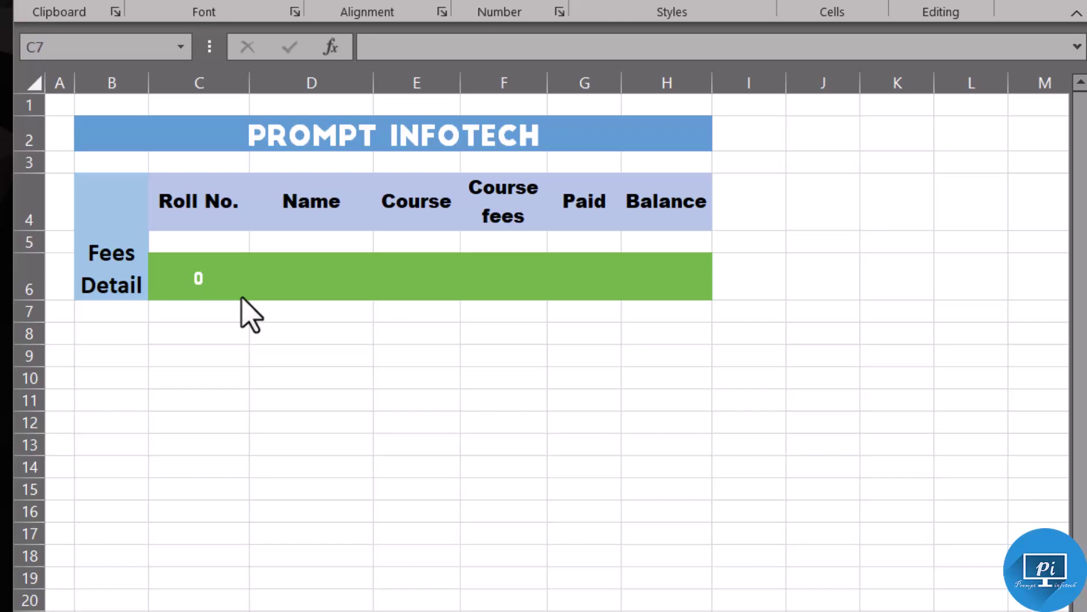
# Test the fees card by entering roll numbers 120, 148, 105 and finally 128 in C6
pyautogui.click(242, 297)
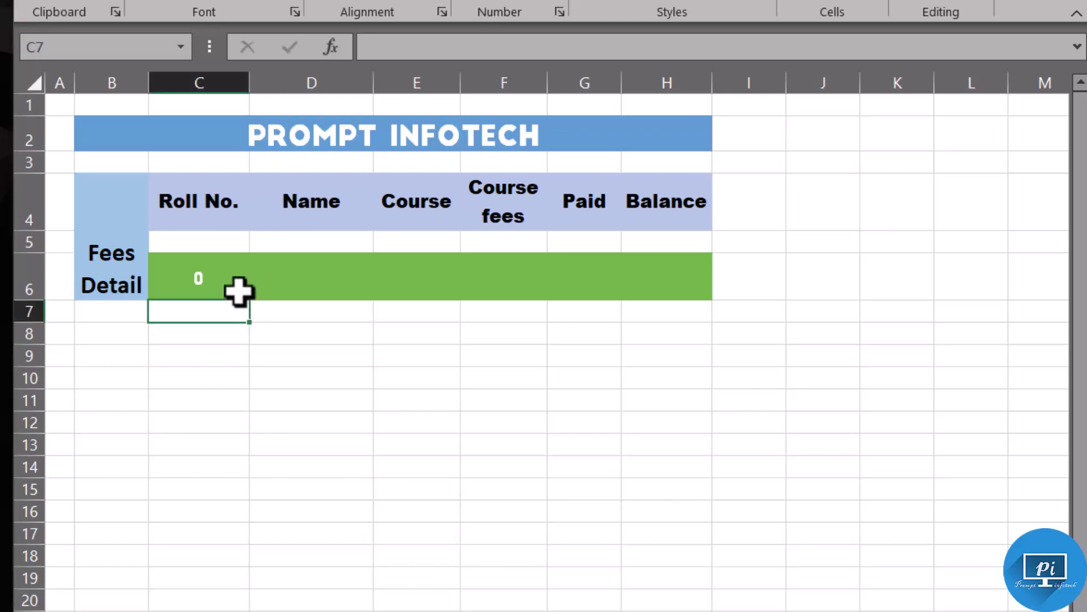
pyautogui.click(238, 290)
pyautogui.write('120')
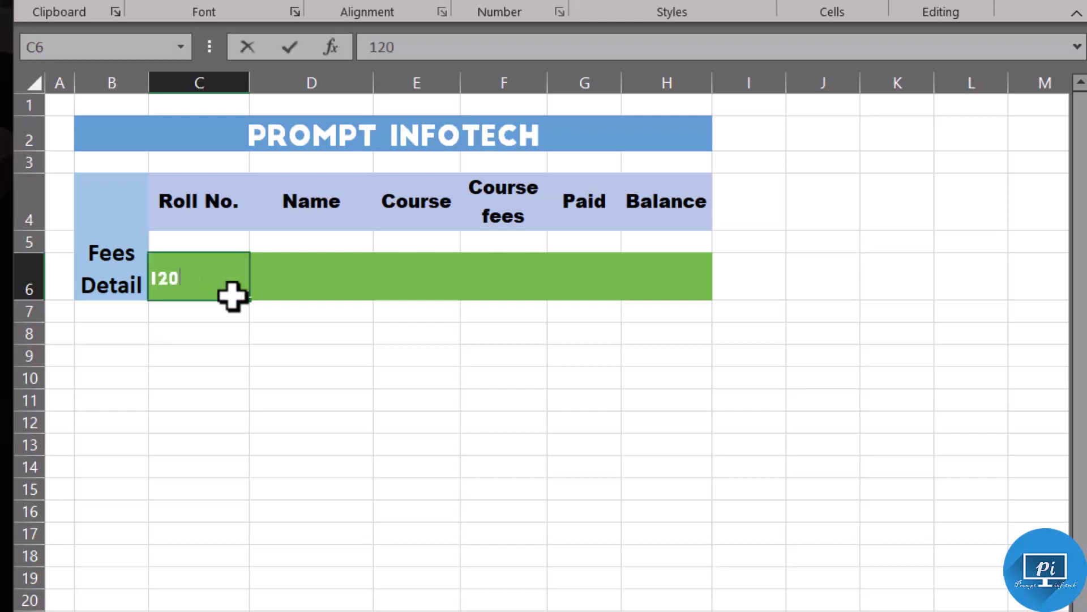
pyautogui.press('Return')
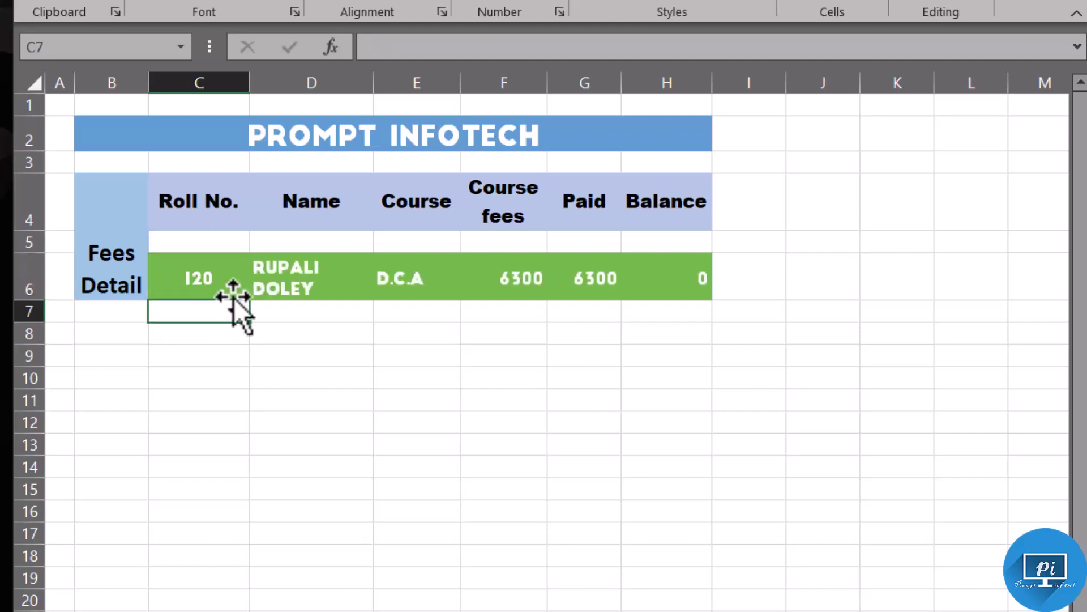
pyautogui.click(230, 289)
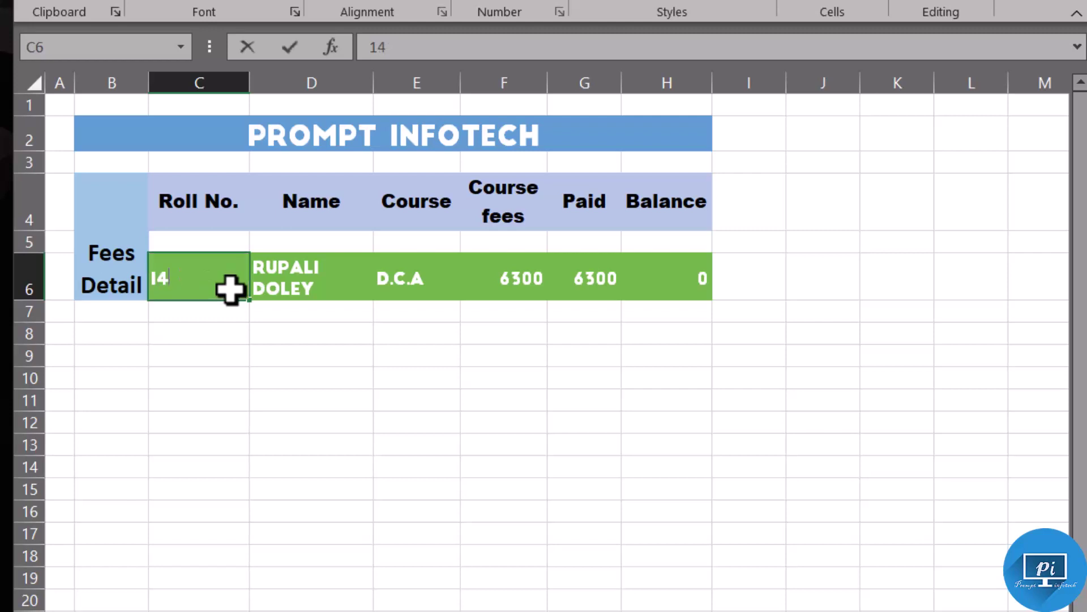
pyautogui.press('Return')
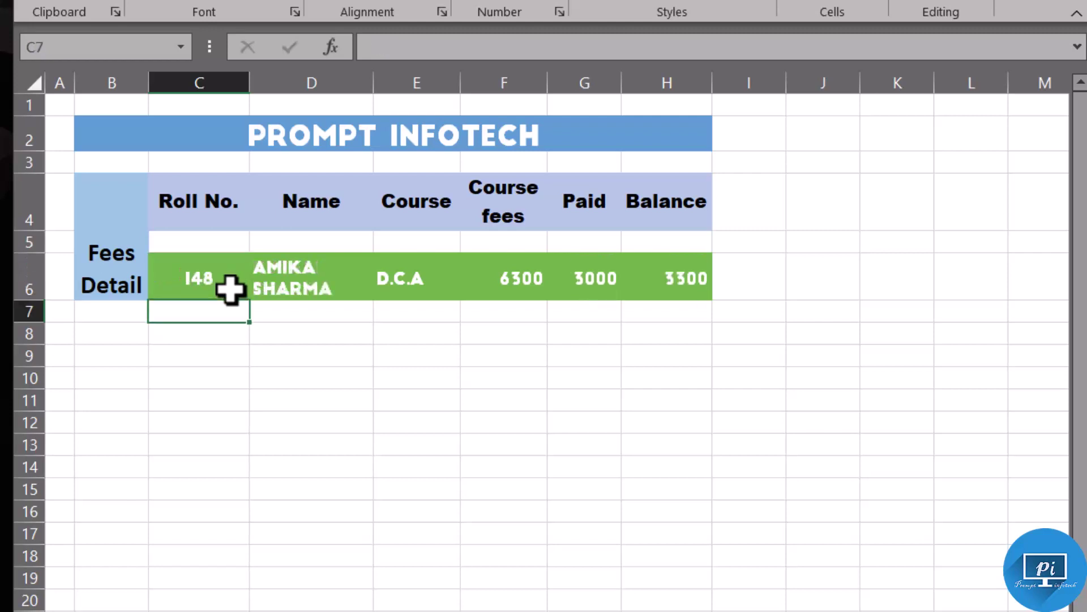
pyautogui.click(230, 289)
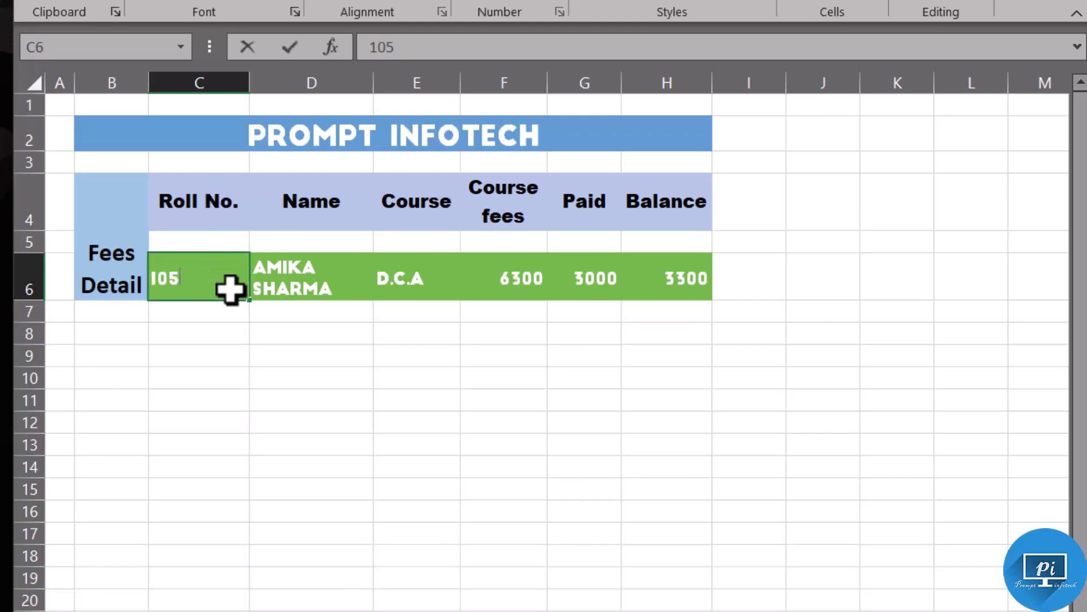
pyautogui.press('Return')
pyautogui.click(230, 290)
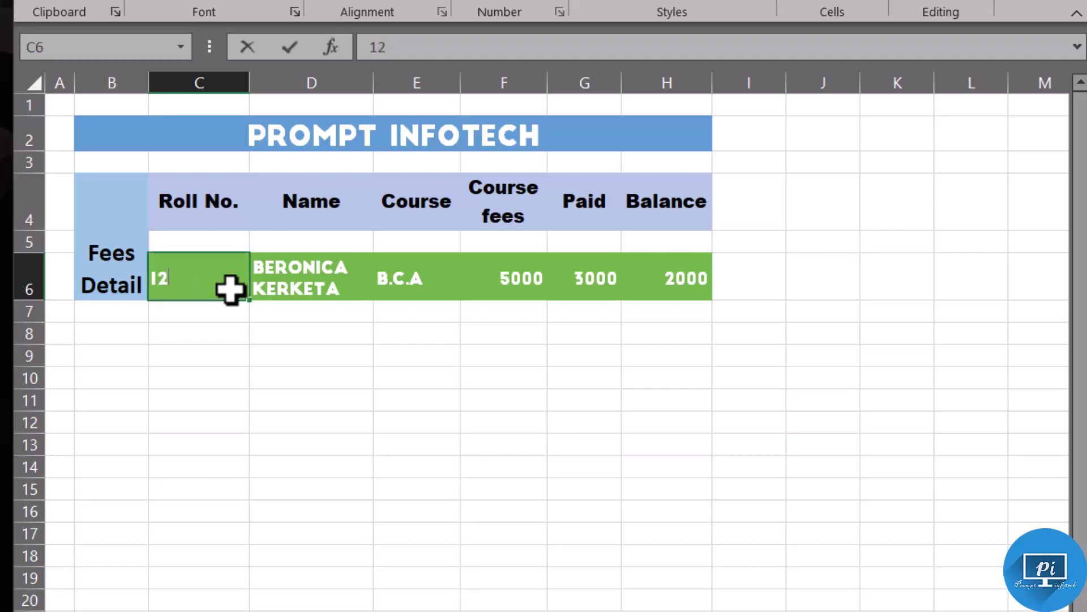
pyautogui.press('Return')
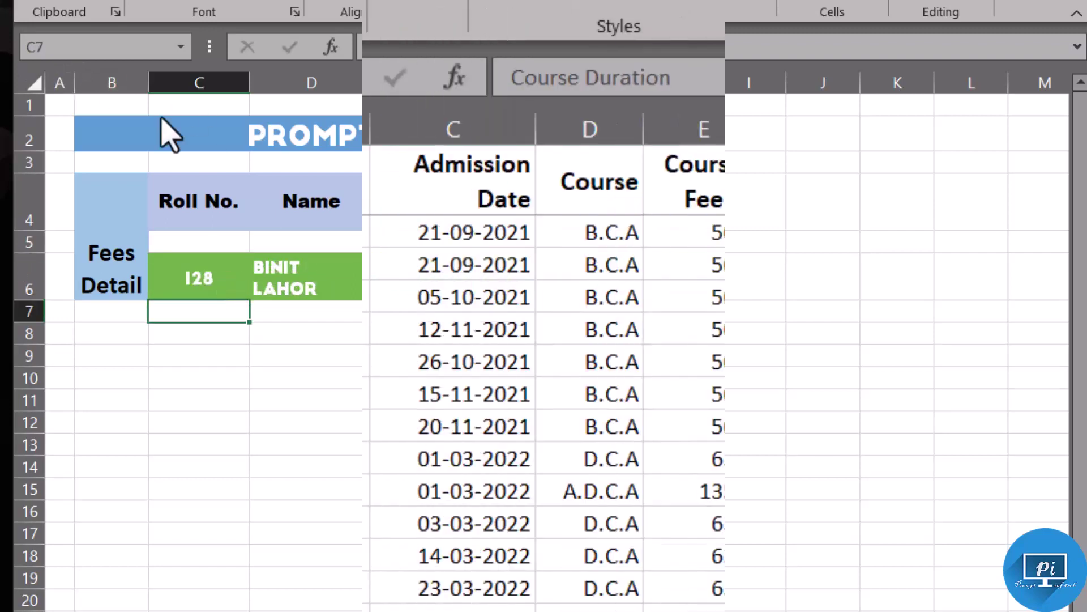
# Select the Course Duration column and scroll across the installment columns of the student records
pyautogui.scroll(-2, 309, 443)
pyautogui.scroll(-1, 308, 444)
pyautogui.scroll(-2, 309, 443)
pyautogui.scroll(-3, 297, 420)
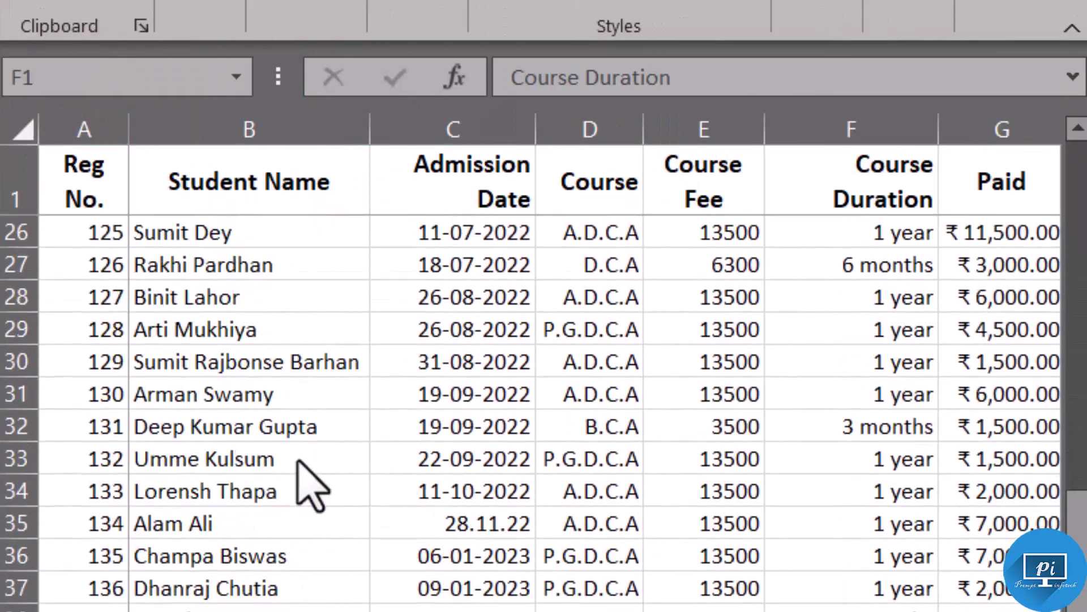
pyautogui.hotkey('ctrl', 'space')
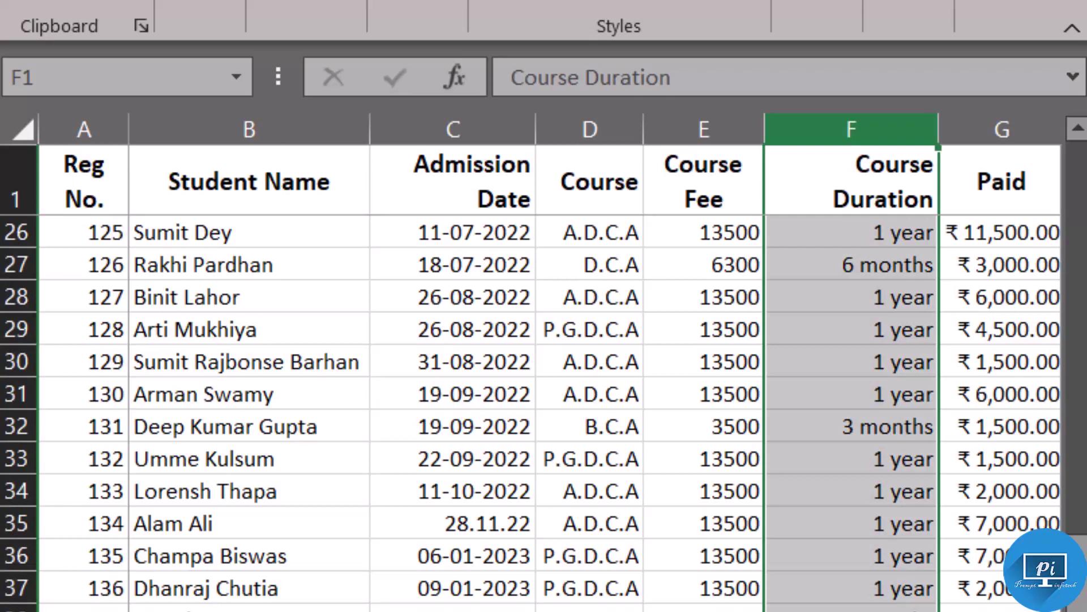
pyautogui.hscroll(2, 595, 363)
pyautogui.hscroll(2, 594, 363)
pyautogui.hscroll(2, 595, 362)
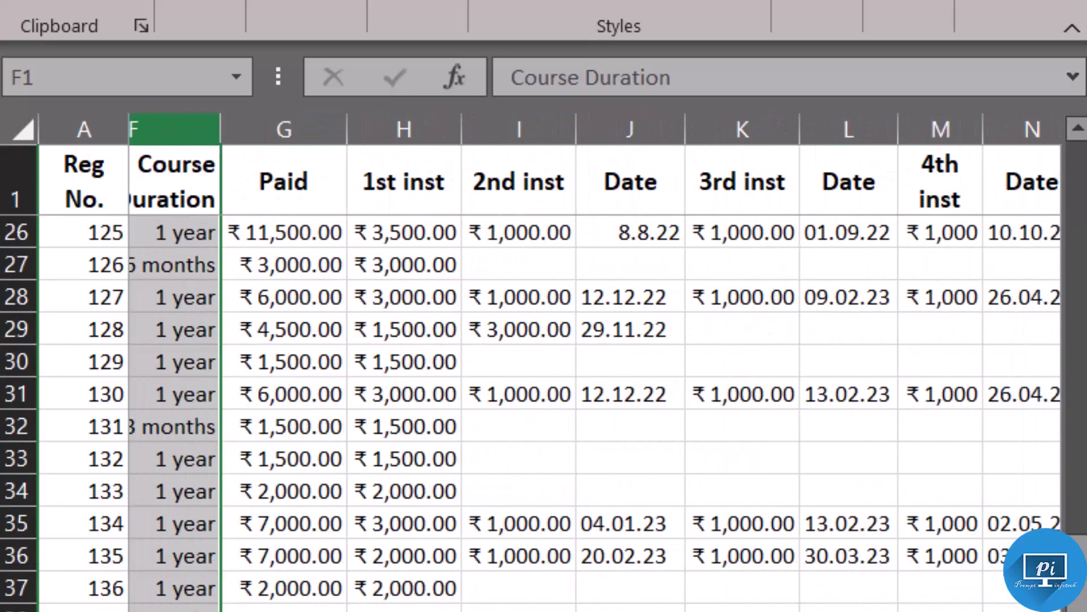
pyautogui.hscroll(1, 594, 362)
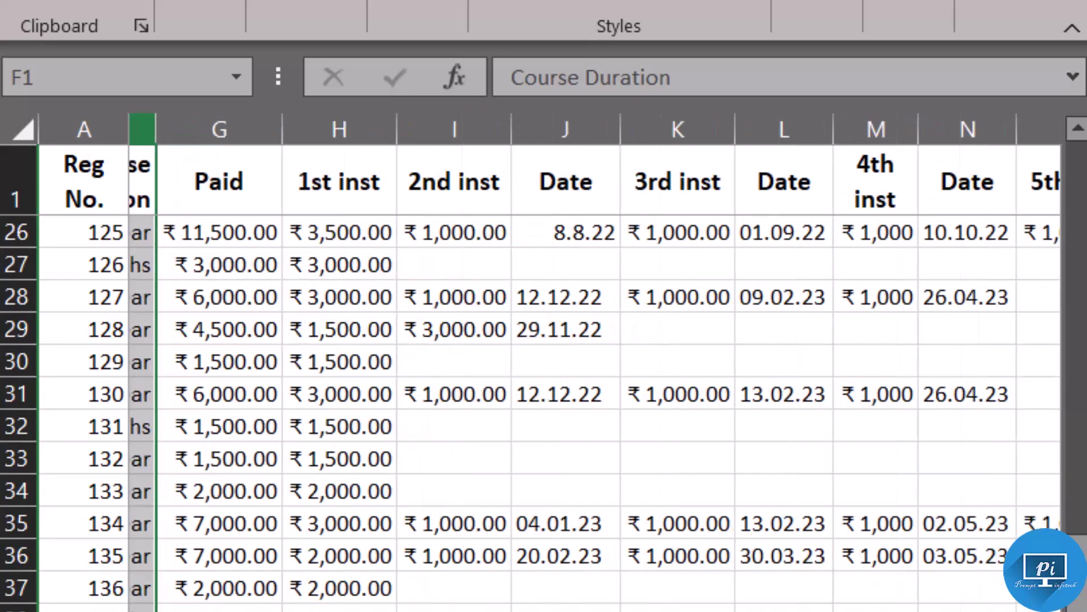
pyautogui.hscroll(1, 594, 362)
pyautogui.hscroll(-1, 438, 270)
pyautogui.hscroll(-1, 438, 271)
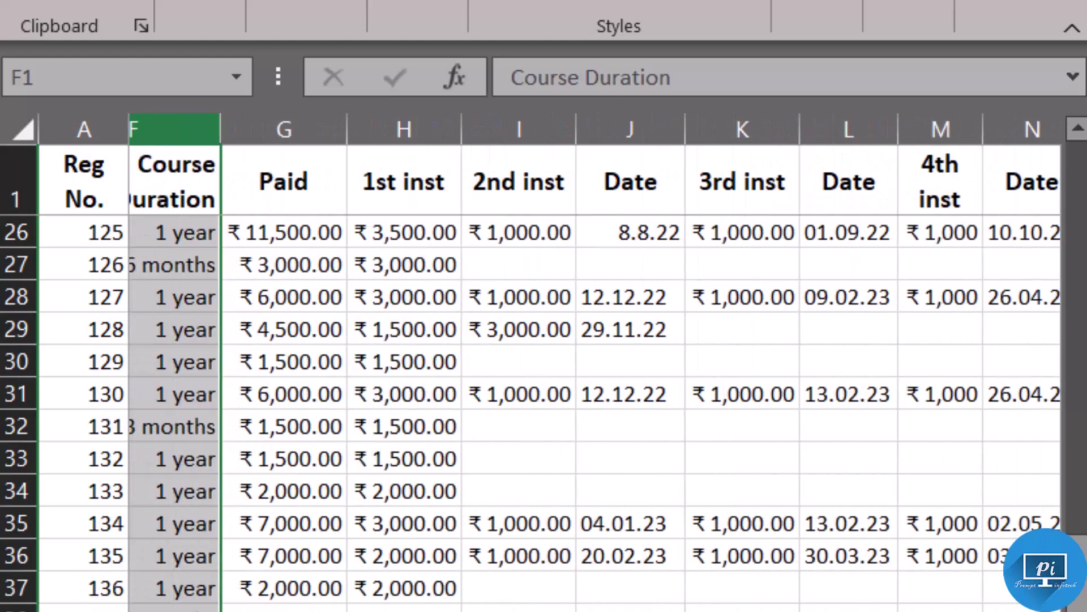
pyautogui.hscroll(-1, 437, 271)
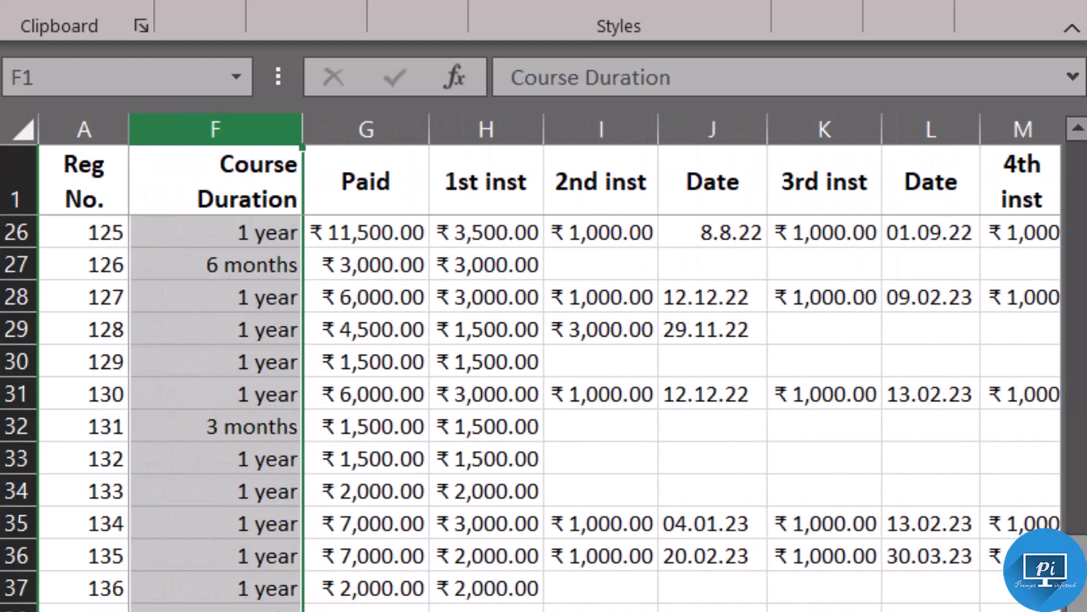
# Inspect roll 125's Paid formula to see which installment cells it sums
pyautogui.click(391, 234)
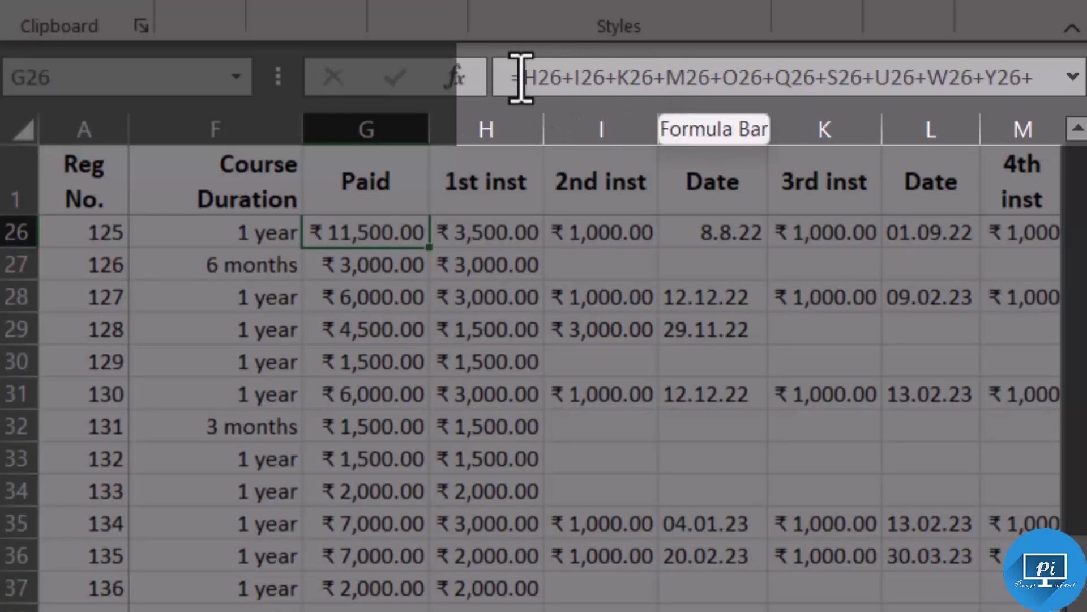
pyautogui.click(526, 77)
pyautogui.click(366, 393)
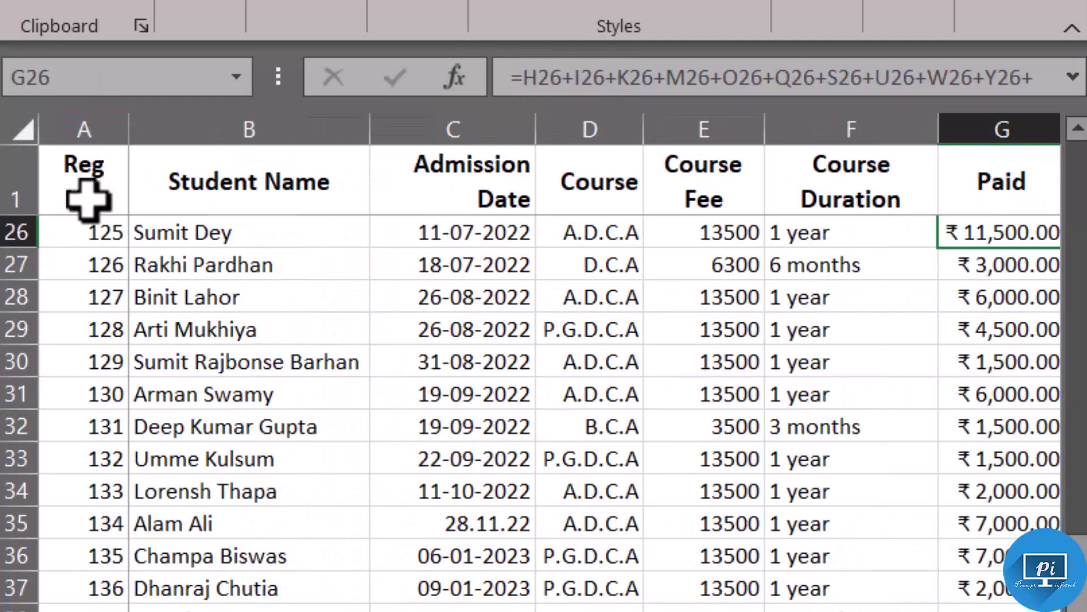
pyautogui.click(87, 199)
# Name the entire student table range 'data'
pyautogui.hotkey('ctrl', 'a')
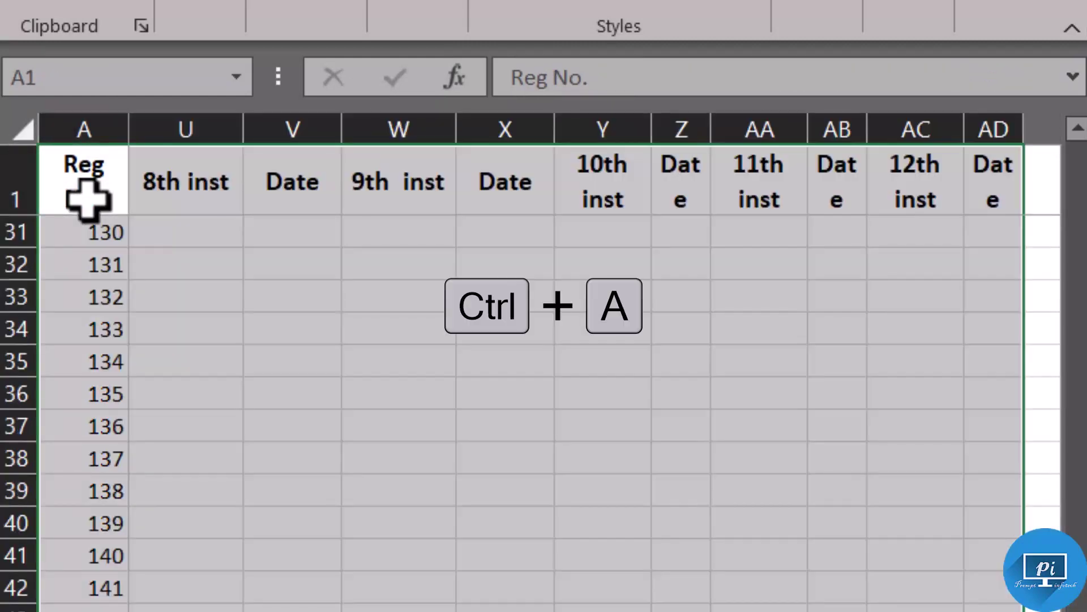
pyautogui.click(92, 74)
pyautogui.write('data')
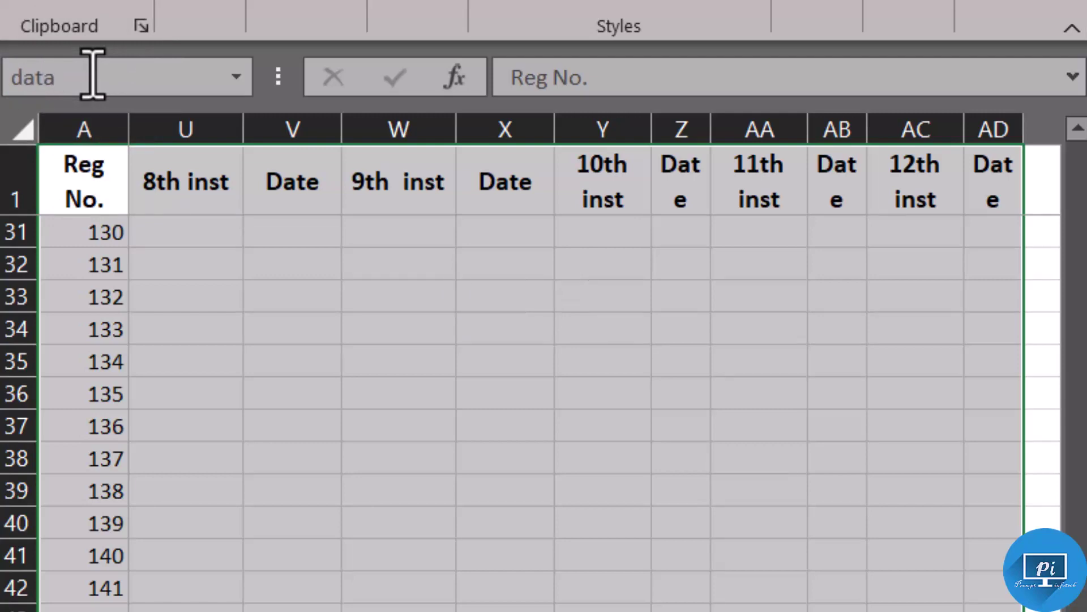
pyautogui.press('Return')
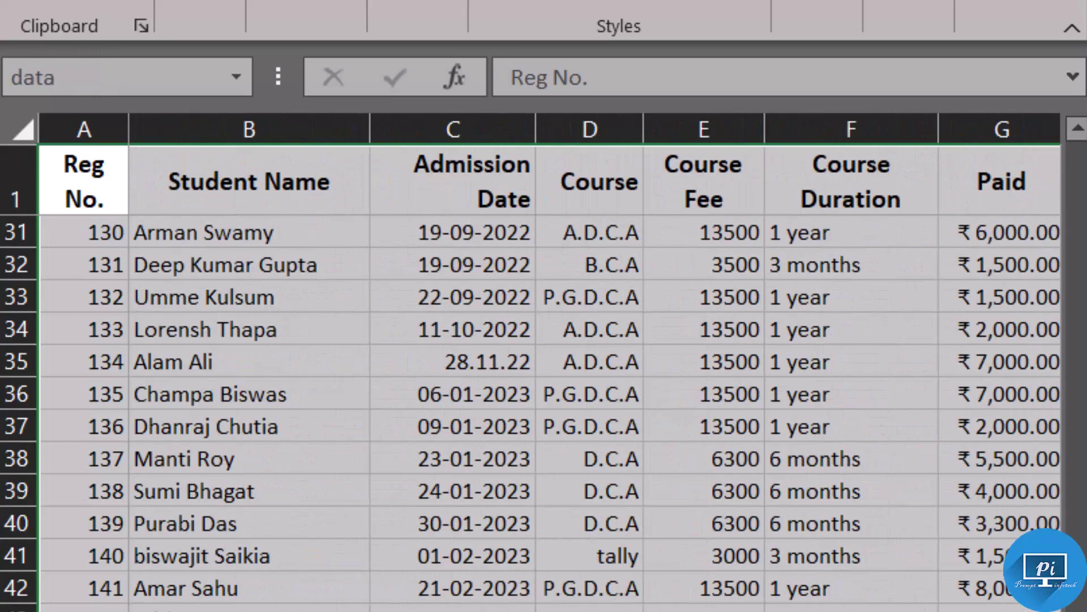
# Select the roll numbers from A2 downward and begin naming them rollno
pyautogui.click(89, 230)
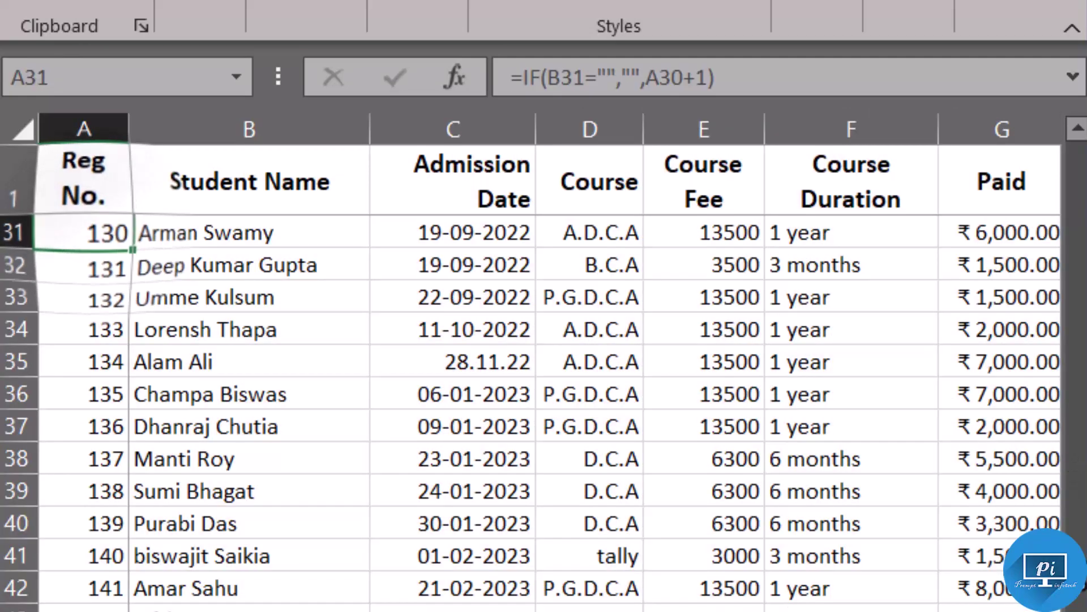
pyautogui.scroll(1, 1049, 425)
pyautogui.scroll(9, 1049, 425)
pyautogui.click(109, 229)
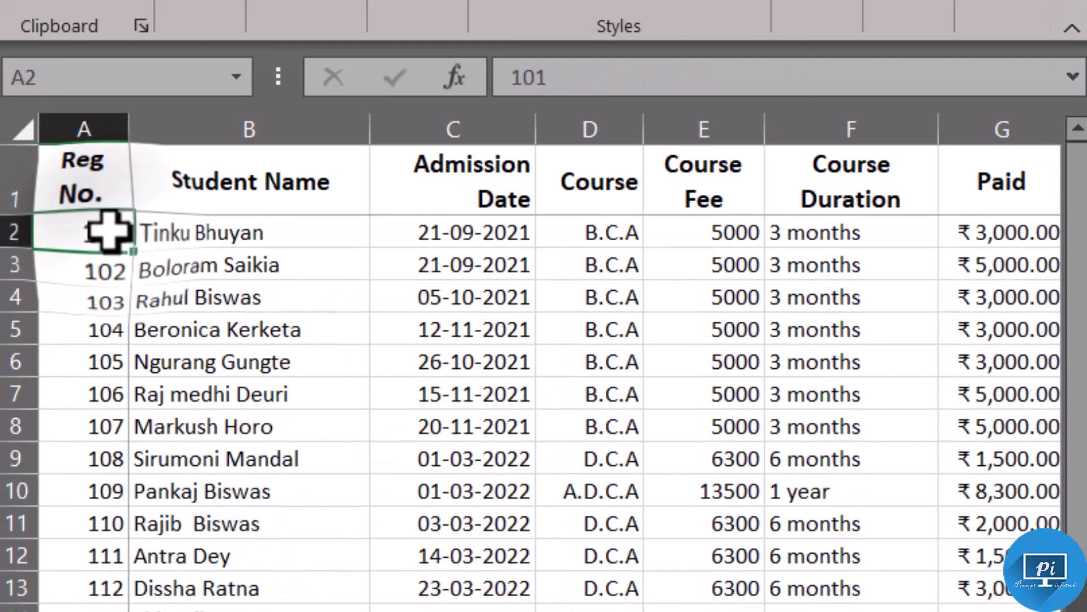
pyautogui.moveTo(109, 229); pyautogui.dragTo(108, 229)
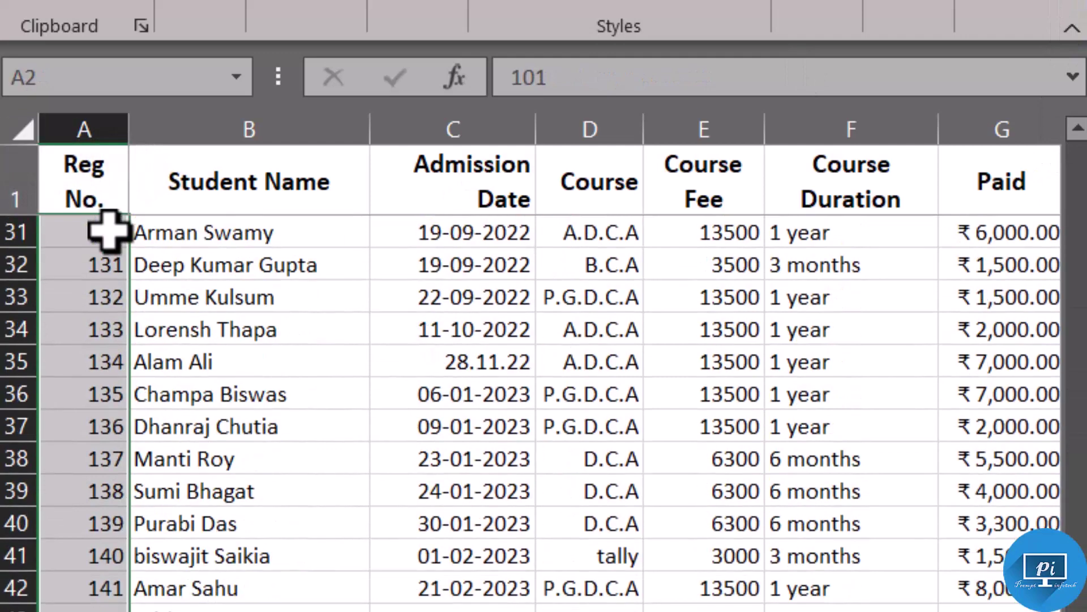
pyautogui.click(68, 75)
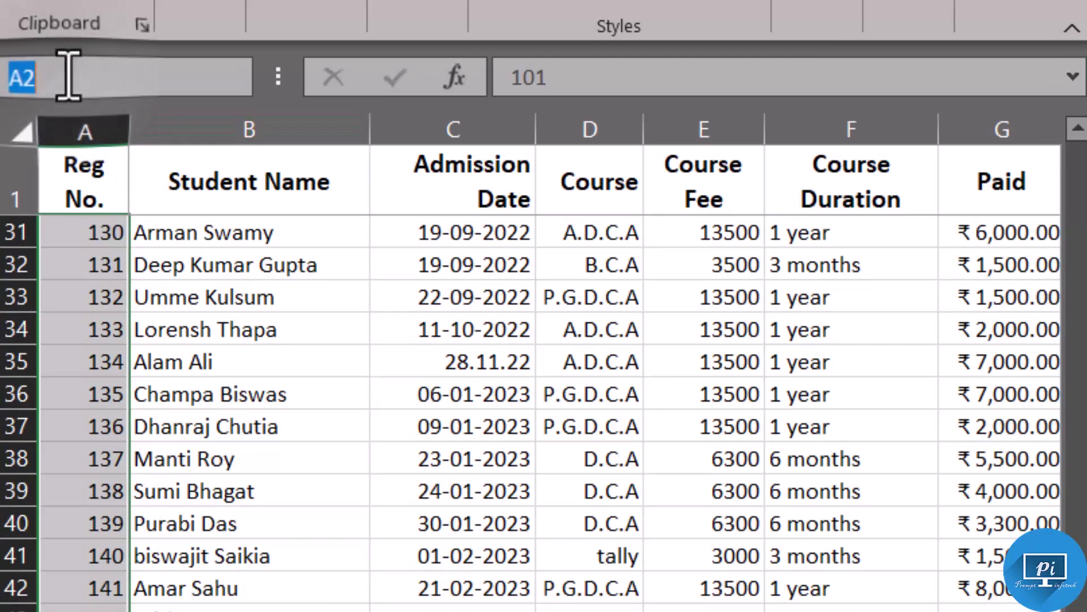
pyautogui.write('r')
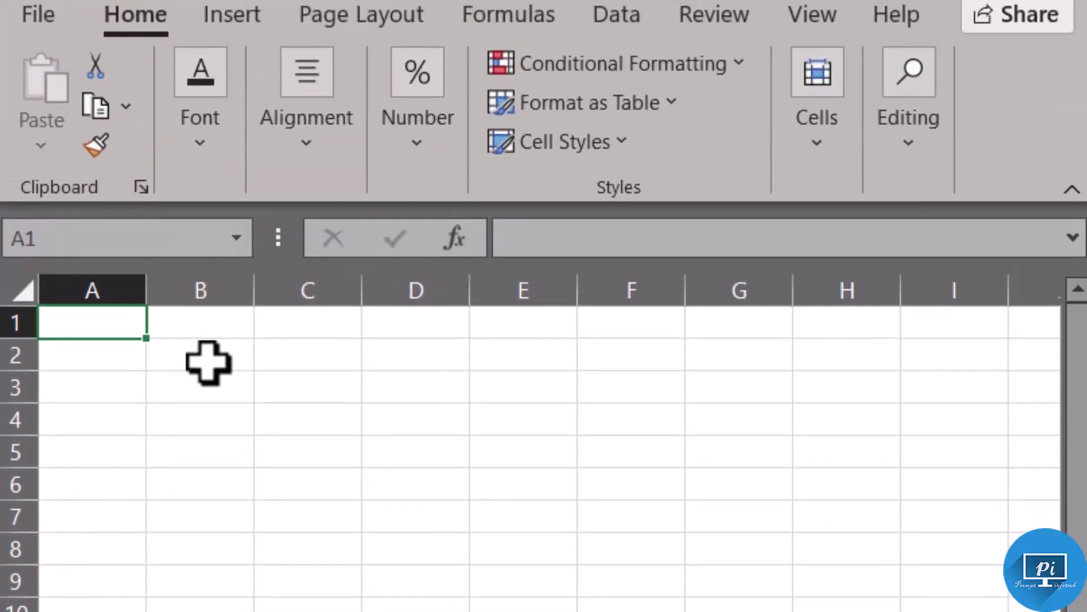
# Merge B2:F2, enter the 'Prompt Infotech' title and give it the Accent5 cell style
pyautogui.moveTo(209, 362); pyautogui.dragTo(734, 363)
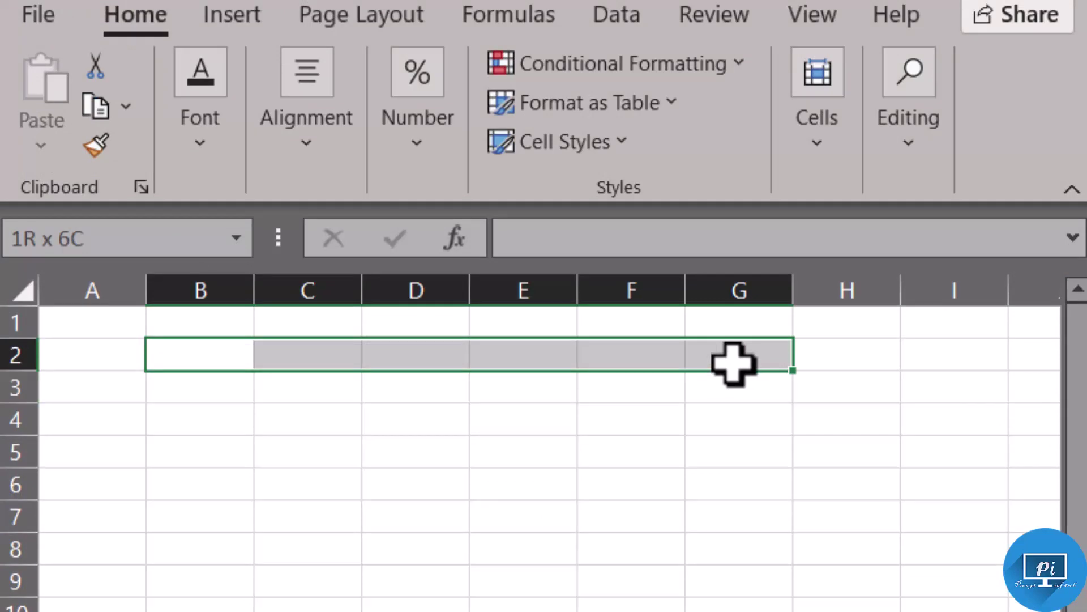
pyautogui.moveTo(733, 363); pyautogui.dragTo(681, 358)
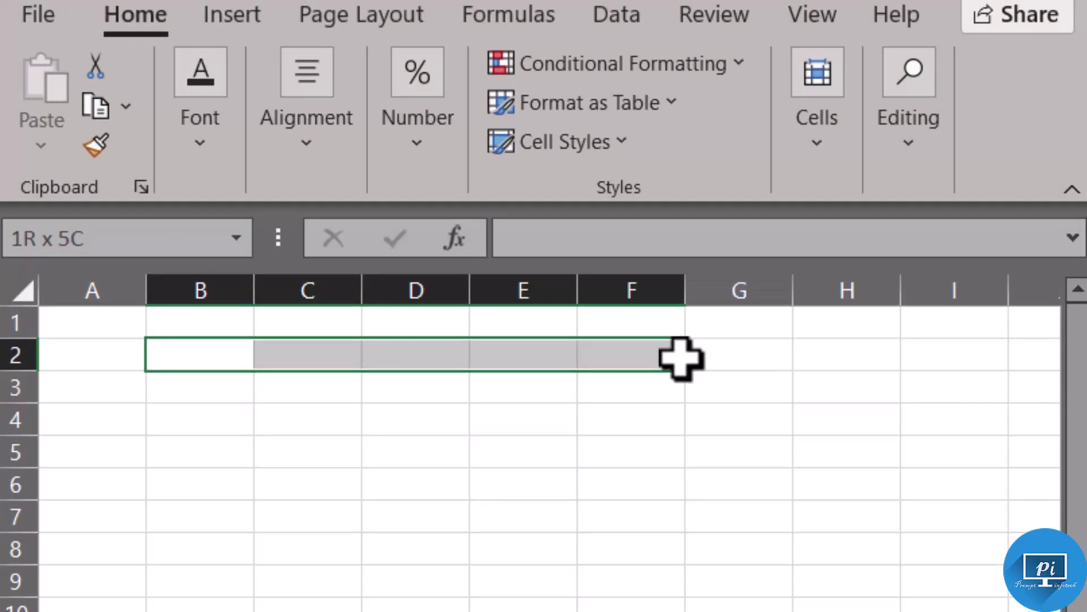
pyautogui.click(330, 156)
pyautogui.click(578, 291)
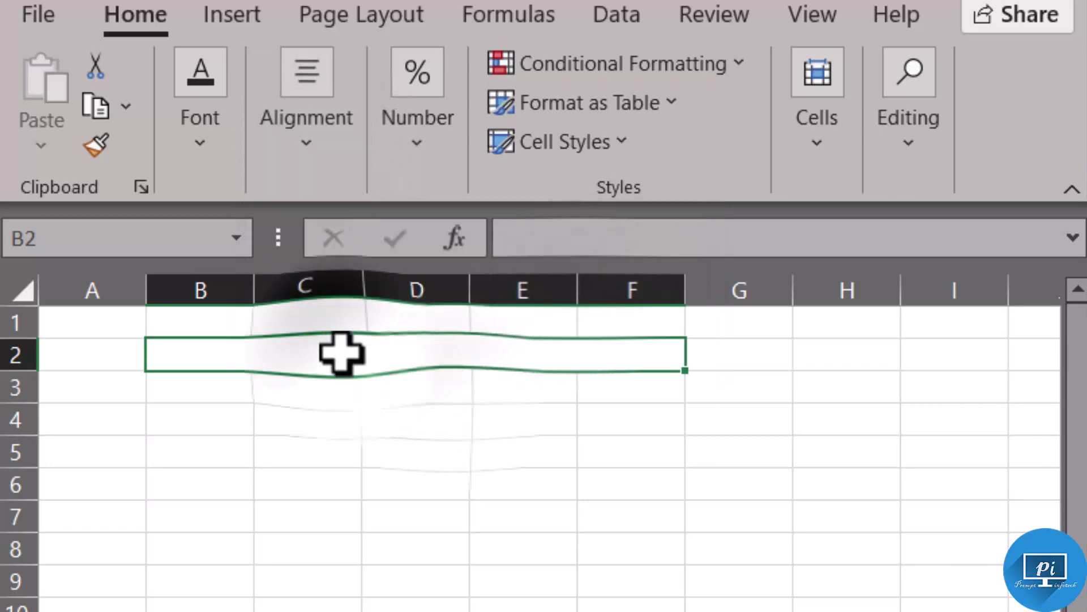
pyautogui.write('Prompt Infotech')
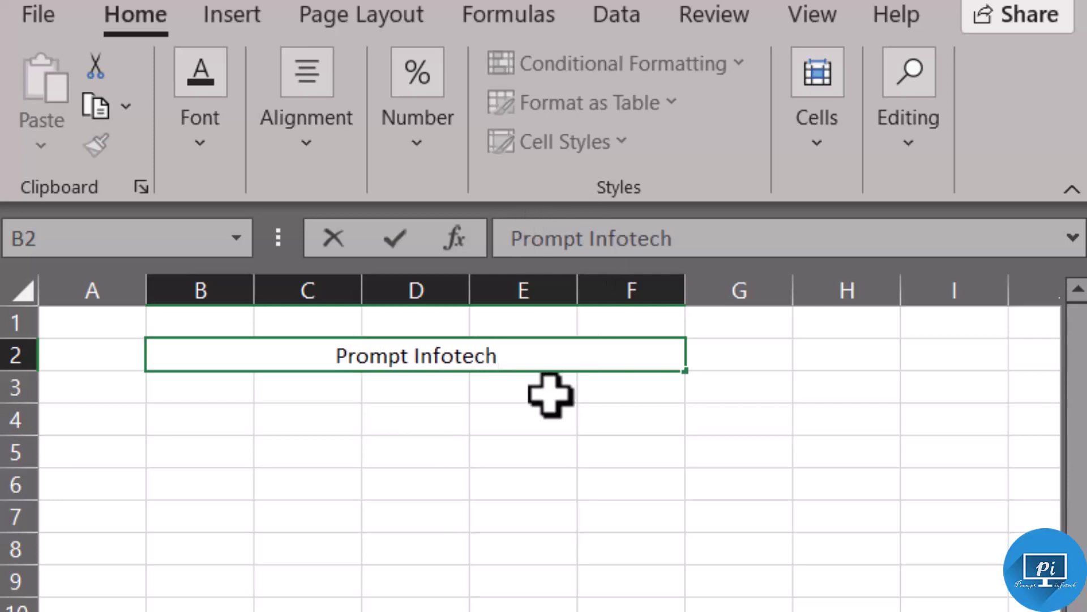
pyautogui.hotkey('ctrl', 'Return')
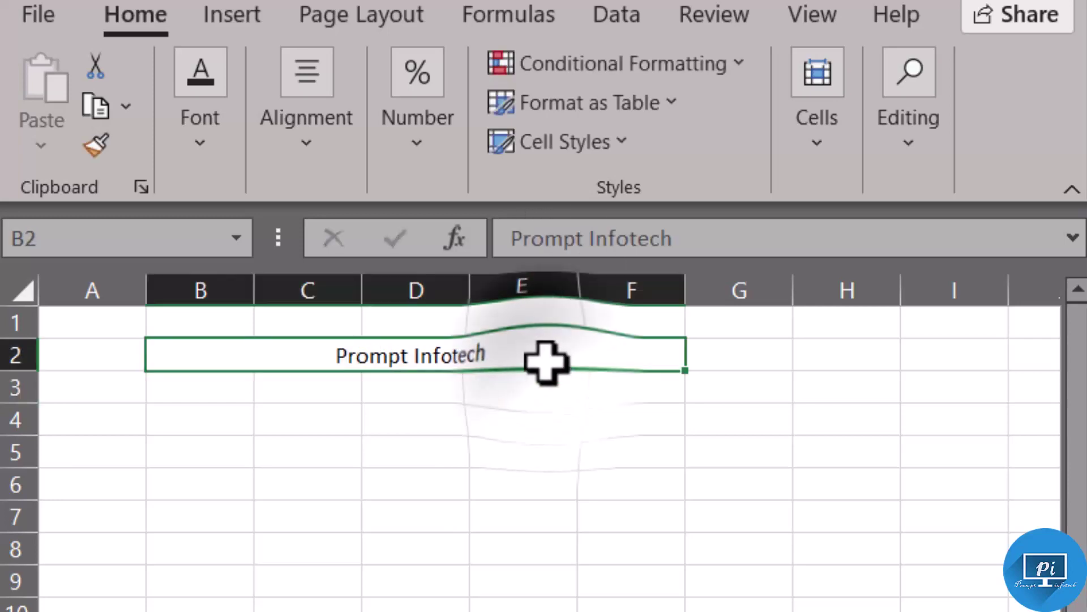
pyautogui.click(595, 142)
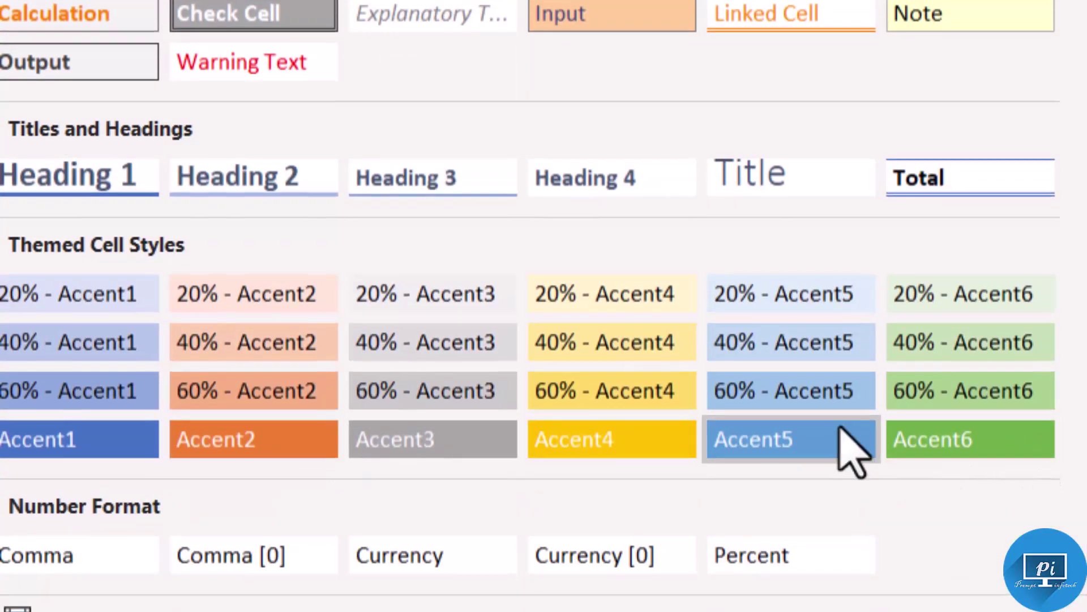
pyautogui.click(841, 428)
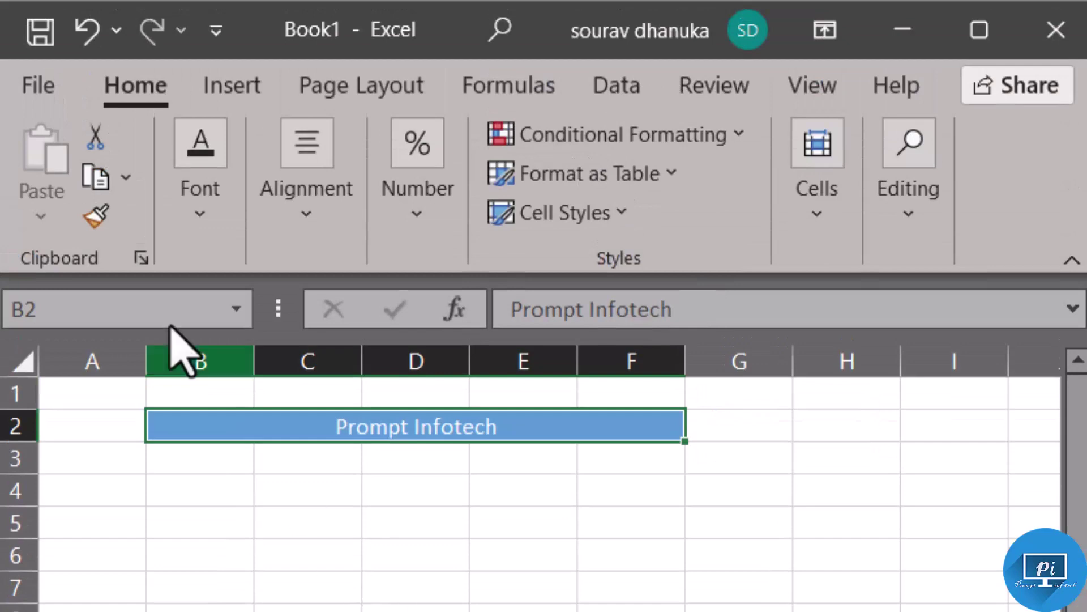
# Set the heading font to Big John and enlarge it to size 18
pyautogui.click(198, 181)
pyautogui.click(351, 309)
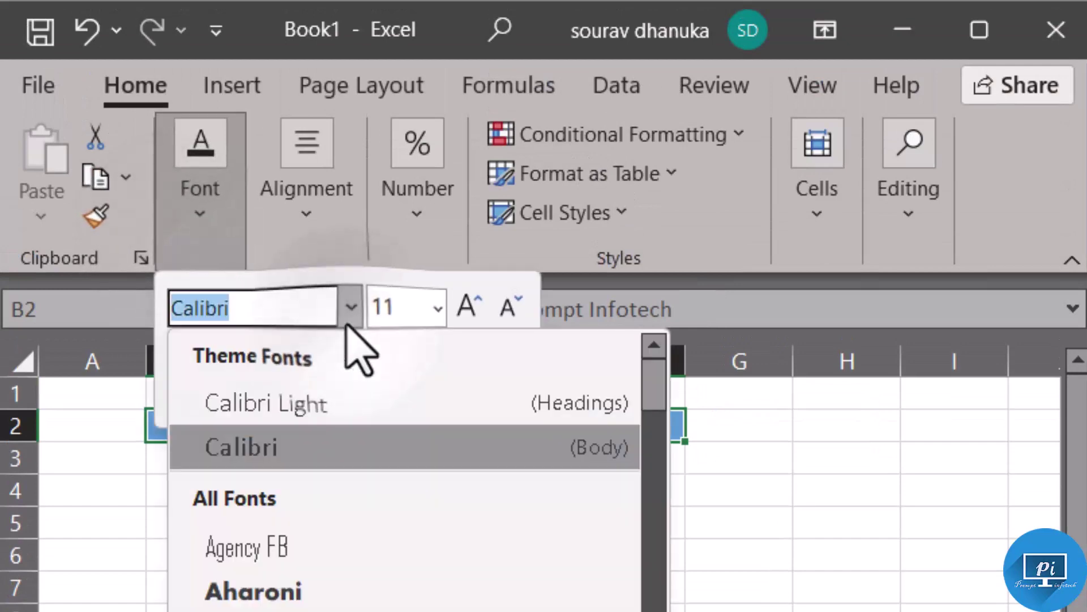
pyautogui.write('bi')
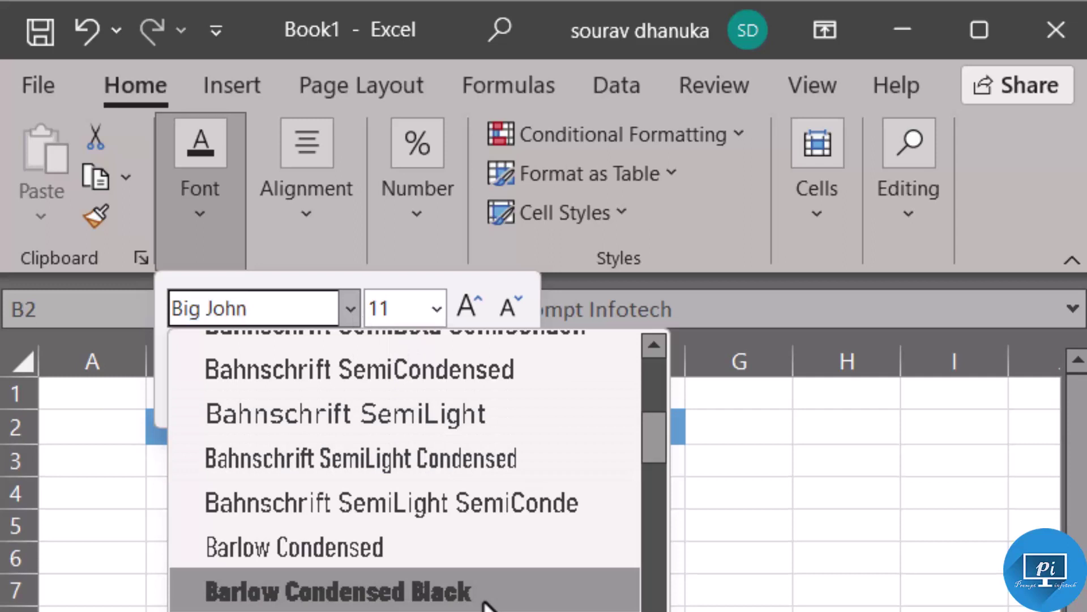
pyautogui.press('Return')
pyautogui.click(224, 243)
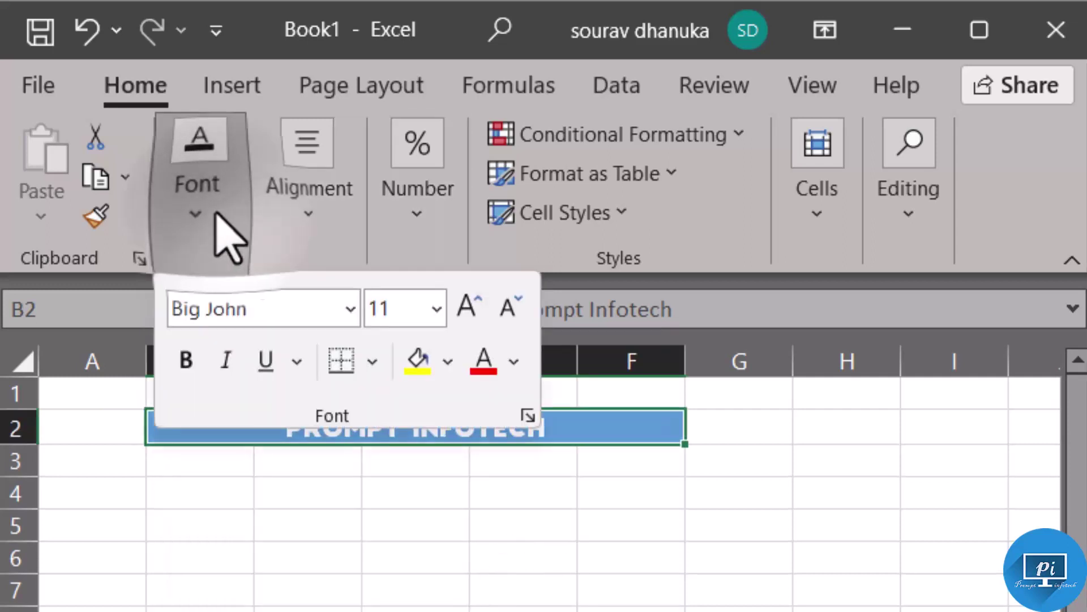
pyautogui.click(468, 308)
pyautogui.click(467, 309)
pyautogui.click(468, 309)
pyautogui.click(468, 309)
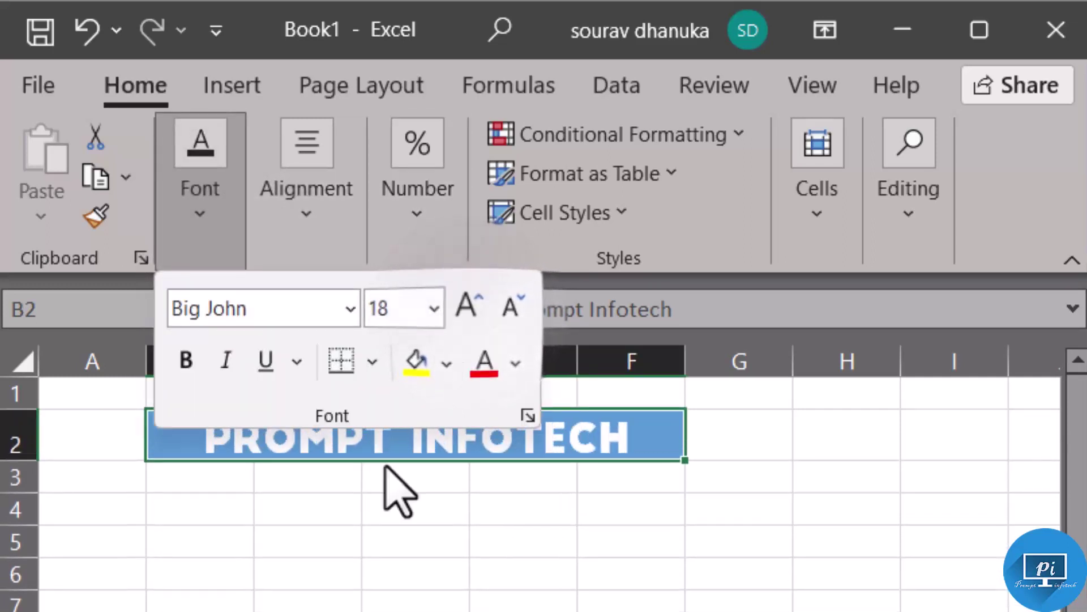
pyautogui.click(206, 516)
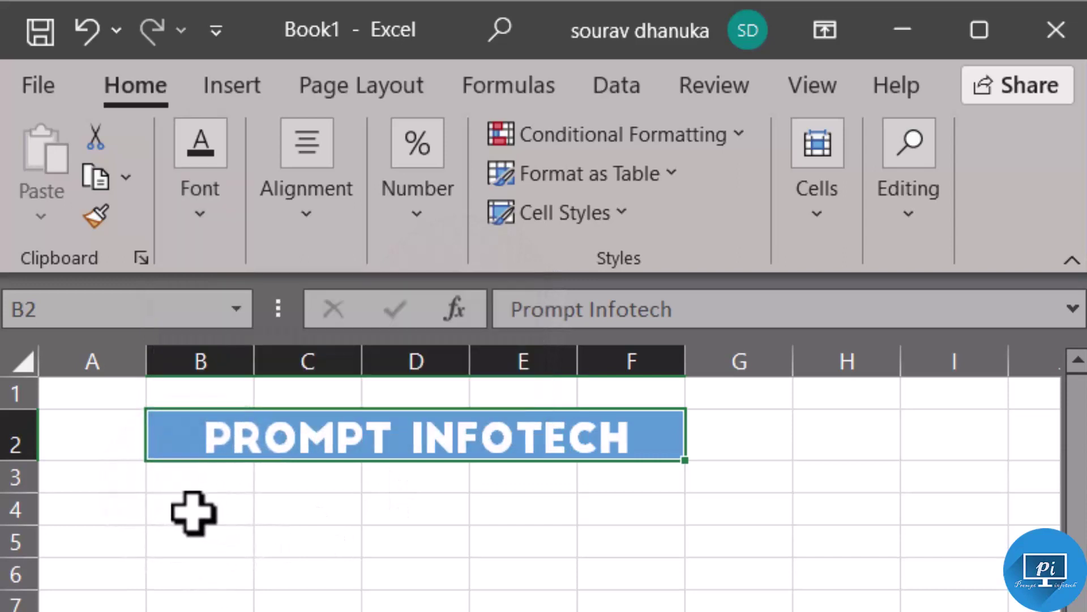
# Merge B4:B6 and enter 'Fee Detail' split over two lines
pyautogui.moveTo(194, 513); pyautogui.dragTo(187, 575)
pyautogui.click(286, 221)
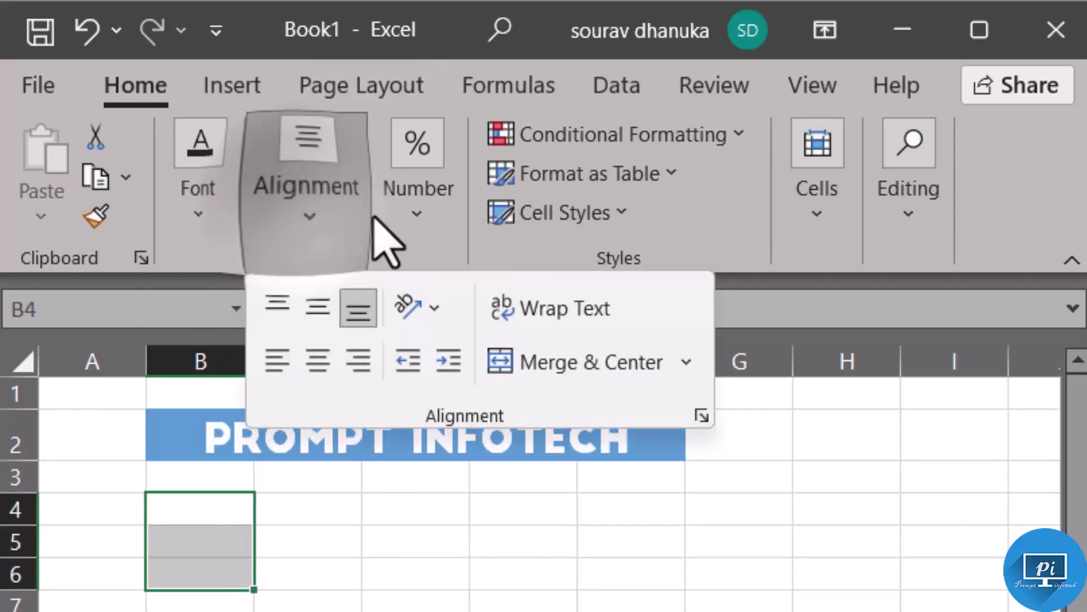
pyautogui.click(577, 364)
pyautogui.click(200, 532)
pyautogui.write('Fee')
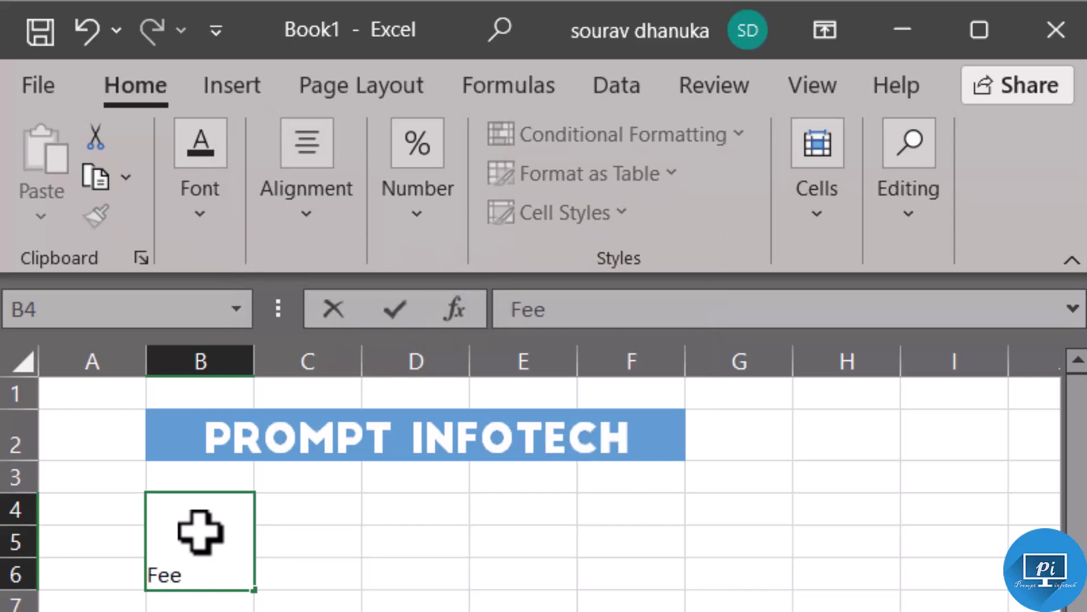
pyautogui.doubleClick(224, 575)
pyautogui.write('Detail')
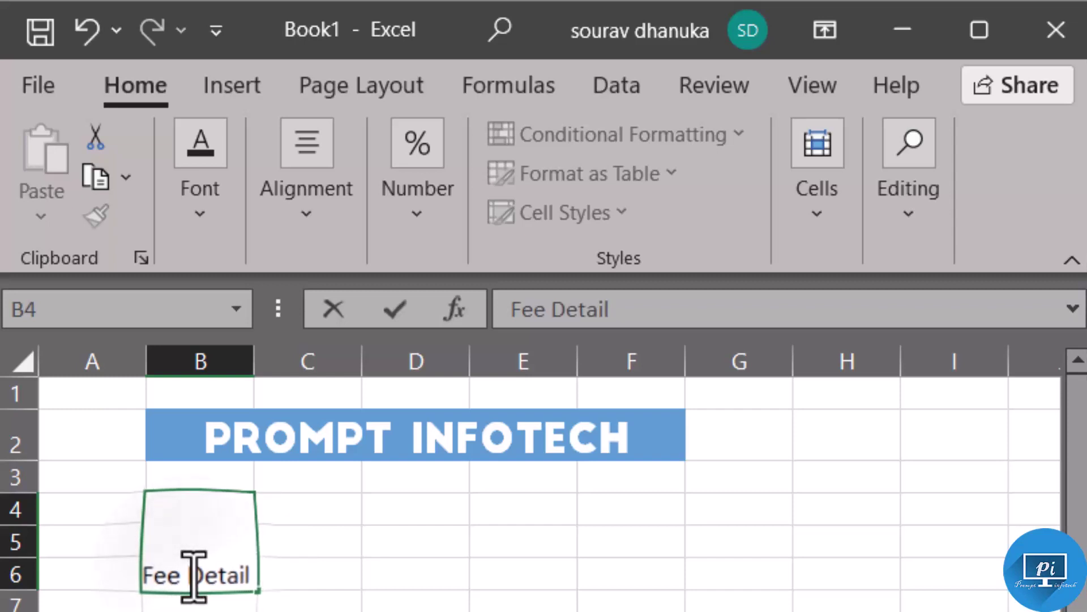
pyautogui.hotkey('alt', 'Return')
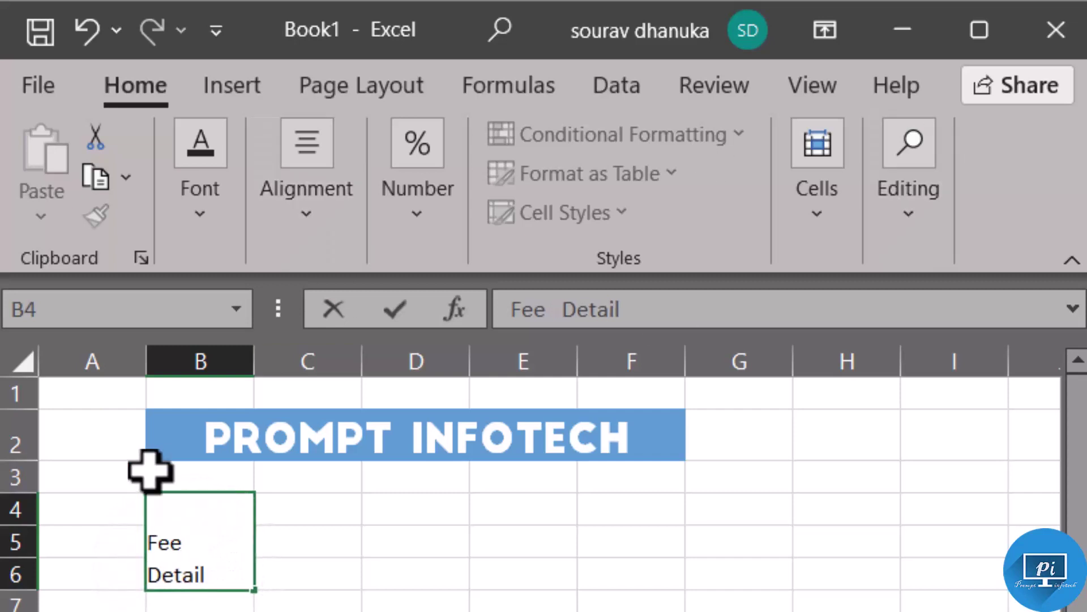
pyautogui.click(226, 578)
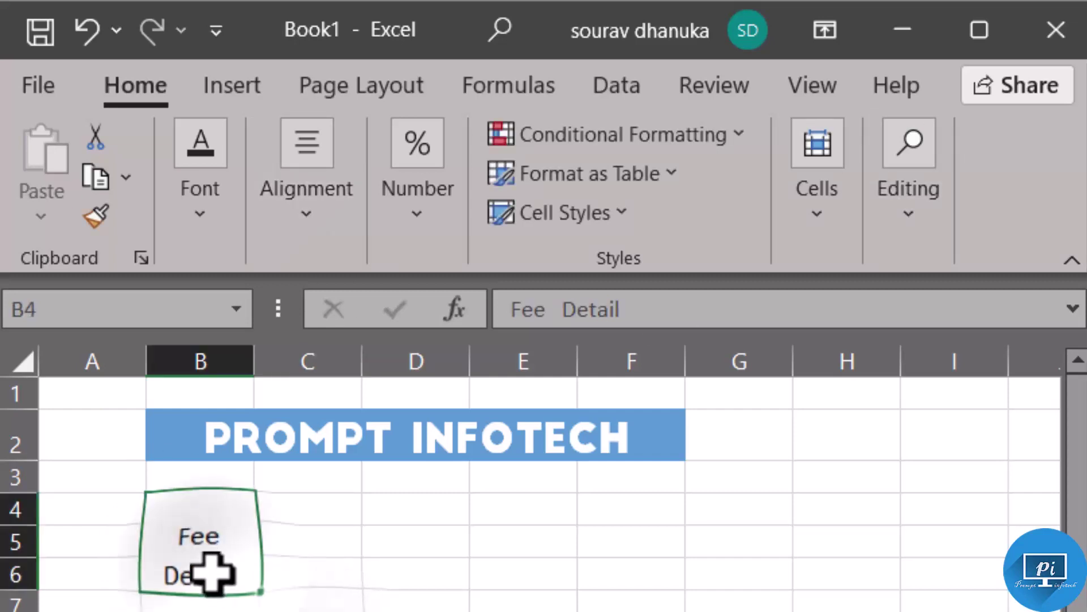
# Format the Fee Detail label in blue Arial Black, one size larger
pyautogui.click(192, 215)
pyautogui.click(349, 309)
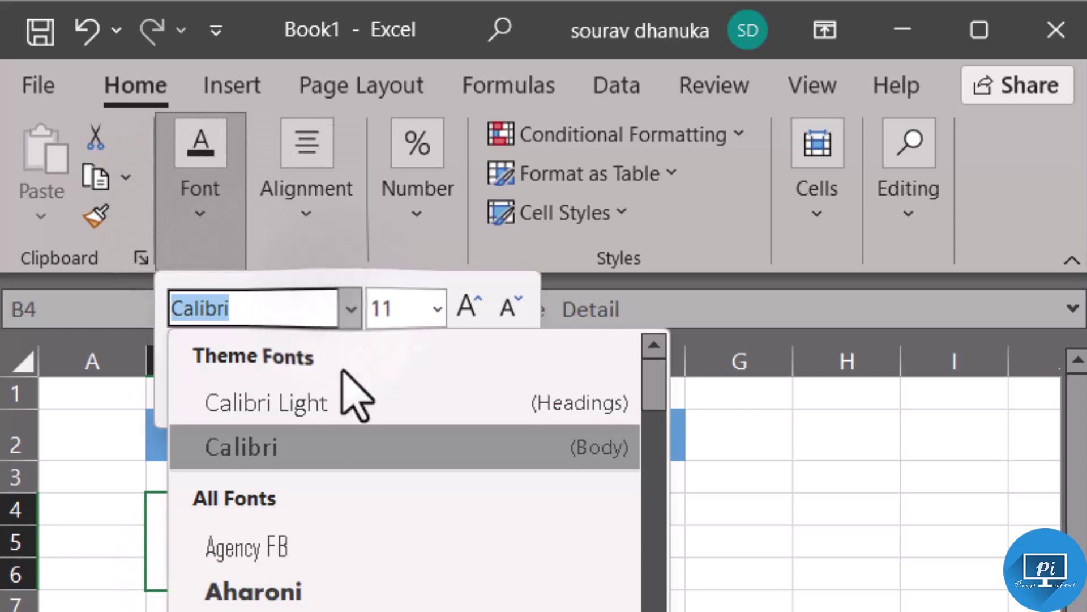
pyautogui.click(249, 606)
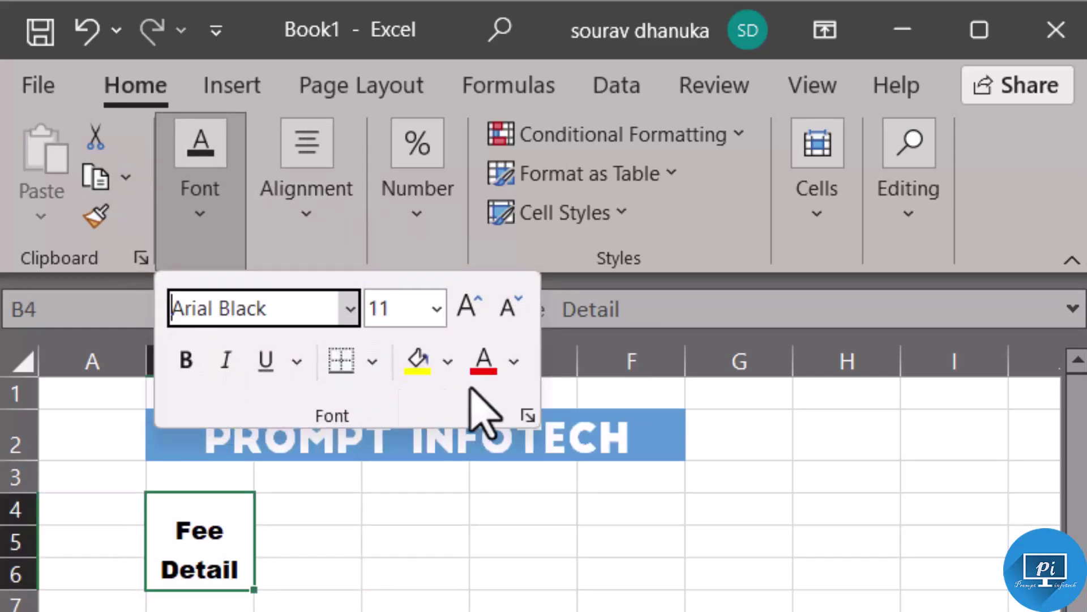
pyautogui.click(514, 361)
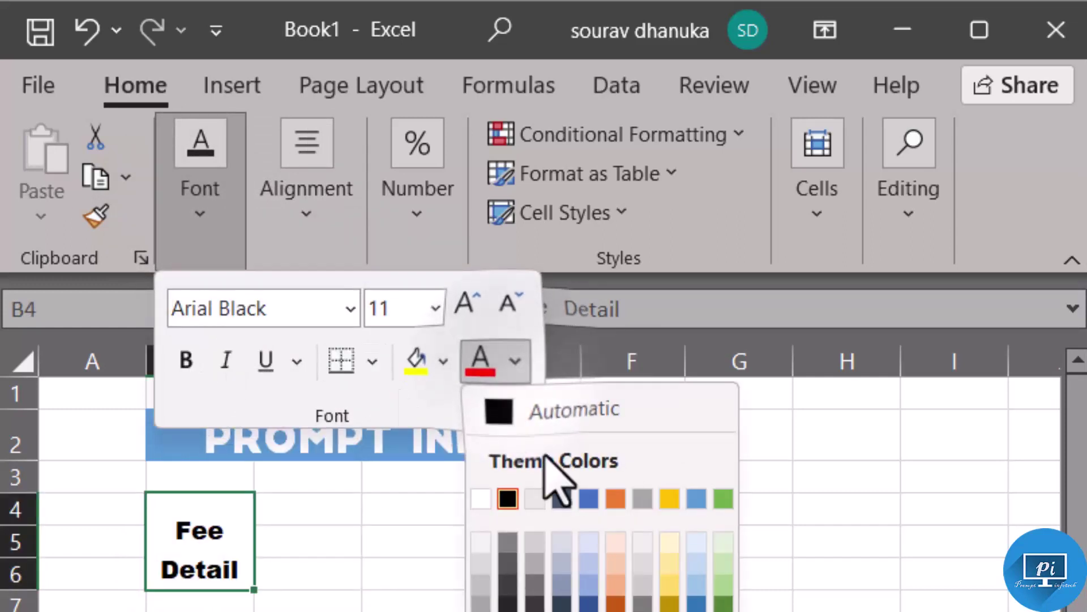
pyautogui.click(589, 498)
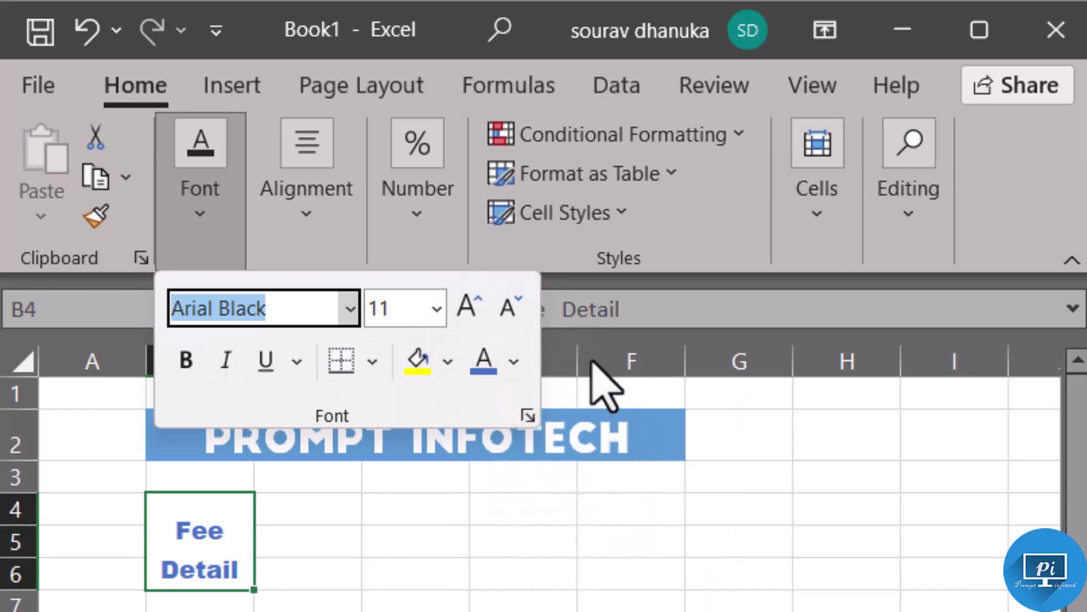
pyautogui.click(468, 311)
pyautogui.click(686, 255)
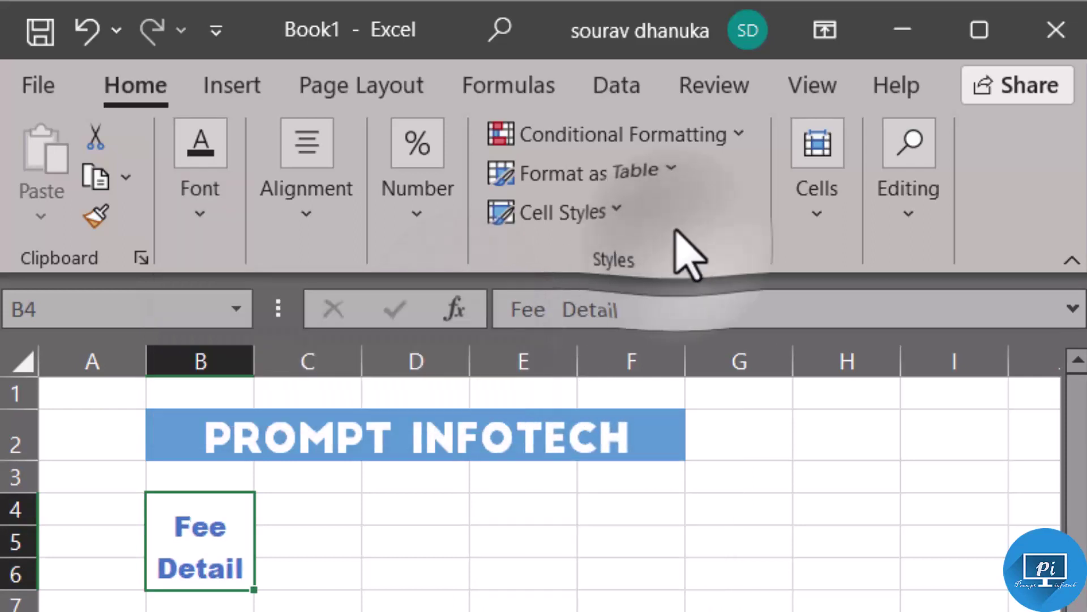
# Give the label a light blue cell style, make it bold and enlarge it to 16
pyautogui.click(623, 213)
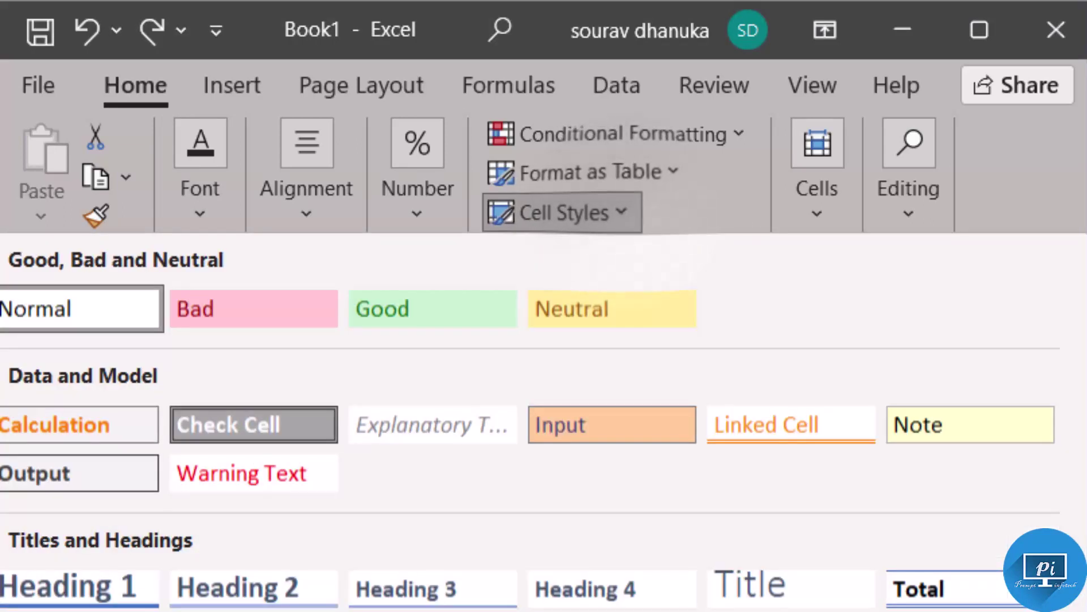
pyautogui.press('Escape')
pyautogui.click(190, 215)
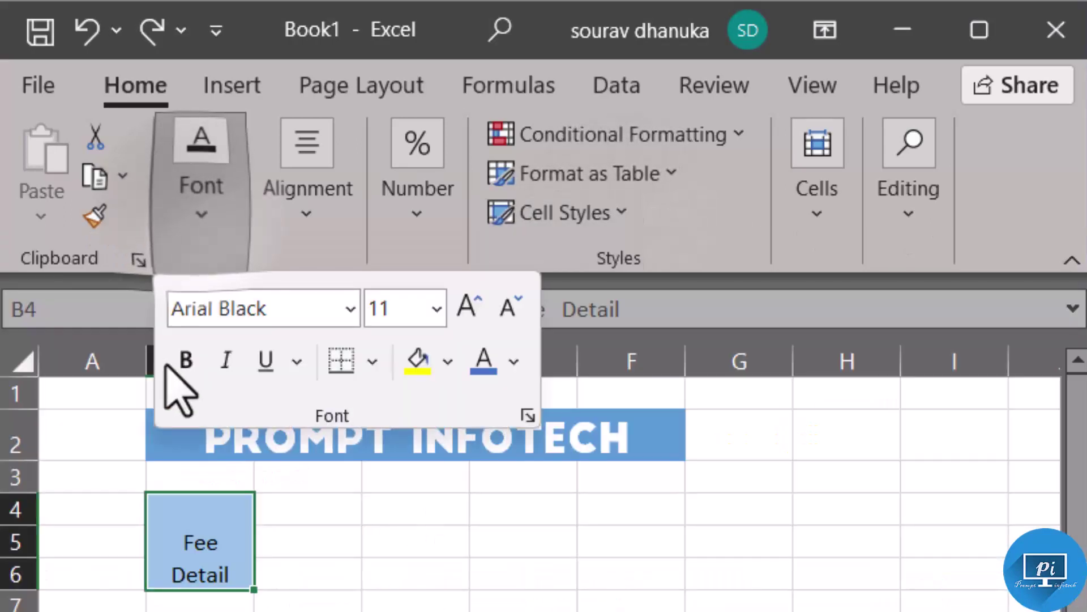
pyautogui.click(173, 359)
pyautogui.click(207, 231)
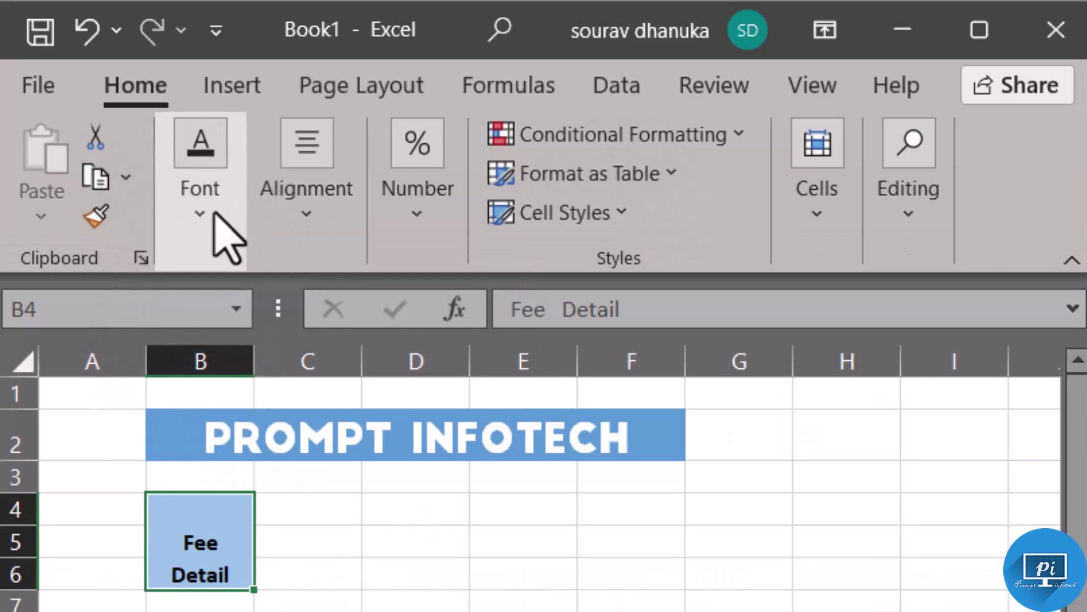
pyautogui.click(214, 223)
pyautogui.click(471, 311)
pyautogui.click(470, 310)
pyautogui.click(470, 310)
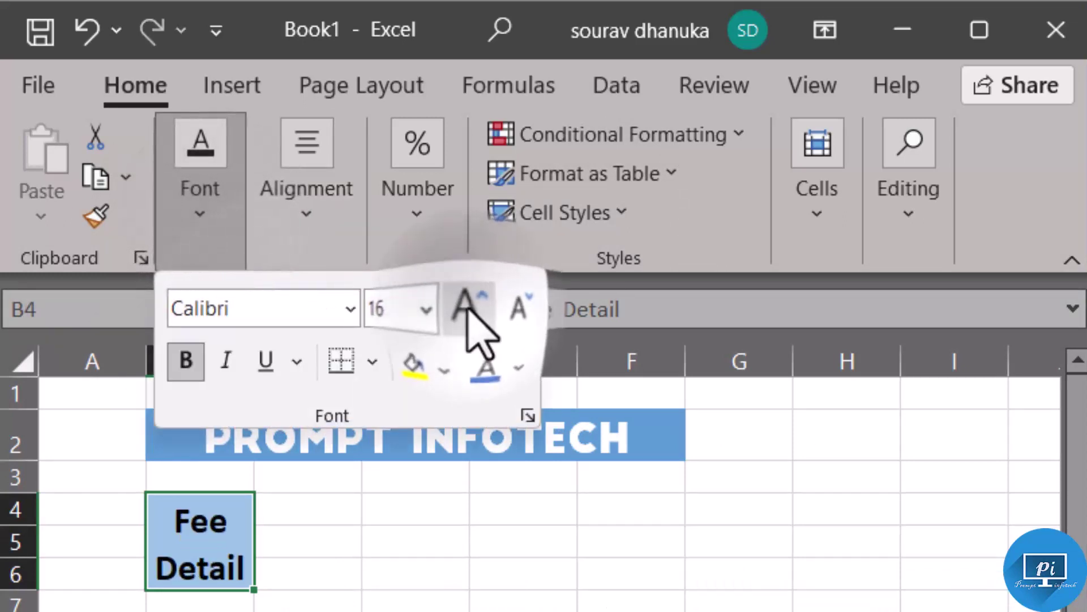
pyautogui.click(221, 552)
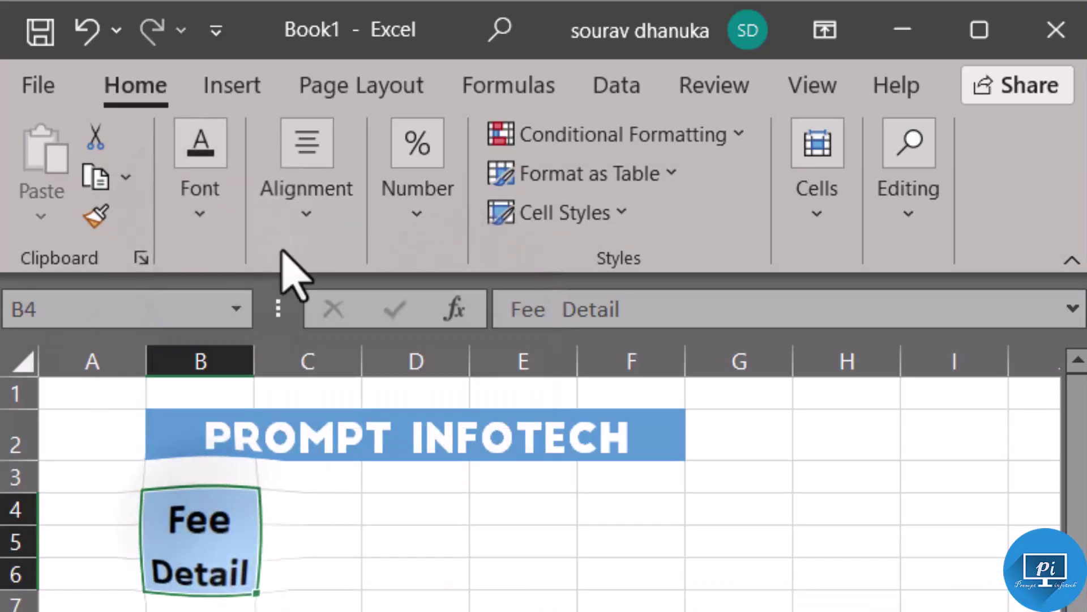
# Correct the label to read 'Fees Detail'
pyautogui.click(547, 309)
pyautogui.write('s')
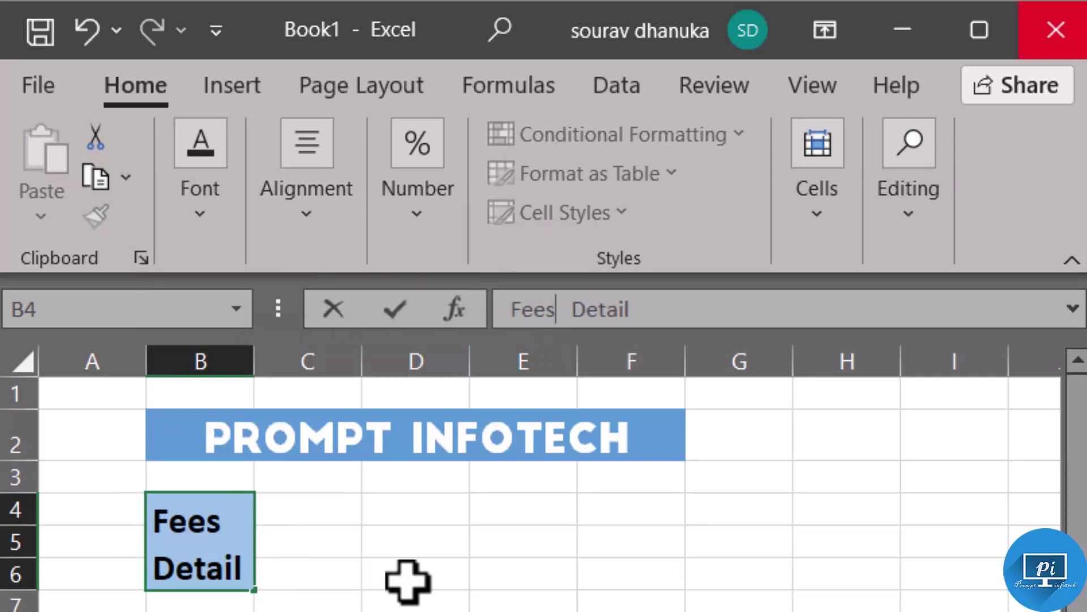
pyautogui.click(335, 564)
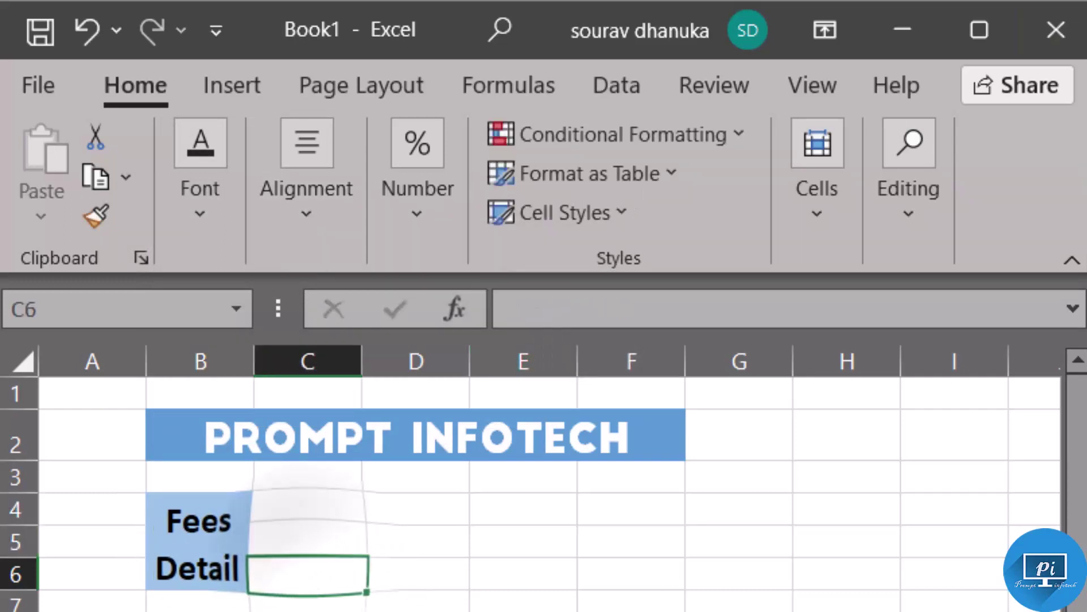
# Enter the headings Roll No. and Name in C4 and D4
pyautogui.click(362, 364)
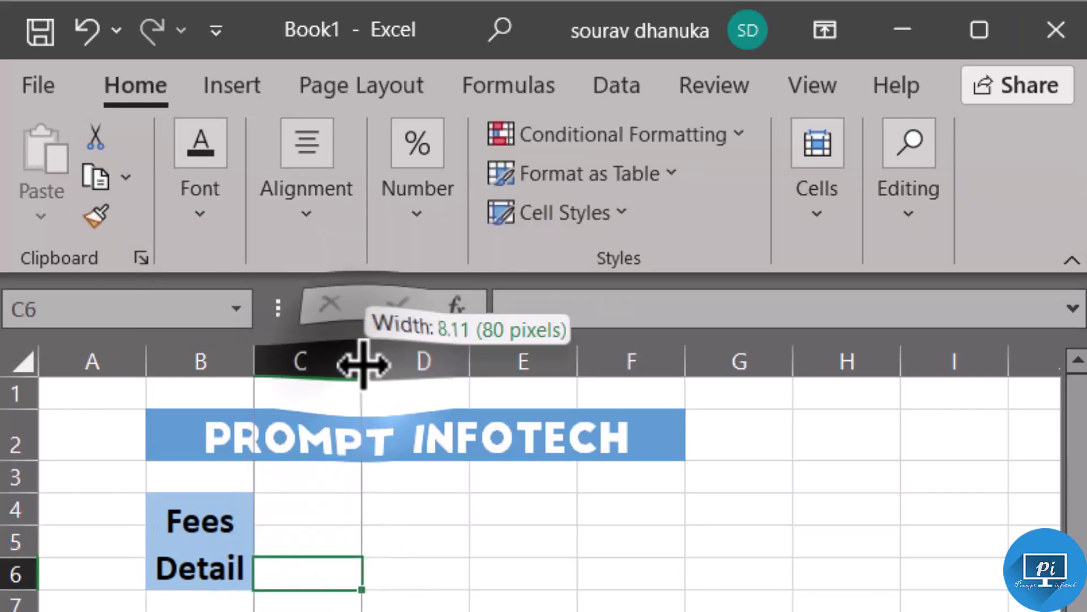
pyautogui.click(318, 511)
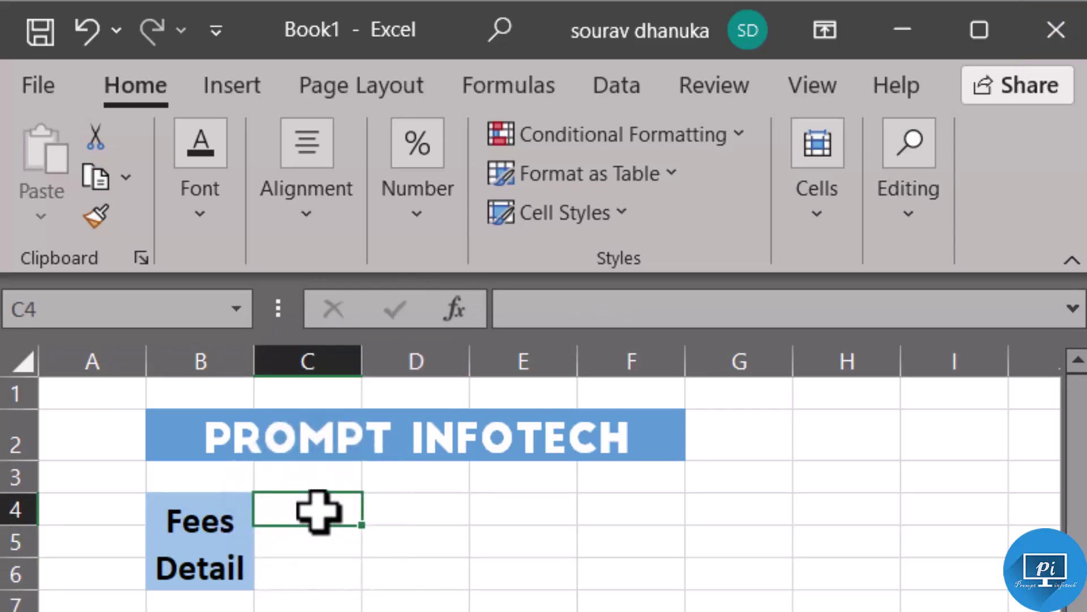
pyautogui.write('Roll No.')
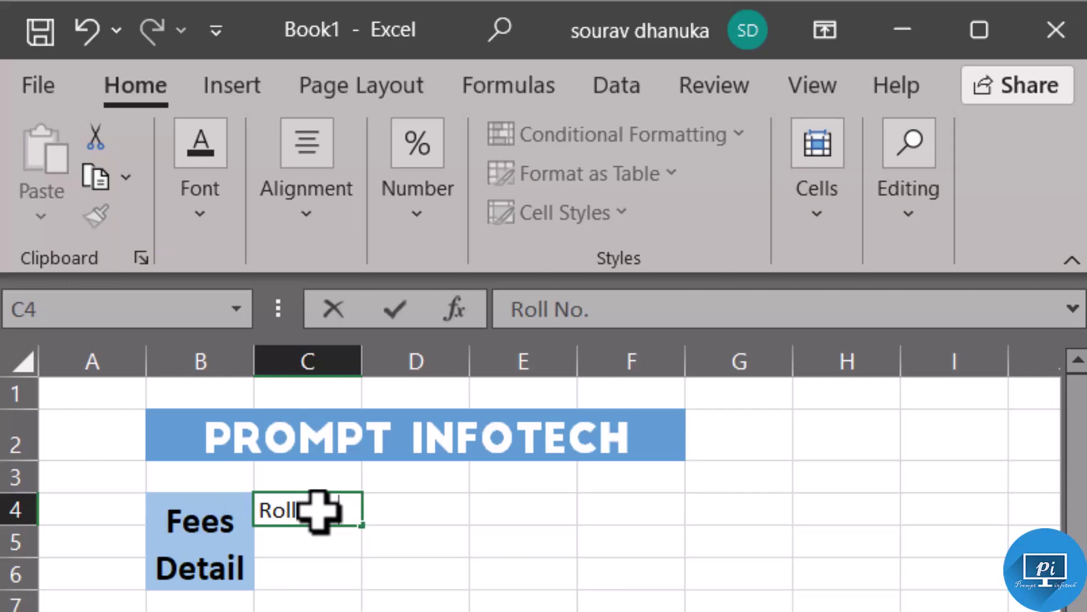
pyautogui.press('Tab')
pyautogui.write('S')
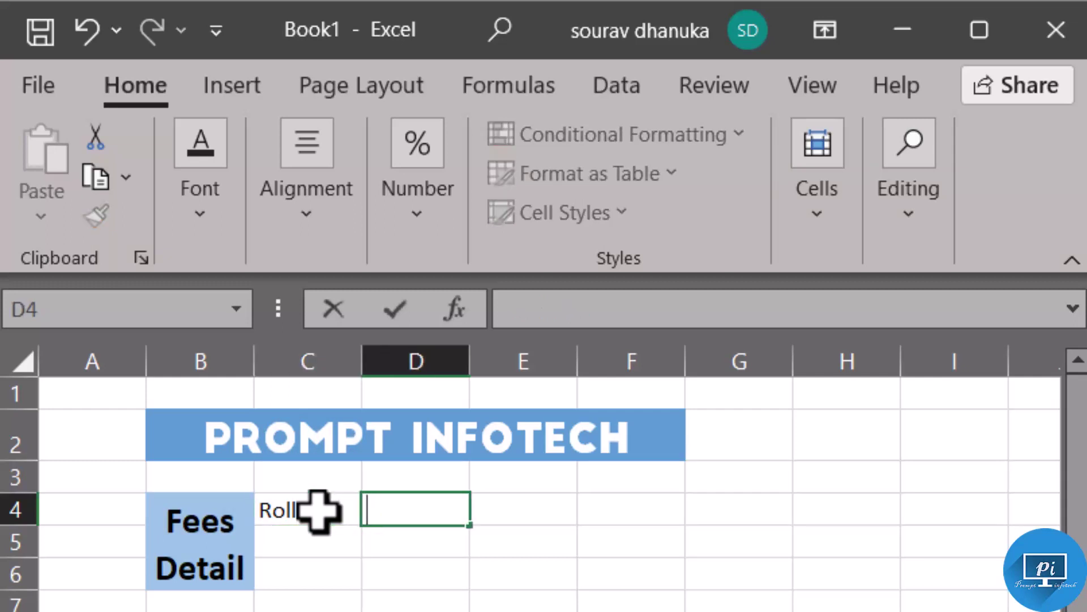
pyautogui.press('Tab')
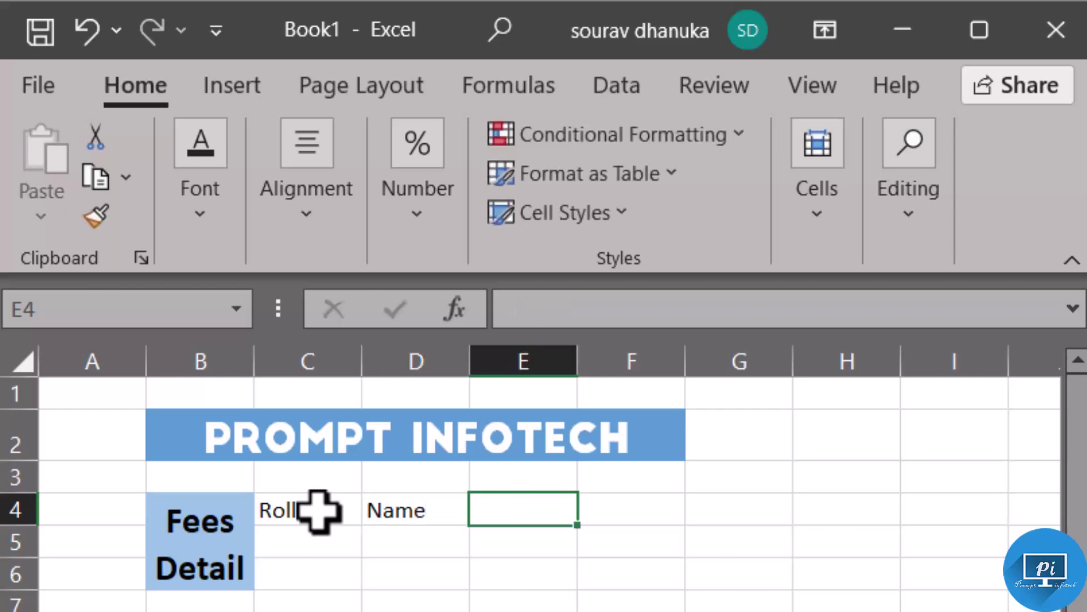
# Enter Course, Paid and Balance in E4:G4, then select C4:G4
pyautogui.write('Paid')
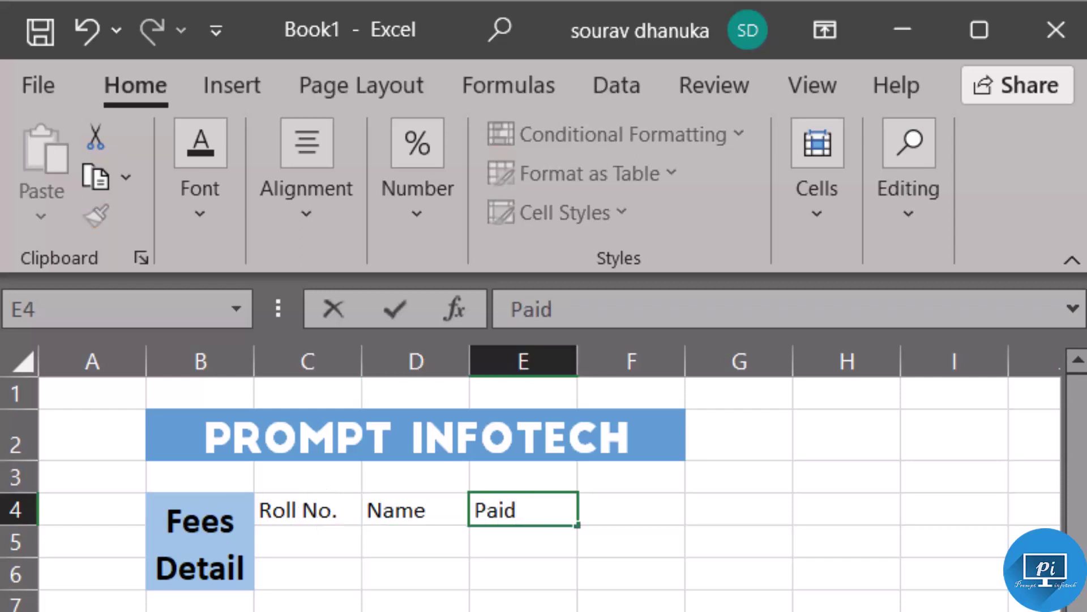
pyautogui.hotkey('alt', 'Tab')
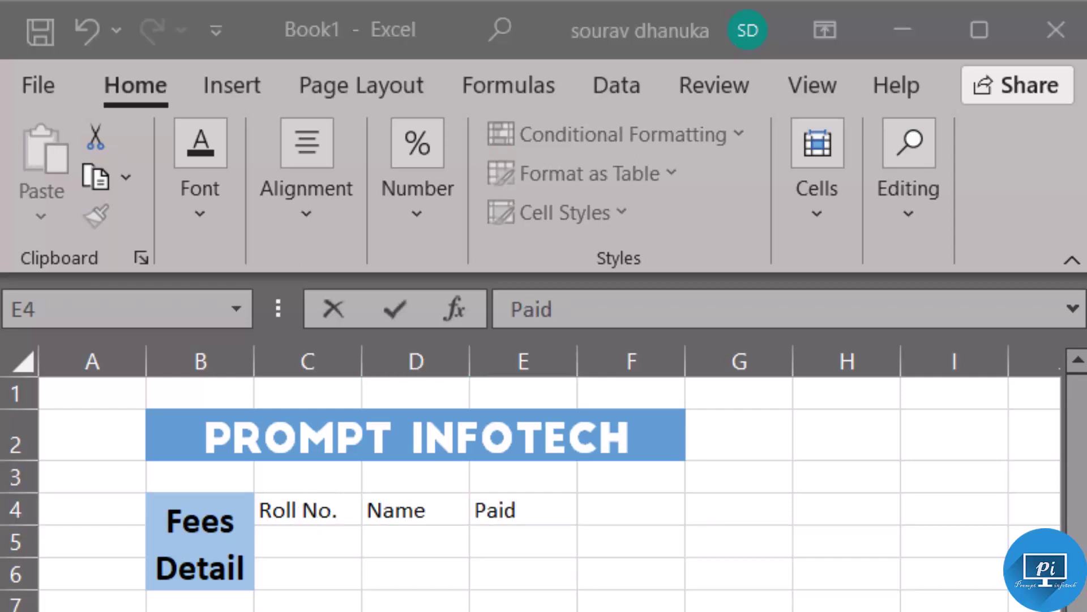
pyautogui.click(544, 514)
pyautogui.press('BackSpace')
pyautogui.press('BackSpace')
pyautogui.press('BackSpace')
pyautogui.press('BackSpace')
pyautogui.write('Course')
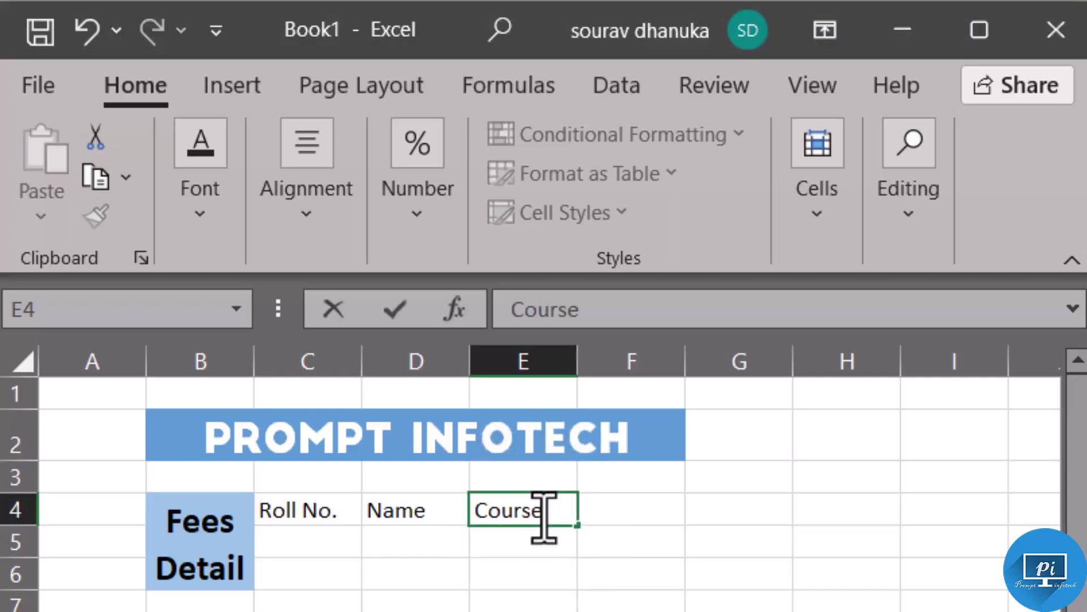
pyautogui.press('Tab')
pyautogui.write('P')
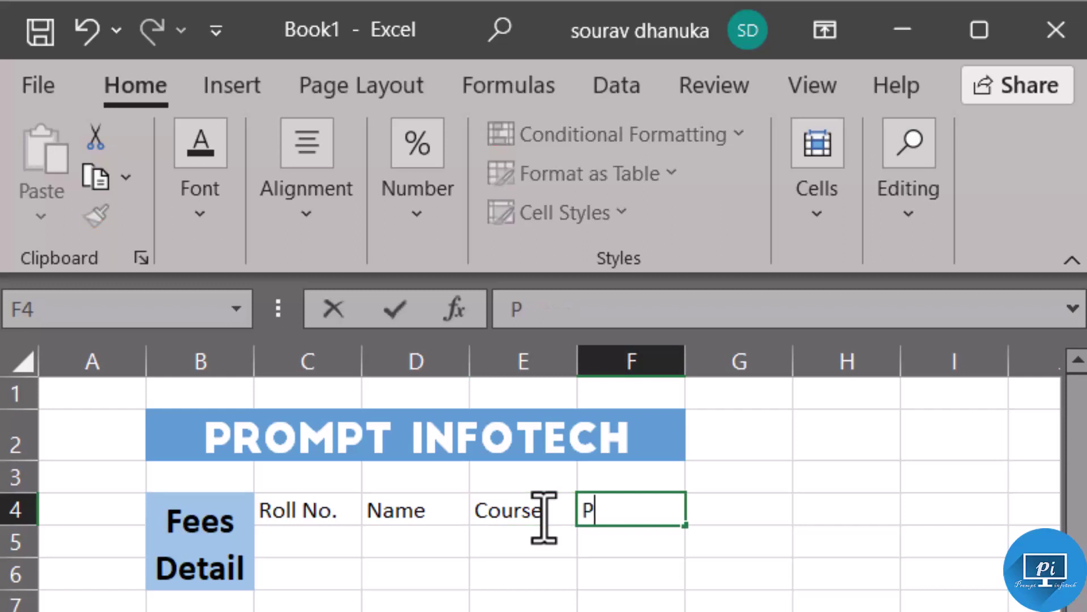
pyautogui.press('Tab')
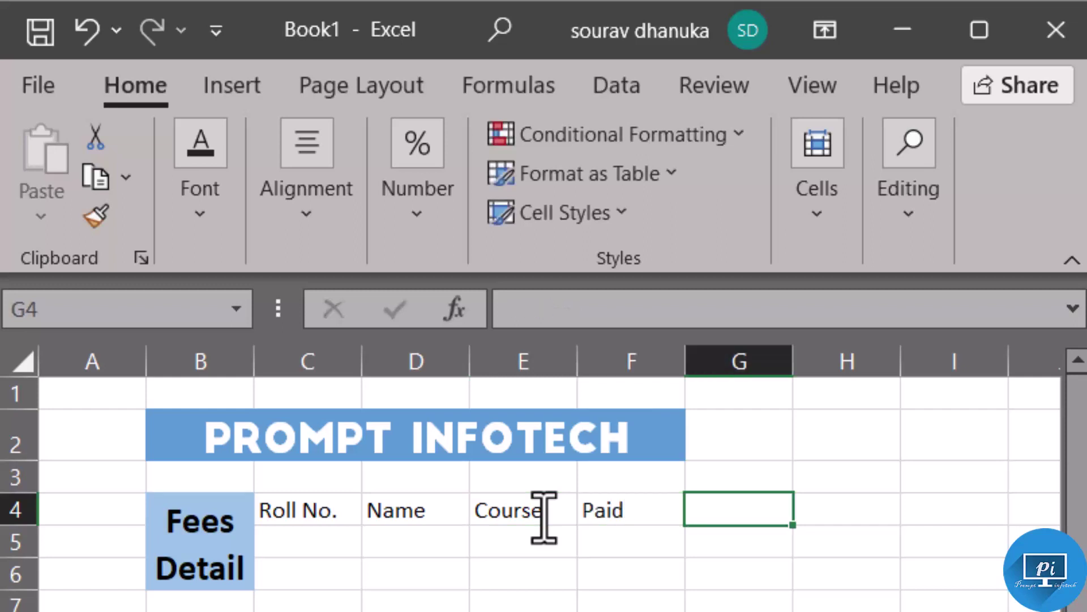
pyautogui.write('Balance')
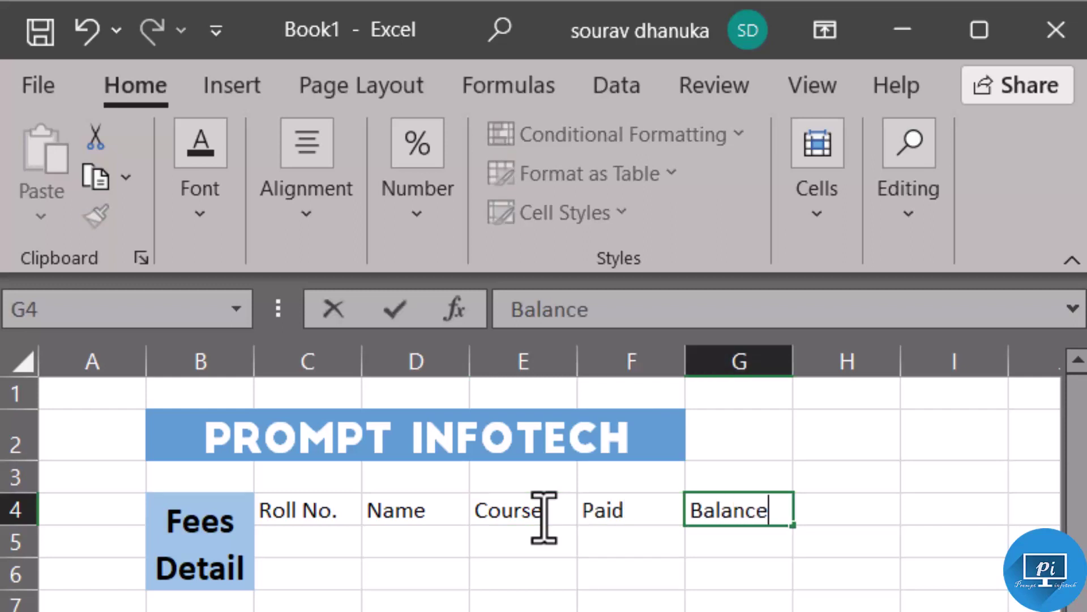
pyautogui.moveTo(279, 515); pyautogui.dragTo(728, 508)
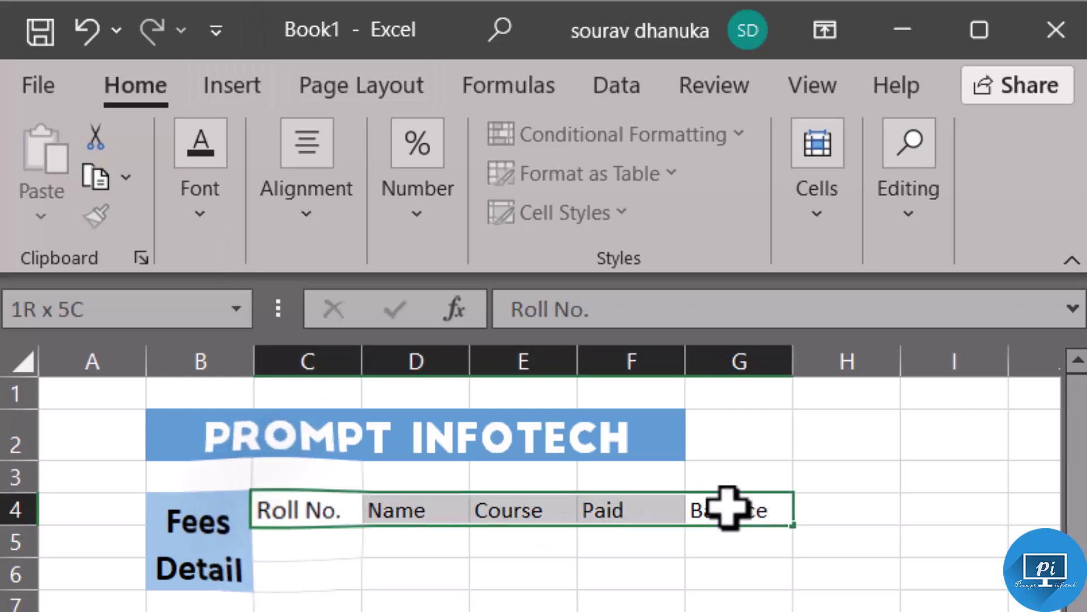
# Set the row 4 headings to Arial Black at size 12
pyautogui.click(201, 203)
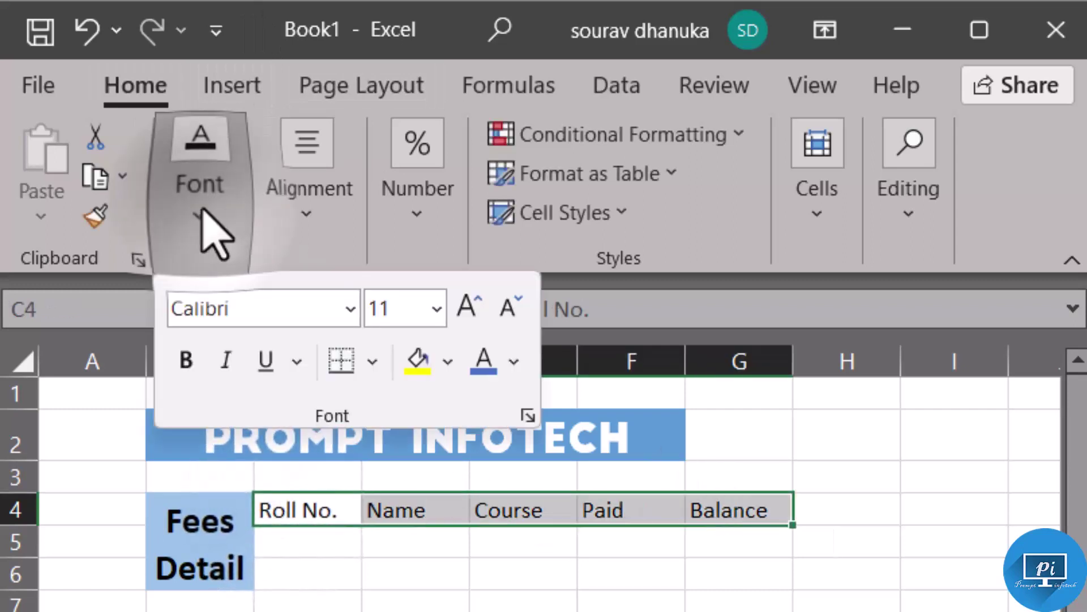
pyautogui.click(283, 314)
pyautogui.click(355, 310)
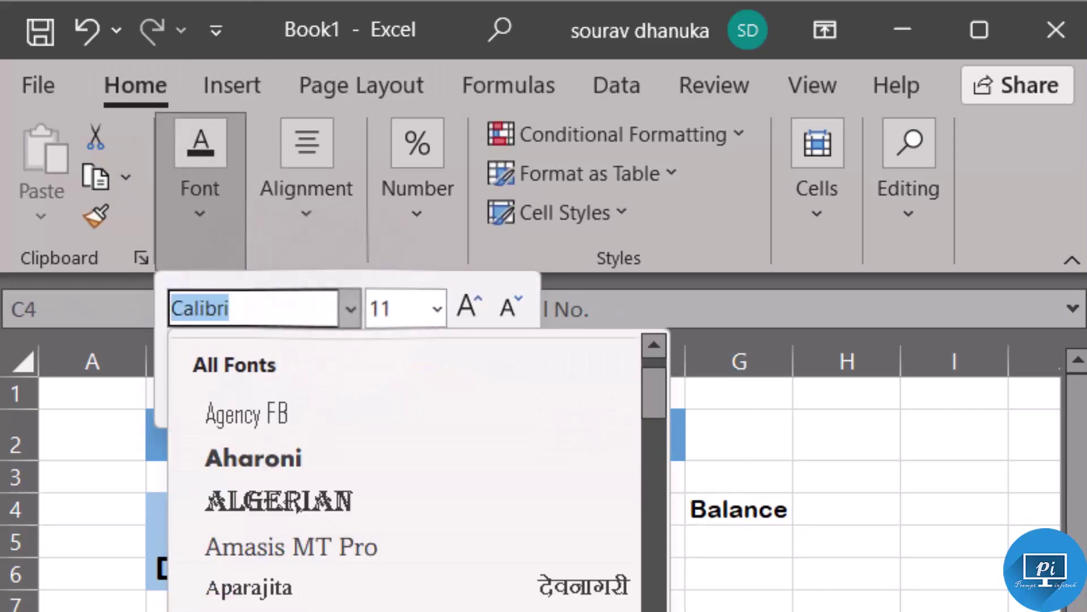
pyautogui.write('Arial Black')
pyautogui.press('Return')
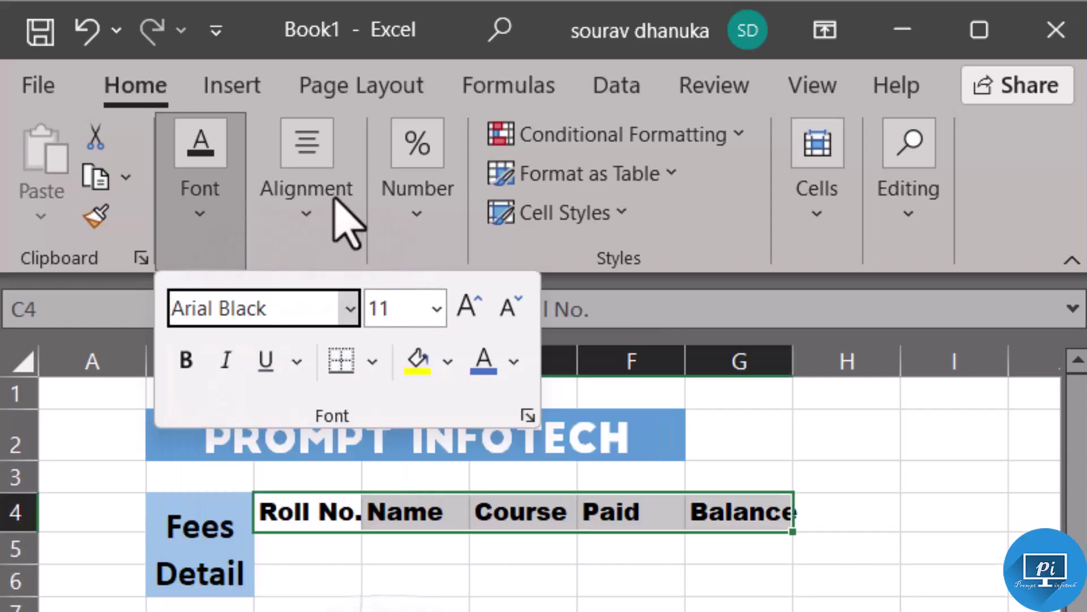
pyautogui.click(464, 309)
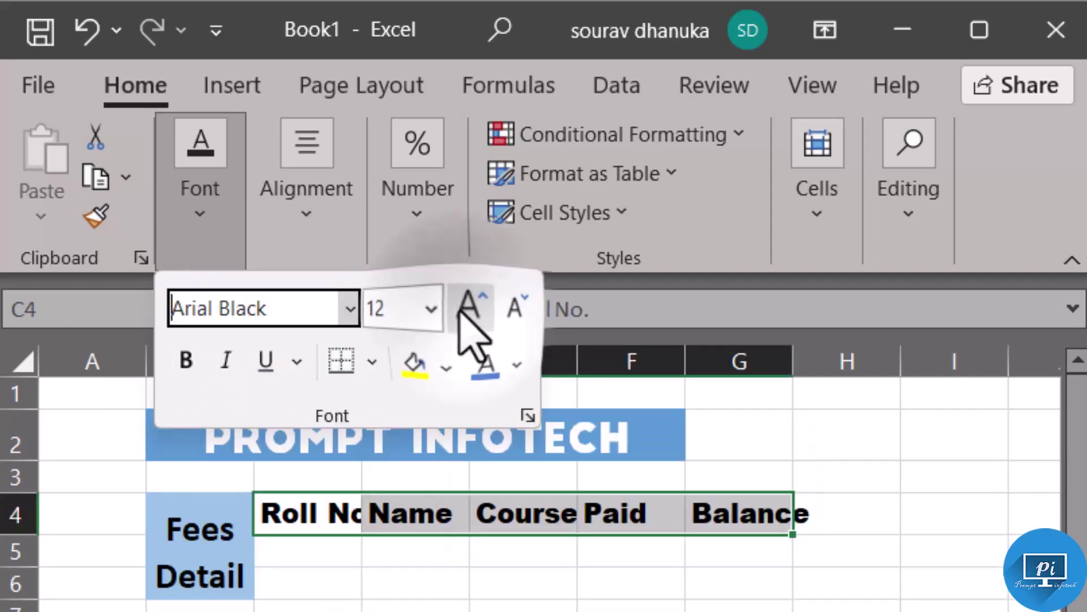
pyautogui.click(704, 255)
# Widen columns C, D and E and wrap the heading text in C4:F4
pyautogui.moveTo(362, 359); pyautogui.dragTo(403, 359)
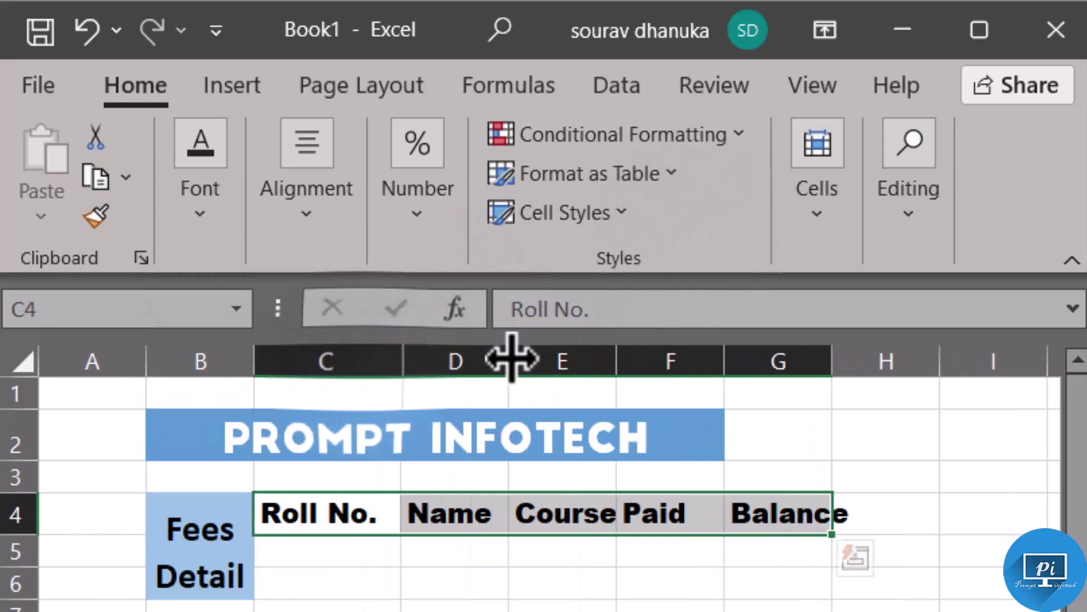
pyautogui.moveTo(510, 358); pyautogui.dragTo(535, 358)
pyautogui.click(657, 391)
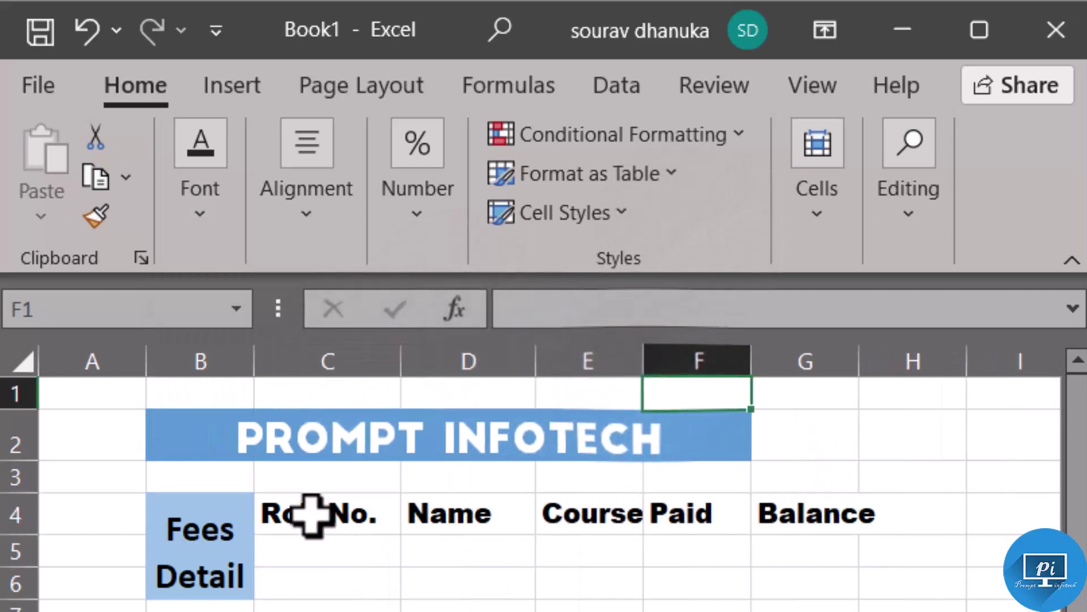
pyautogui.moveTo(311, 514); pyautogui.dragTo(672, 506)
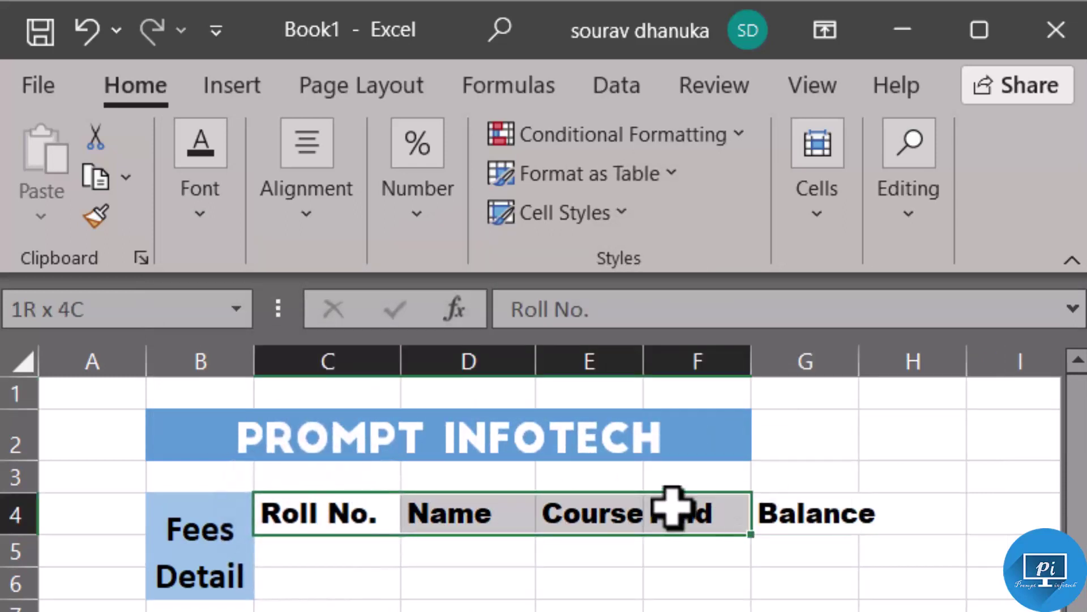
pyautogui.click(315, 232)
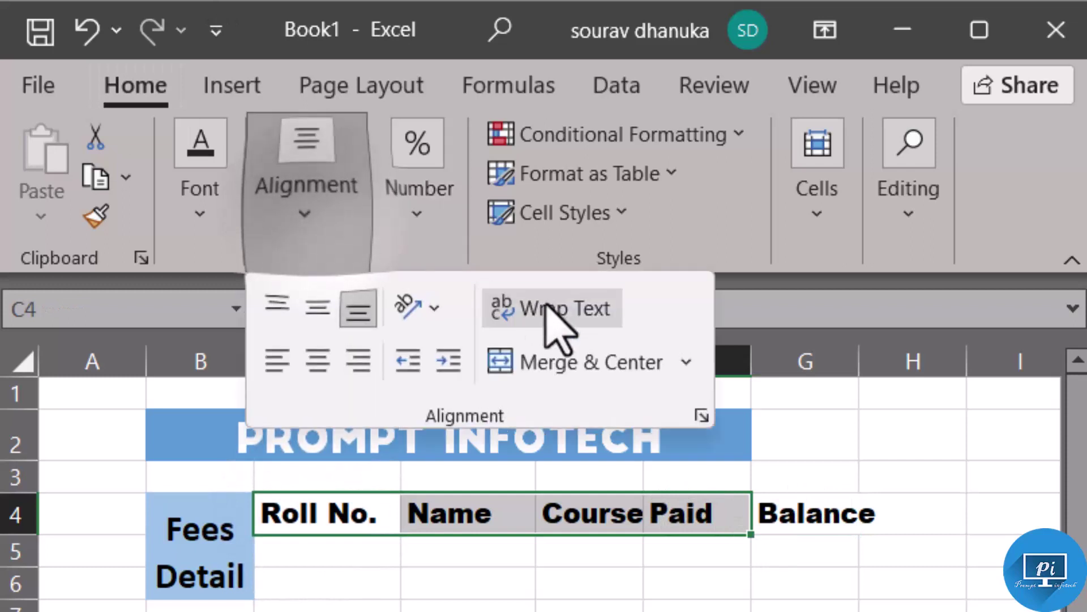
pyautogui.click(545, 308)
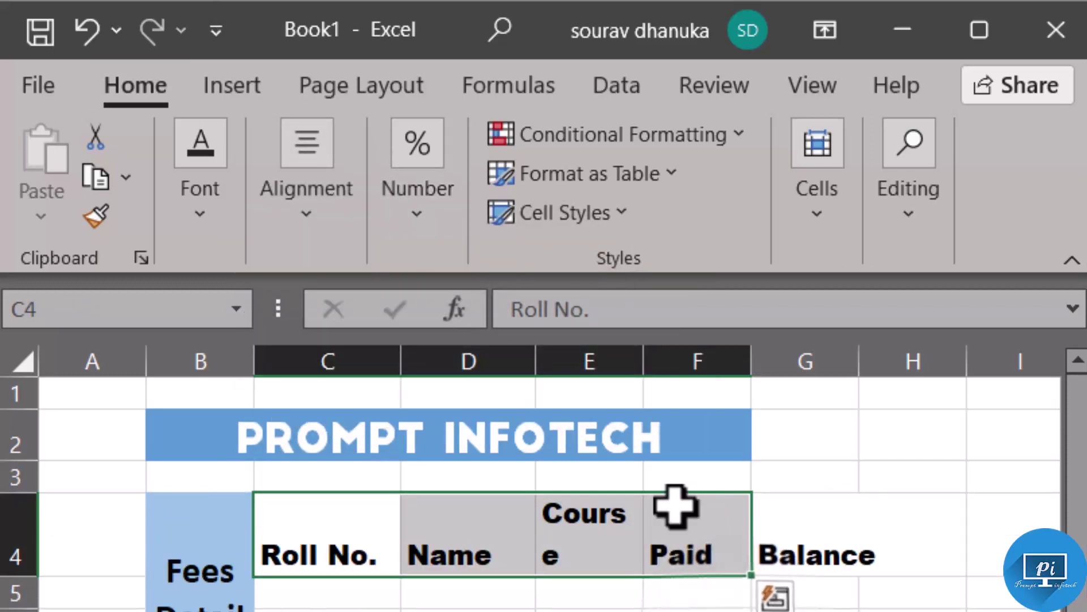
pyautogui.moveTo(644, 361); pyautogui.dragTo(662, 357)
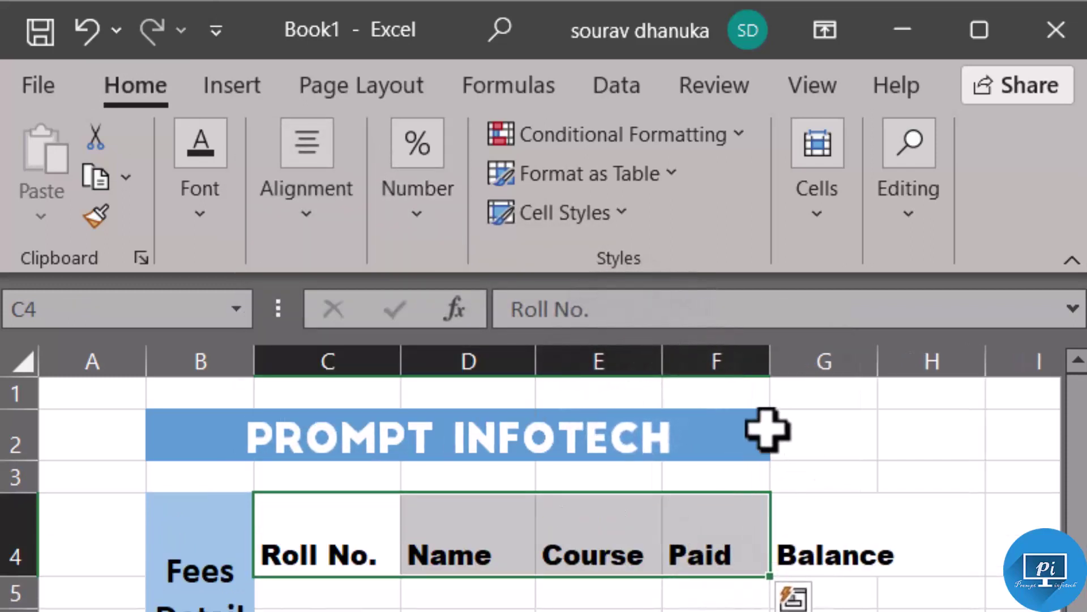
pyautogui.moveTo(767, 430); pyautogui.dragTo(824, 433)
pyautogui.click(306, 187)
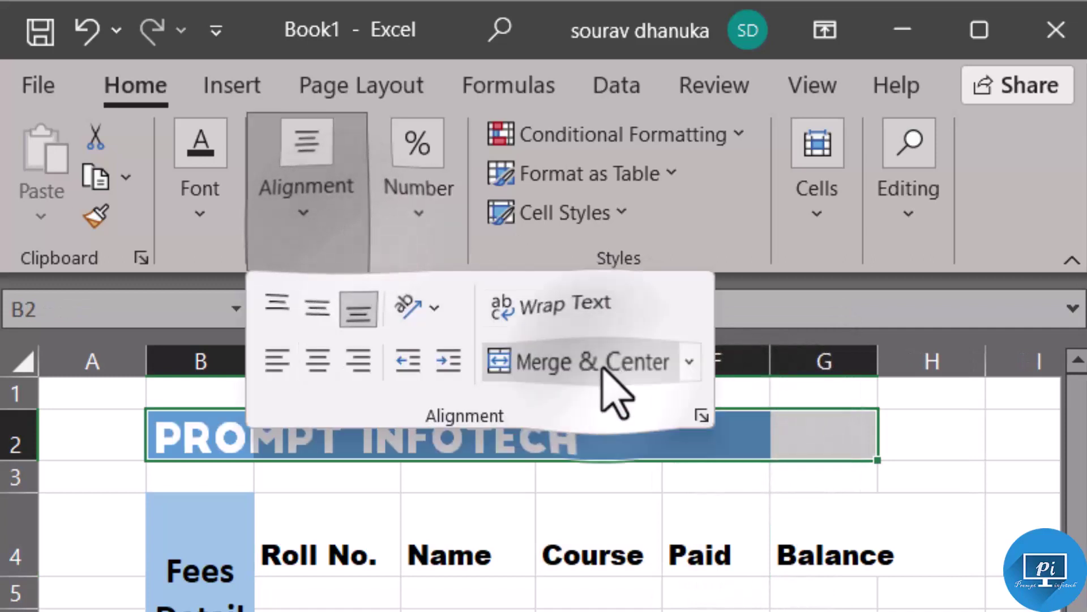
# Merge the title across B2:G2, wrap the Balance heading and widen column G
pyautogui.click(623, 368)
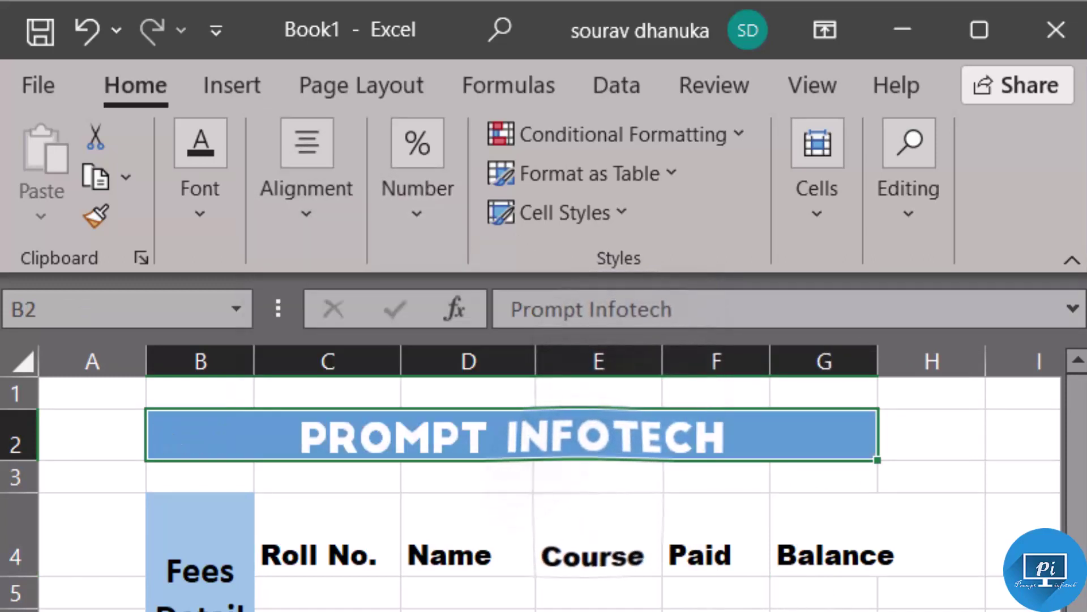
pyautogui.click(717, 608)
pyautogui.click(816, 543)
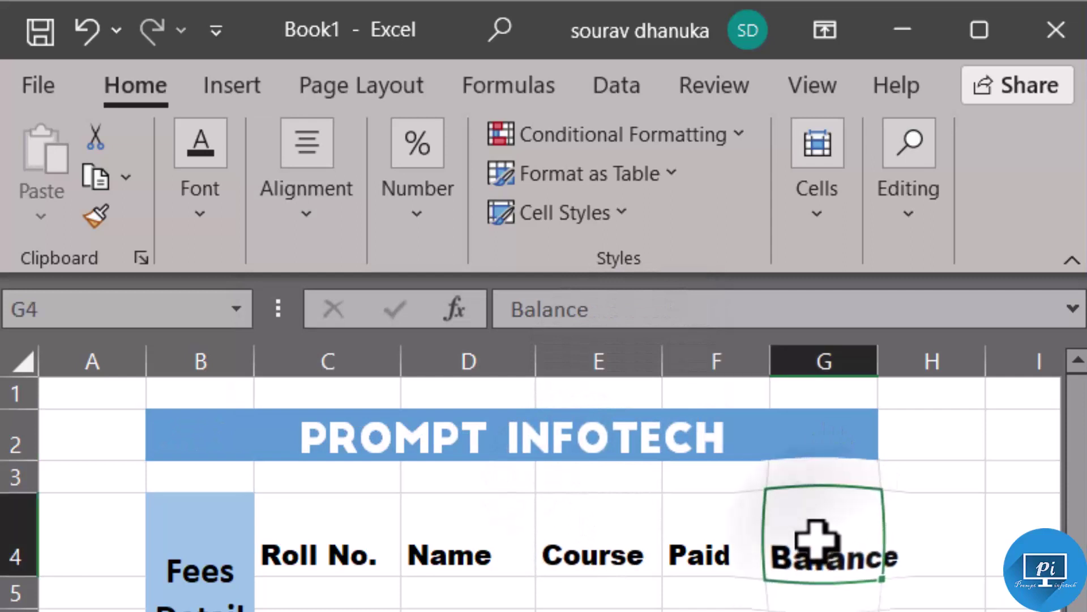
pyautogui.click(307, 193)
pyautogui.click(566, 308)
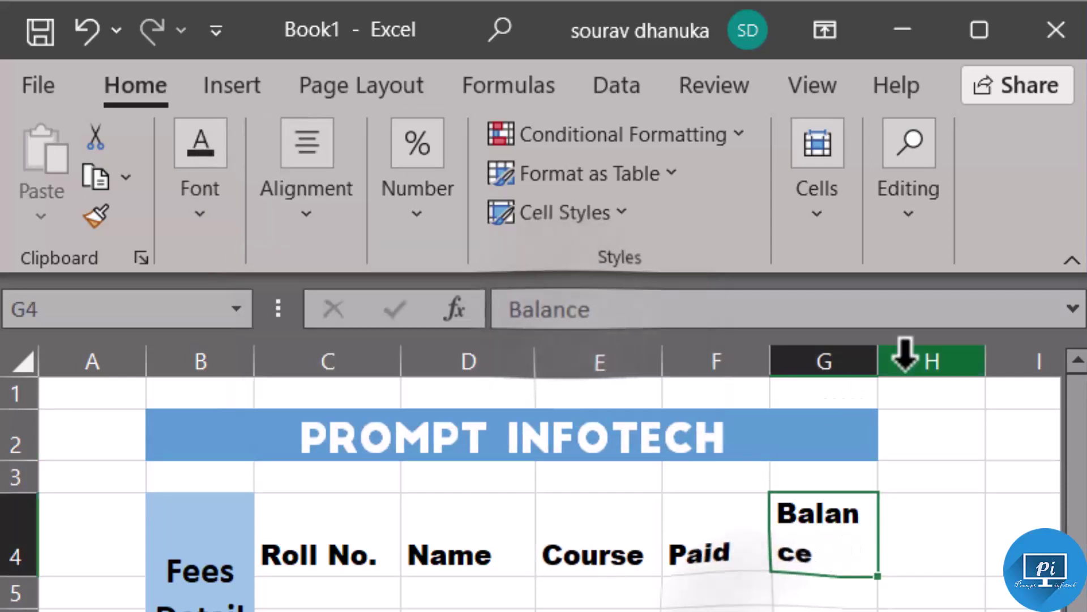
pyautogui.moveTo(878, 362); pyautogui.dragTo(900, 371)
# Centre the C4:G4 headings both vertically and horizontally
pyautogui.moveTo(317, 532)
pyautogui.mouseDown()
pyautogui.moveTo(619, 504)
pyautogui.moveTo(833, 533)
pyautogui.mouseUp()
pyautogui.click(322, 214)
pyautogui.click(318, 309)
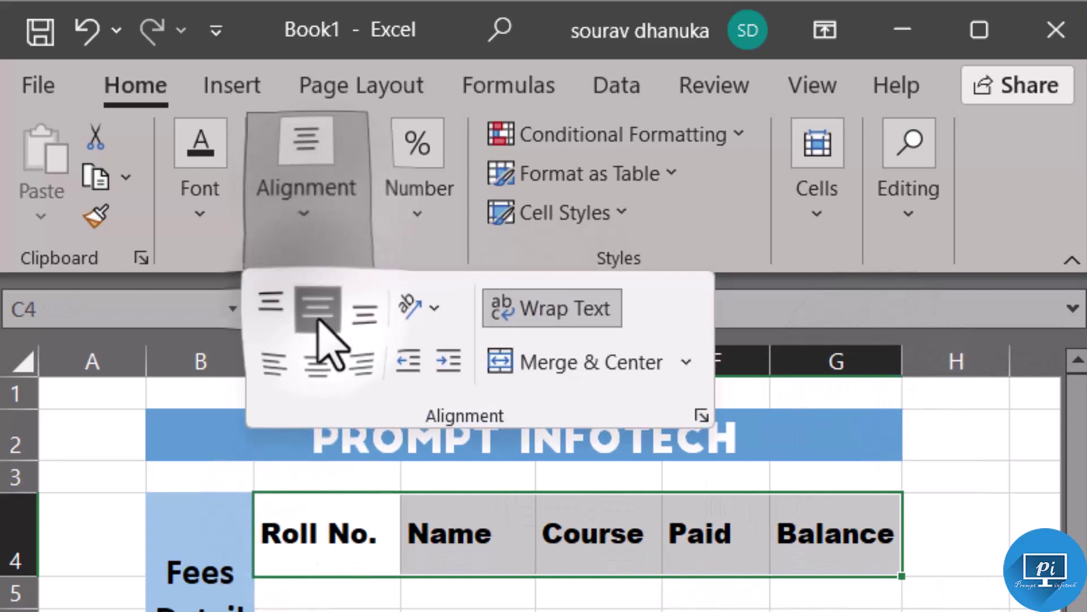
pyautogui.click(320, 360)
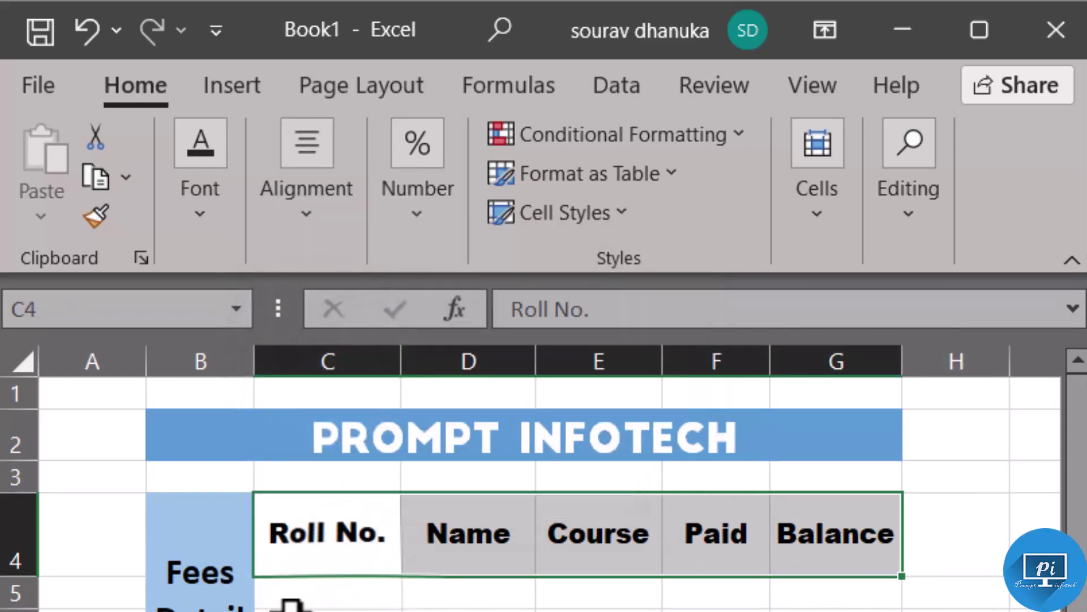
pyautogui.click(306, 610)
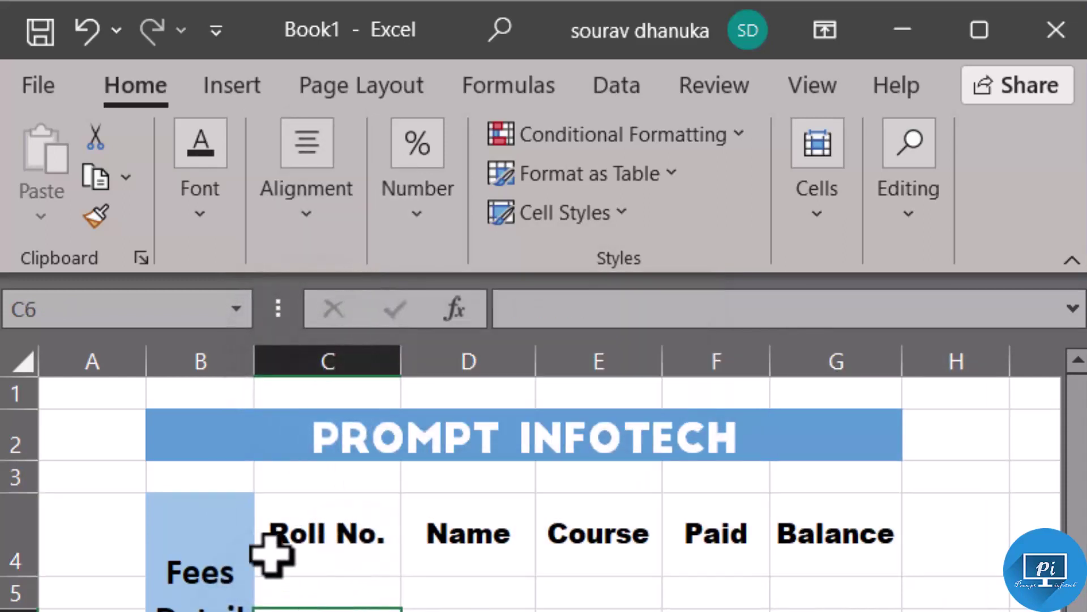
pyautogui.moveTo(272, 553); pyautogui.dragTo(799, 524)
# Give the C4:G4 headings an accent cell style and a light blue fill
pyautogui.click(619, 198)
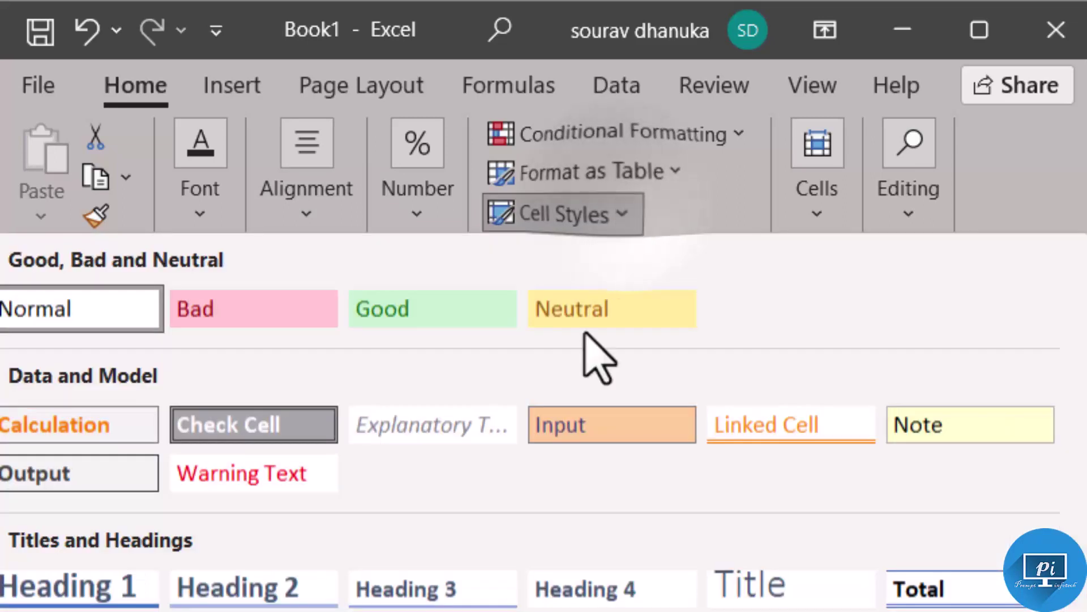
pyautogui.click(361, 603)
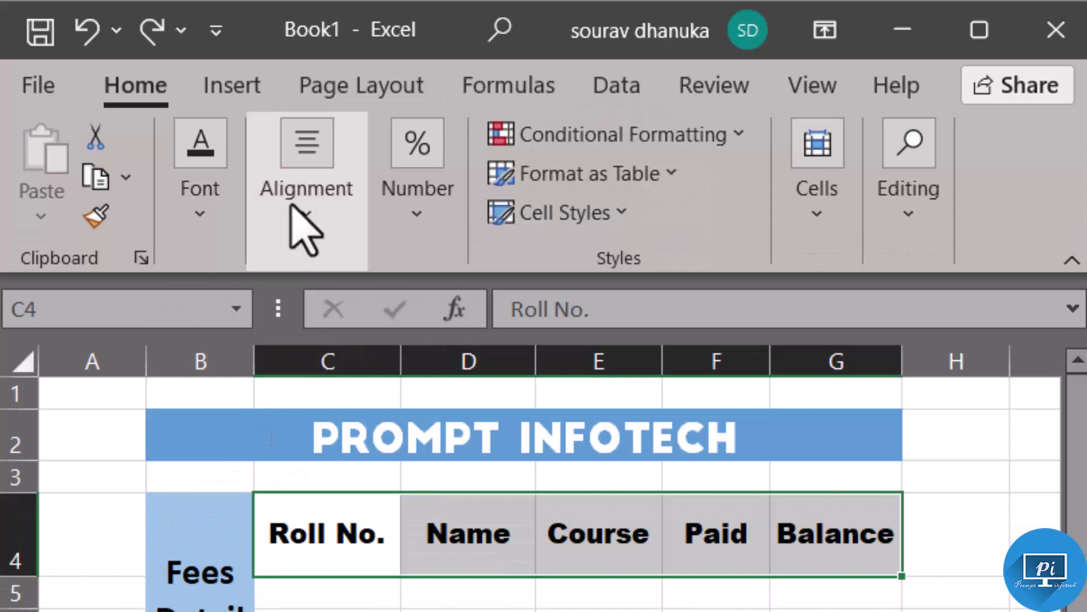
pyautogui.click(187, 209)
pyautogui.click(447, 363)
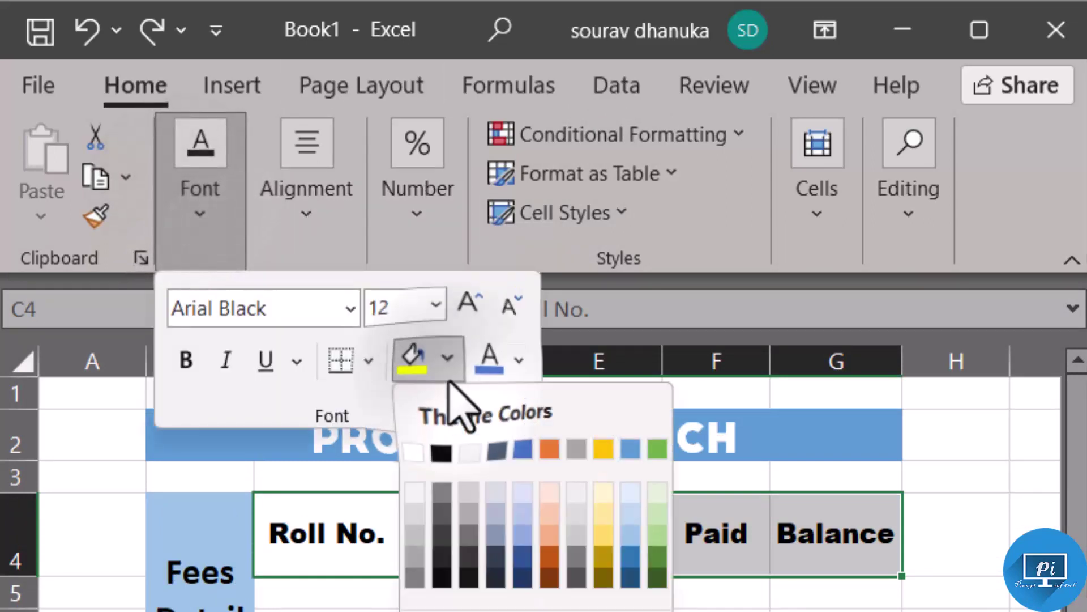
pyautogui.click(525, 515)
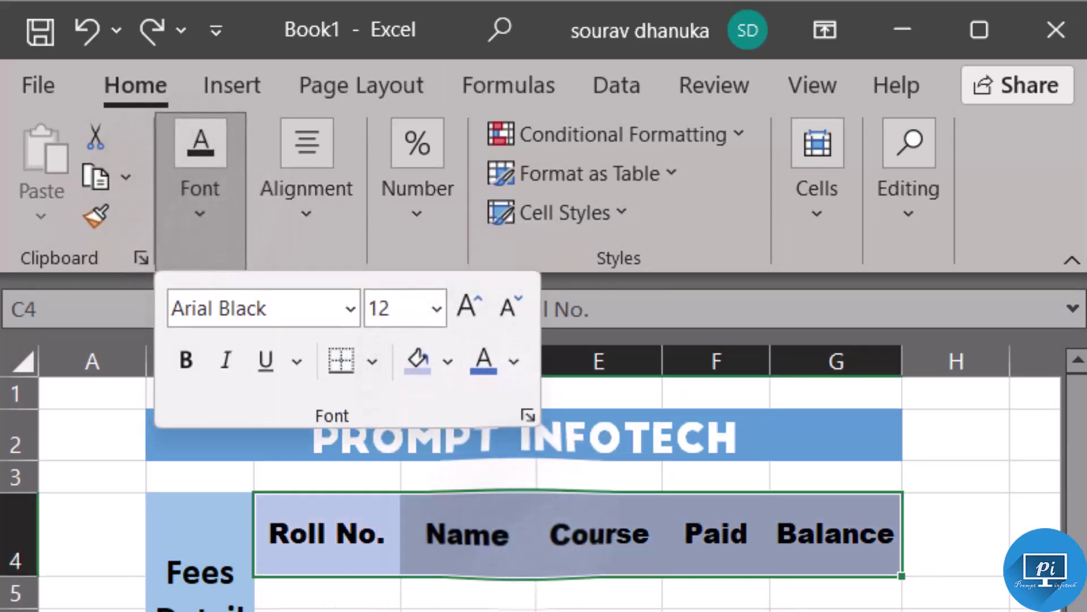
pyautogui.click(442, 580)
# Enter the sample roll number 102 in C6
pyautogui.click(442, 583)
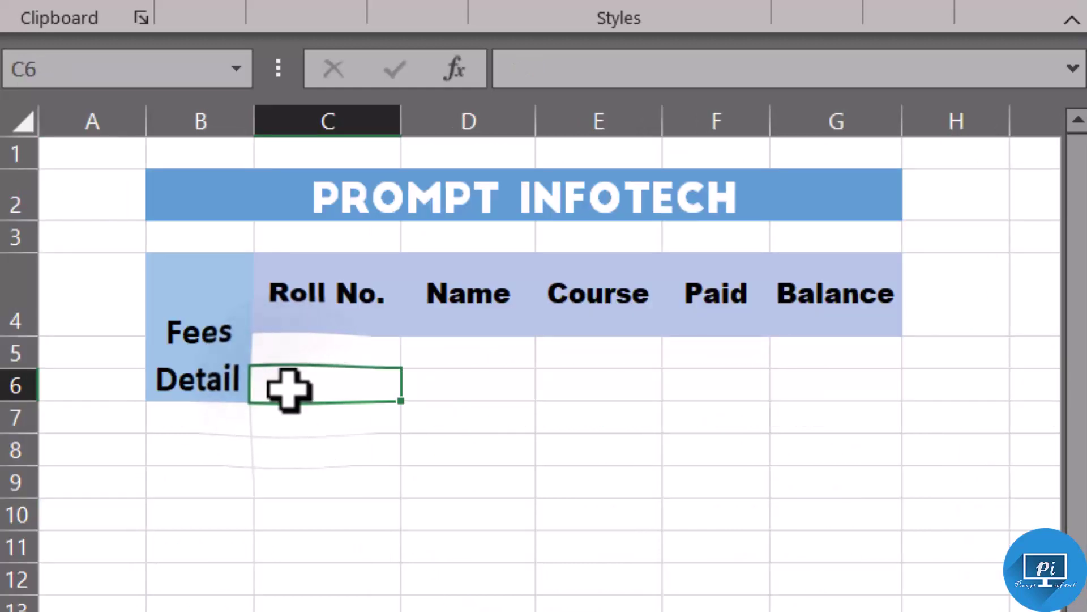
pyautogui.write('102')
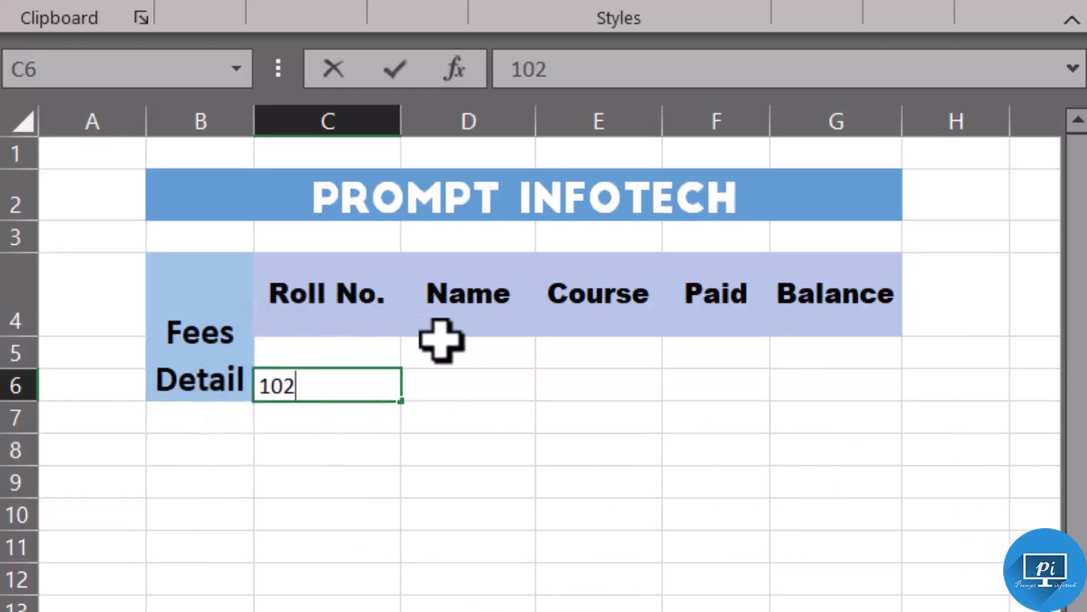
pyautogui.click(444, 381)
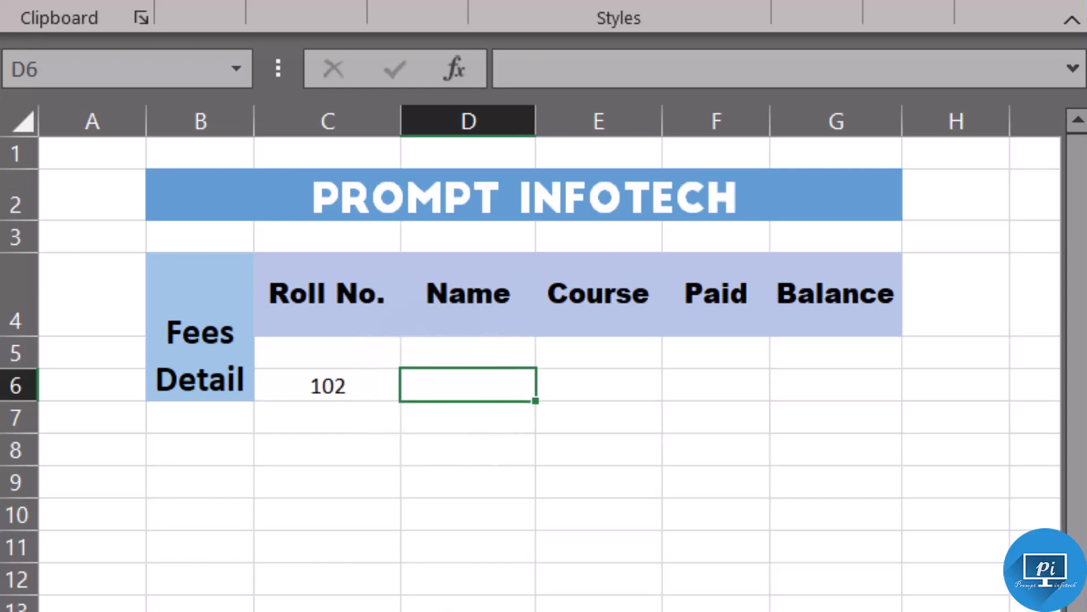
# Type the name lookup =INDEX(data,MATCH(C6,rollno,0),2) into D6, using C6 and the rollno range
pyautogui.write('=i')
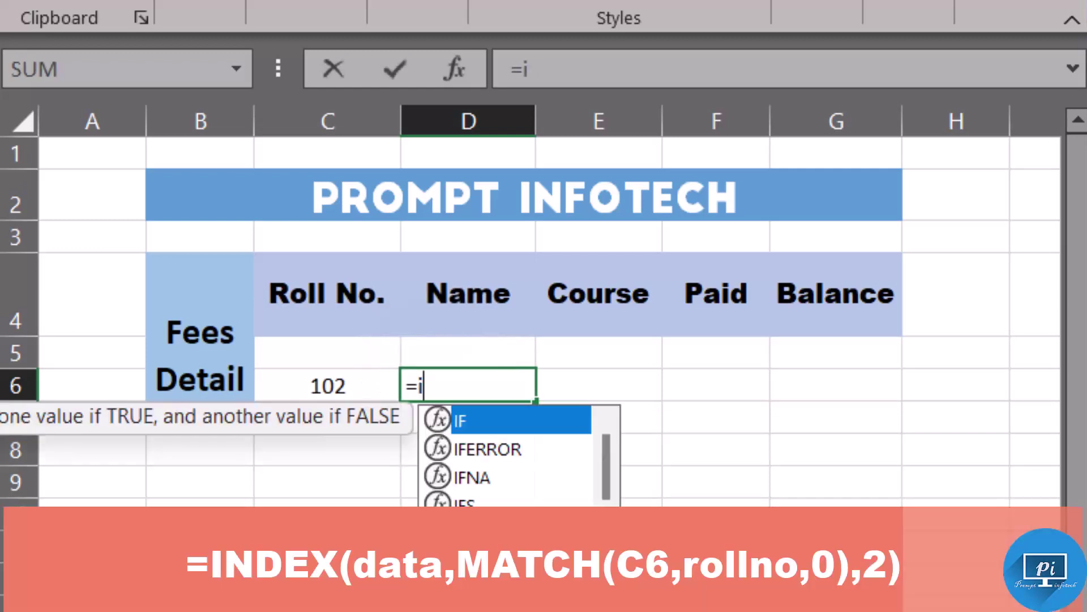
pyautogui.write('ndex')
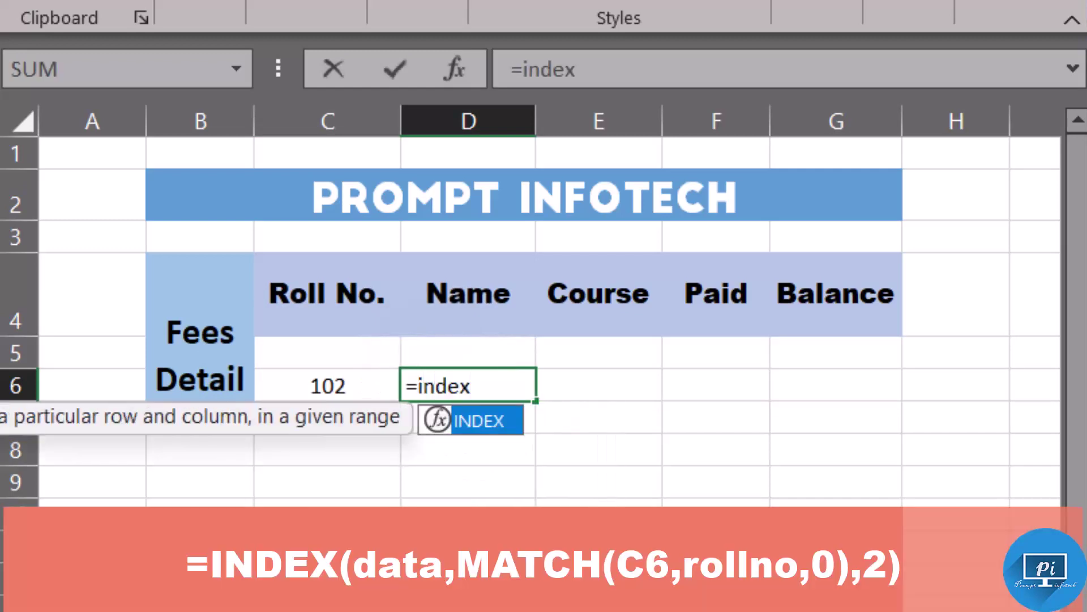
pyautogui.press('Tab')
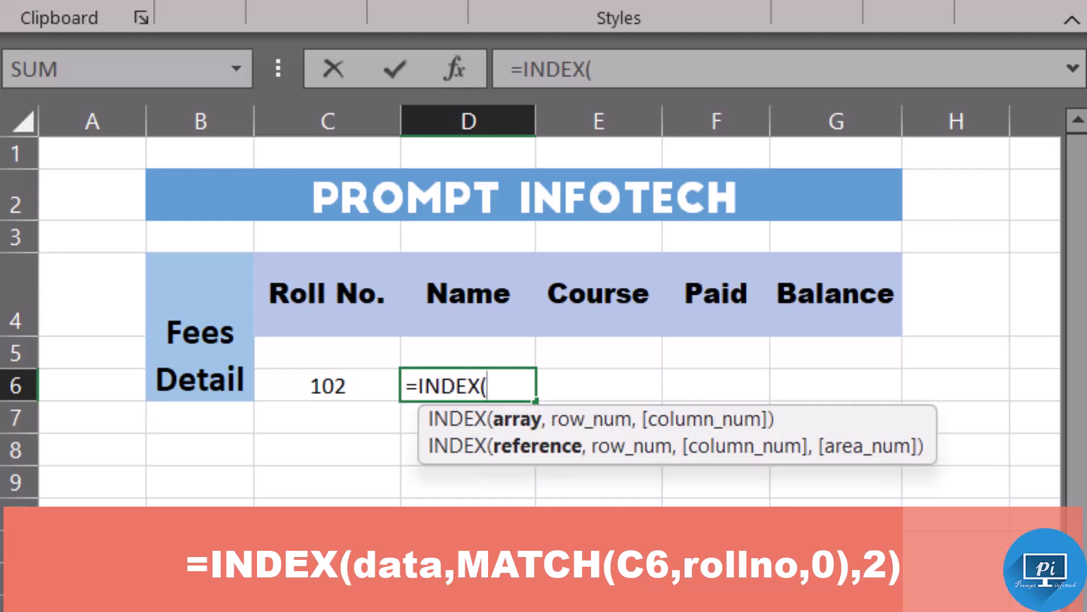
pyautogui.write('da')
pyautogui.press('Escape')
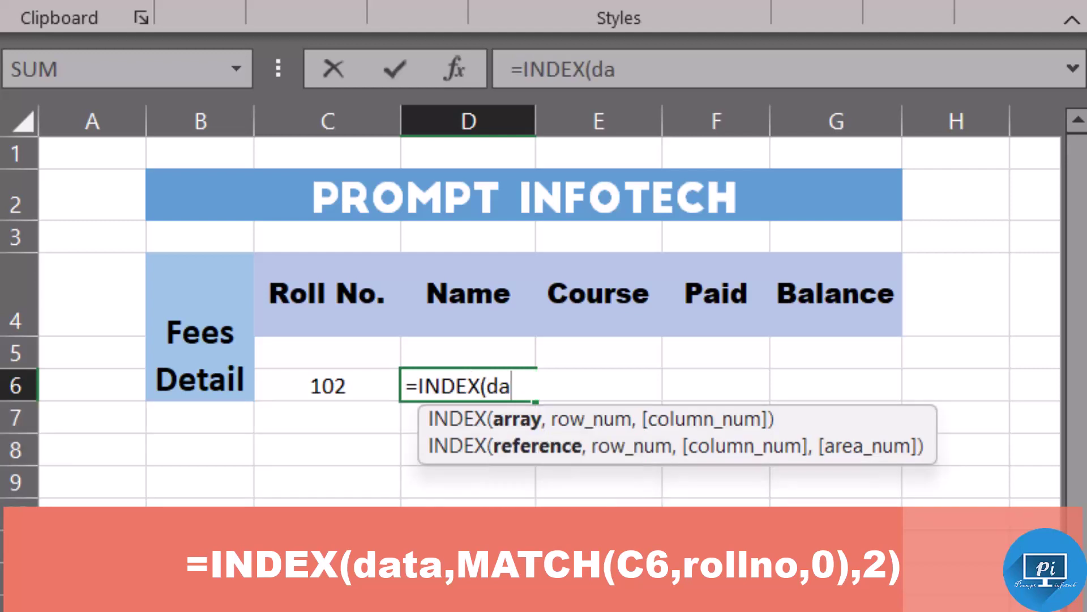
pyautogui.write('ta')
pyautogui.write(',')
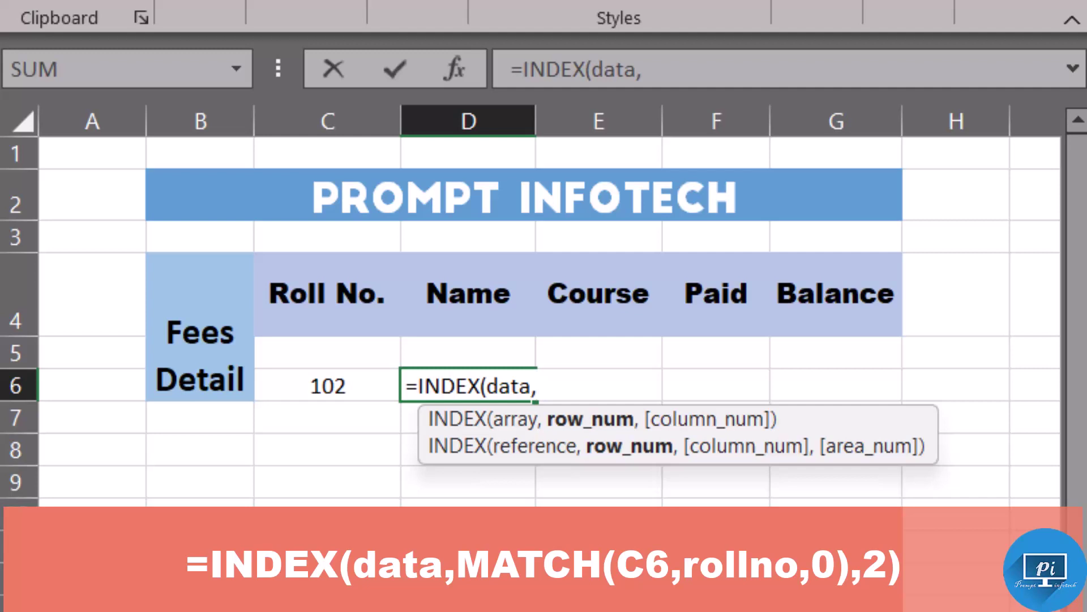
pyautogui.write('mat')
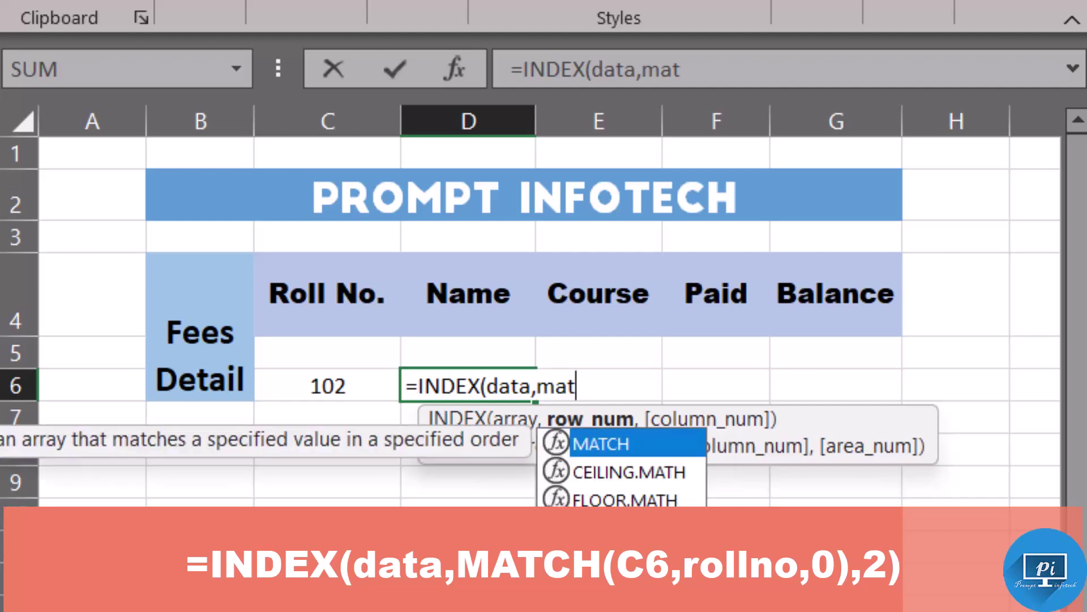
pyautogui.press('Tab')
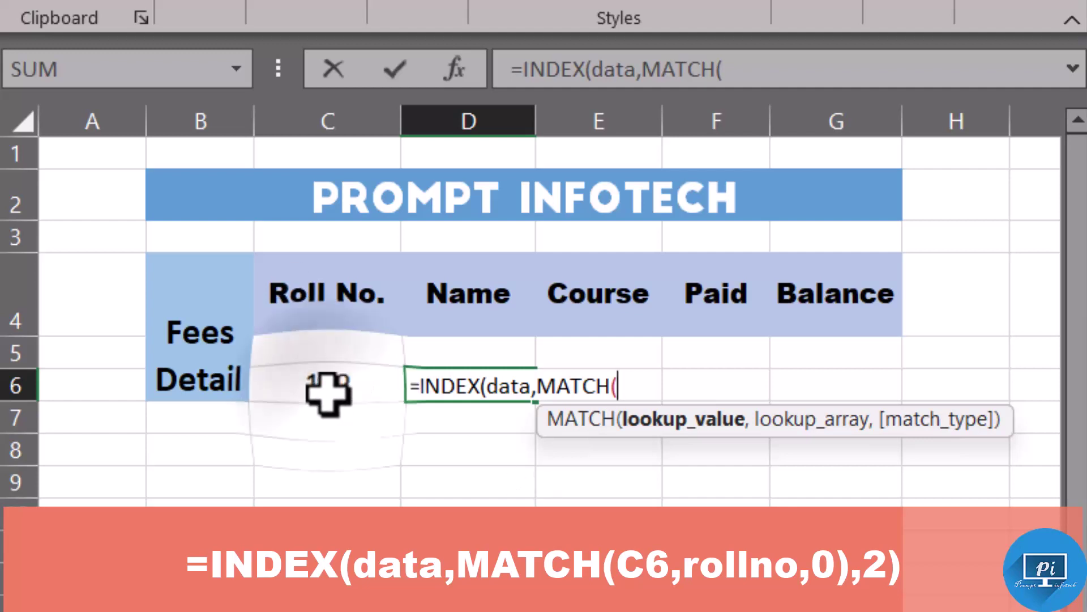
pyautogui.click(323, 394)
pyautogui.write(',')
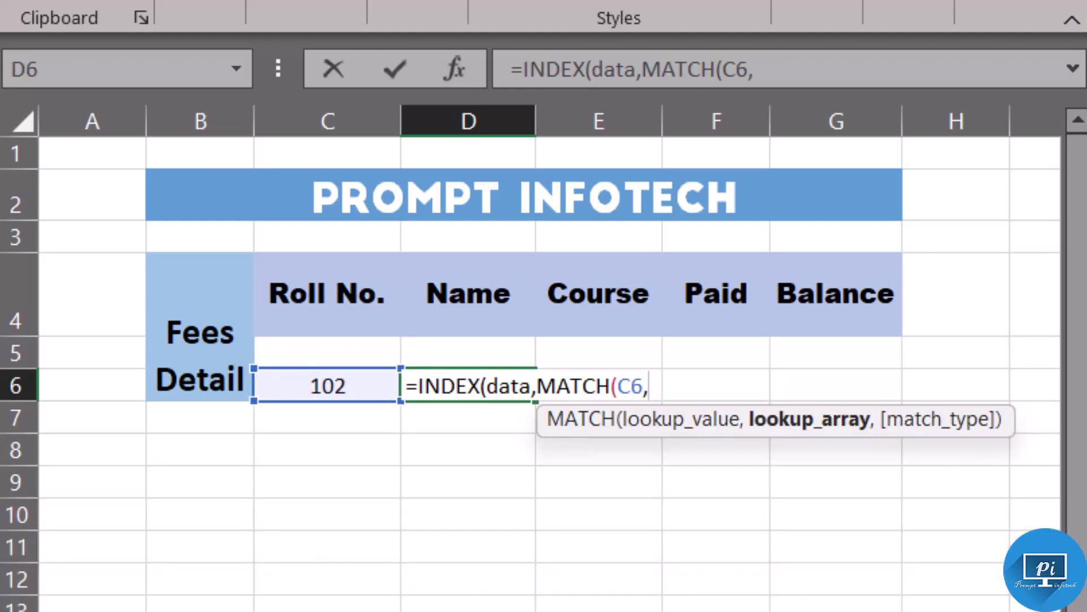
pyautogui.write('rol')
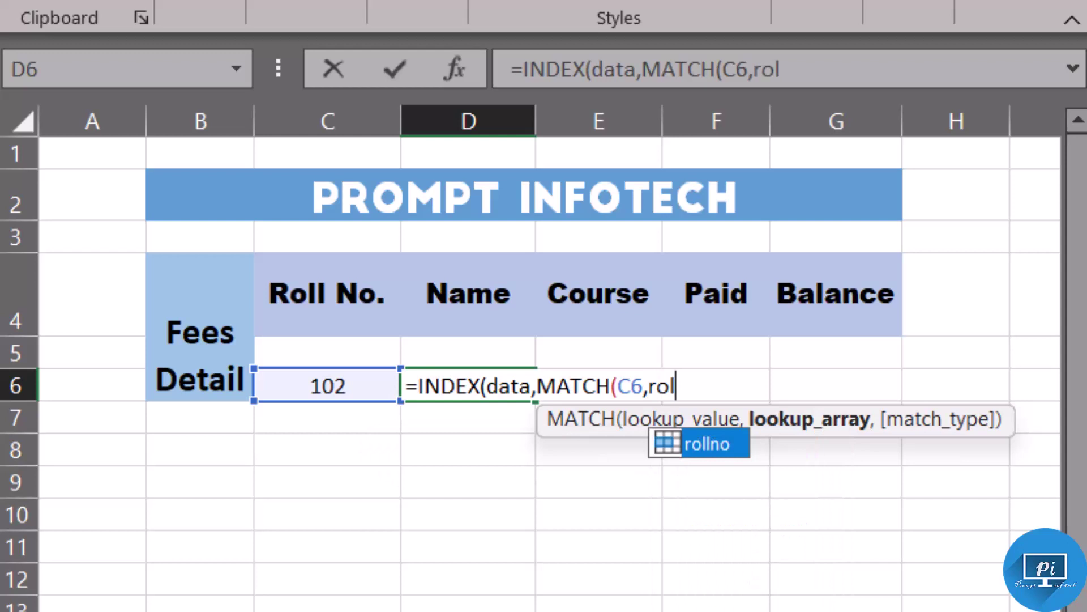
pyautogui.press('Tab')
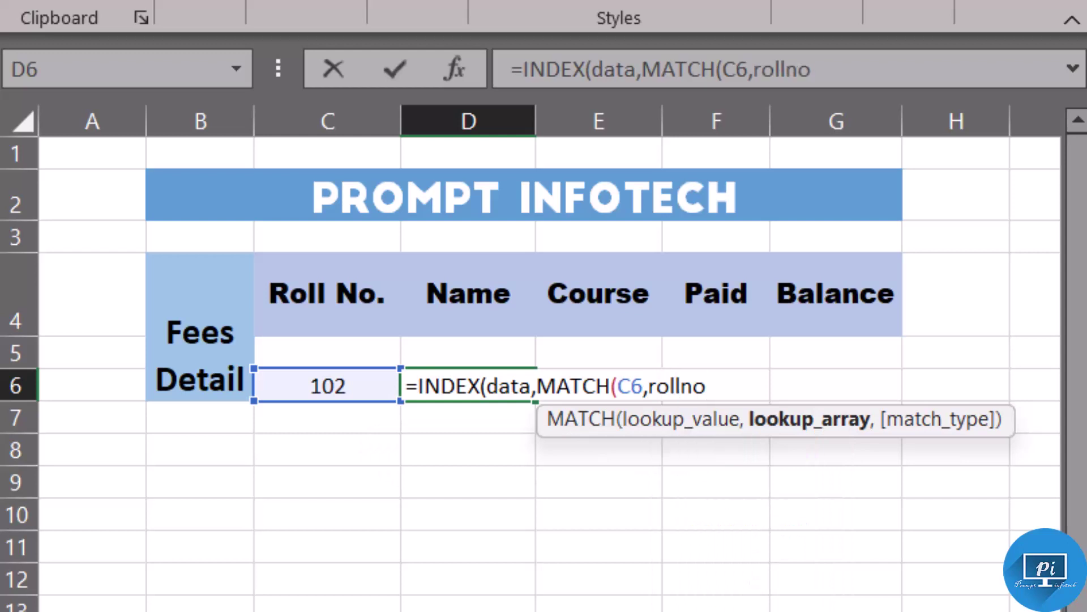
pyautogui.write(',')
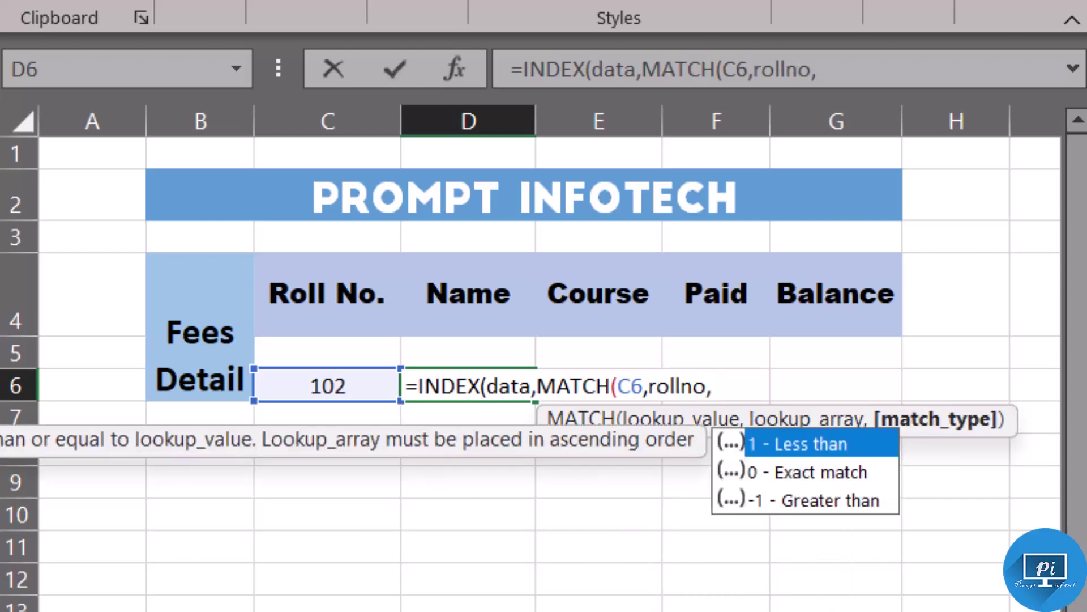
pyautogui.write('0)')
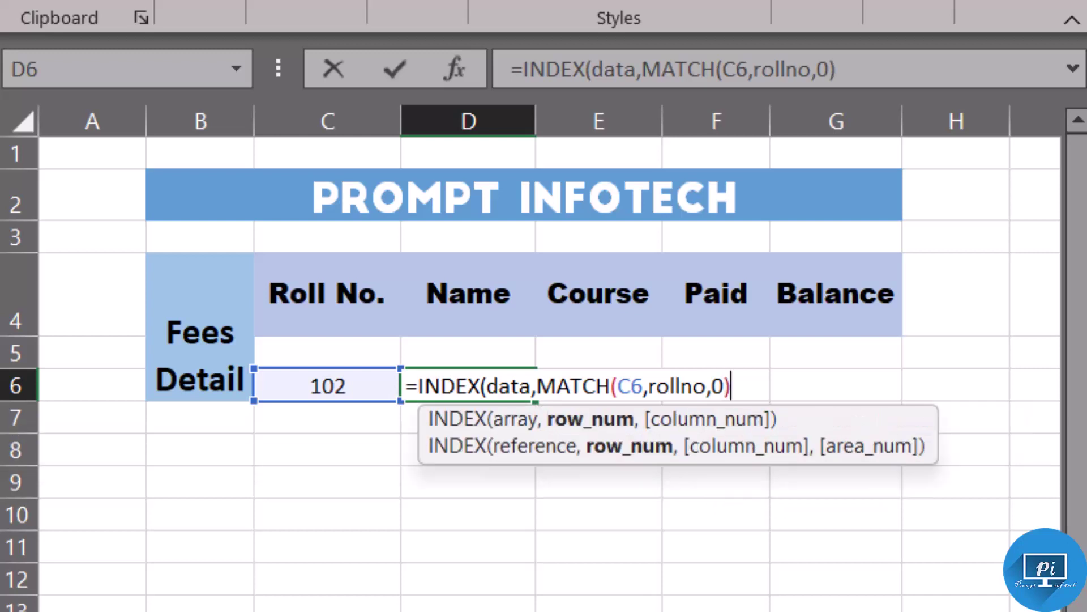
pyautogui.write(',2)')
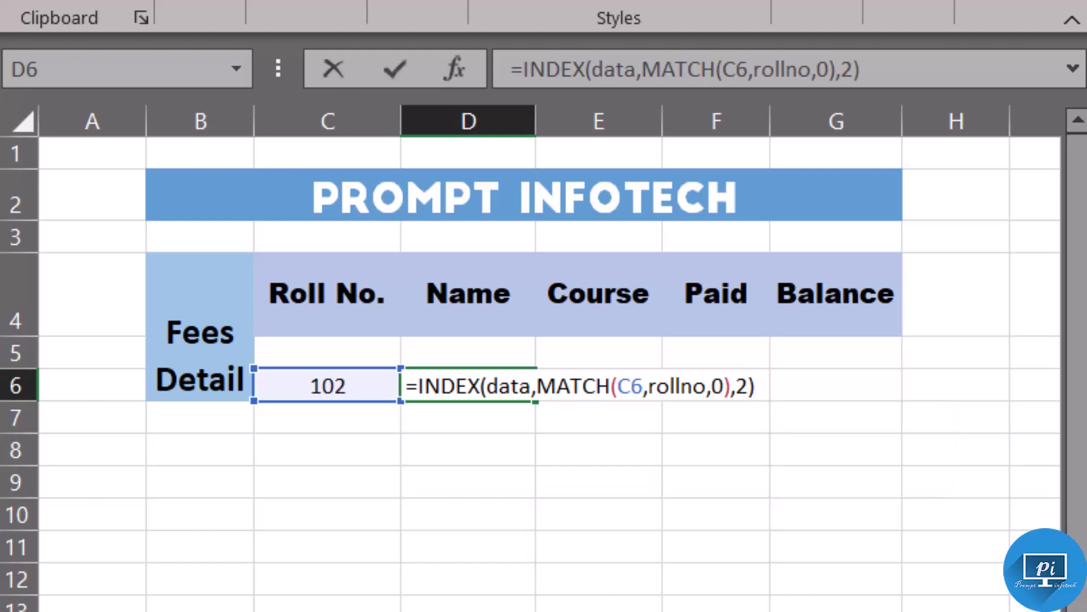
# Commit the D6 formula, test roll number 125 in C6, widen column D and narrow column A
pyautogui.press('Return')
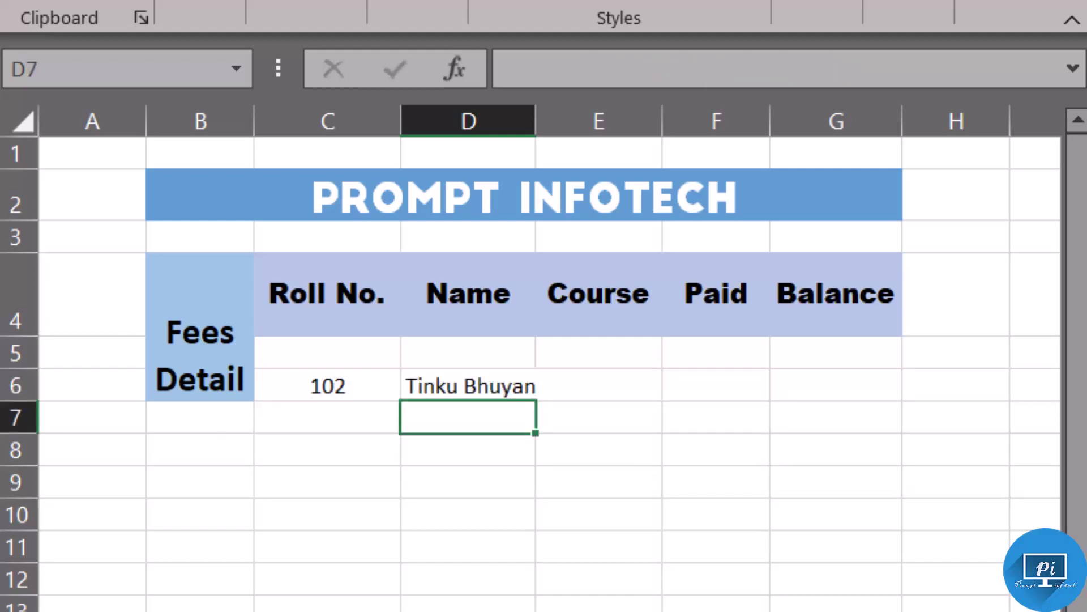
pyautogui.click(360, 383)
pyautogui.write('1')
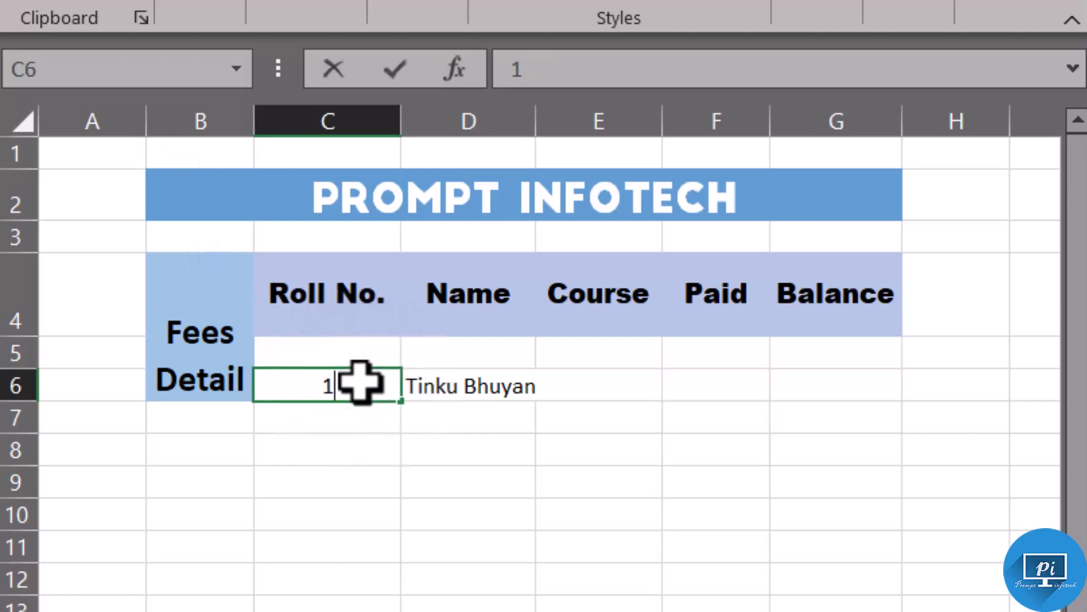
pyautogui.write('25')
pyautogui.press('Return')
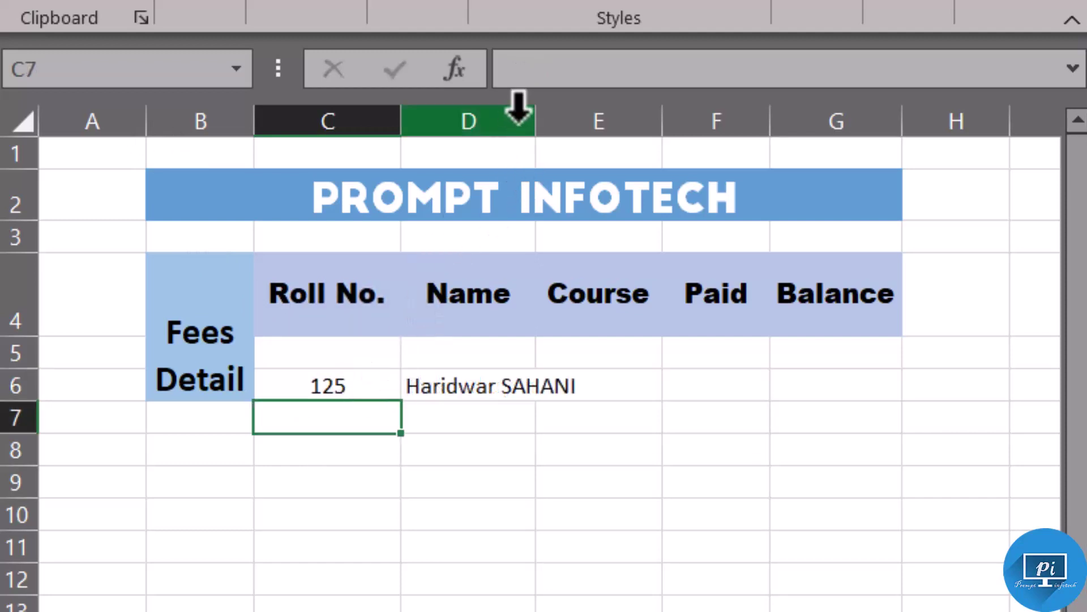
pyautogui.moveTo(535, 128); pyautogui.dragTo(580, 165)
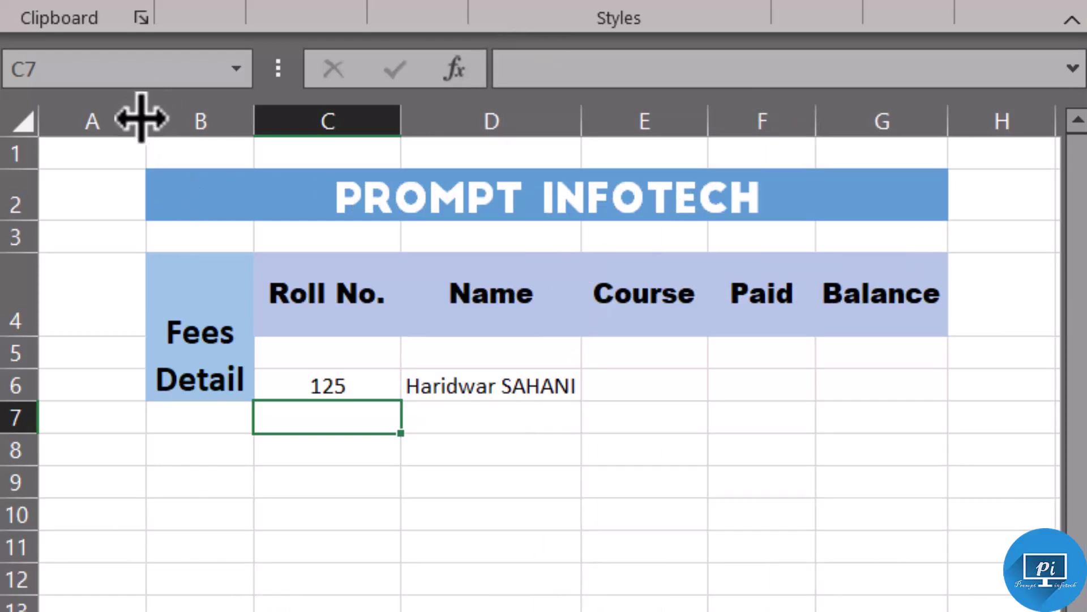
pyautogui.moveTo(148, 116); pyautogui.dragTo(80, 141)
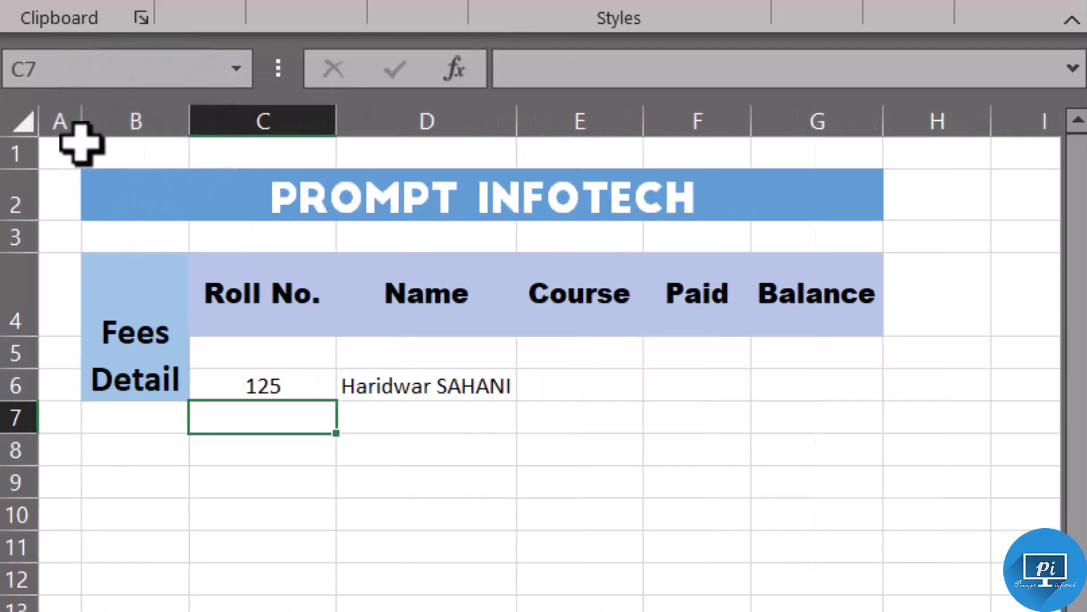
# Wrap the D6 formula as =IFERROR(INDEX(data,MATCH(C6,rollno,0),2),"") so missing roll numbers show blank
pyautogui.click(393, 419)
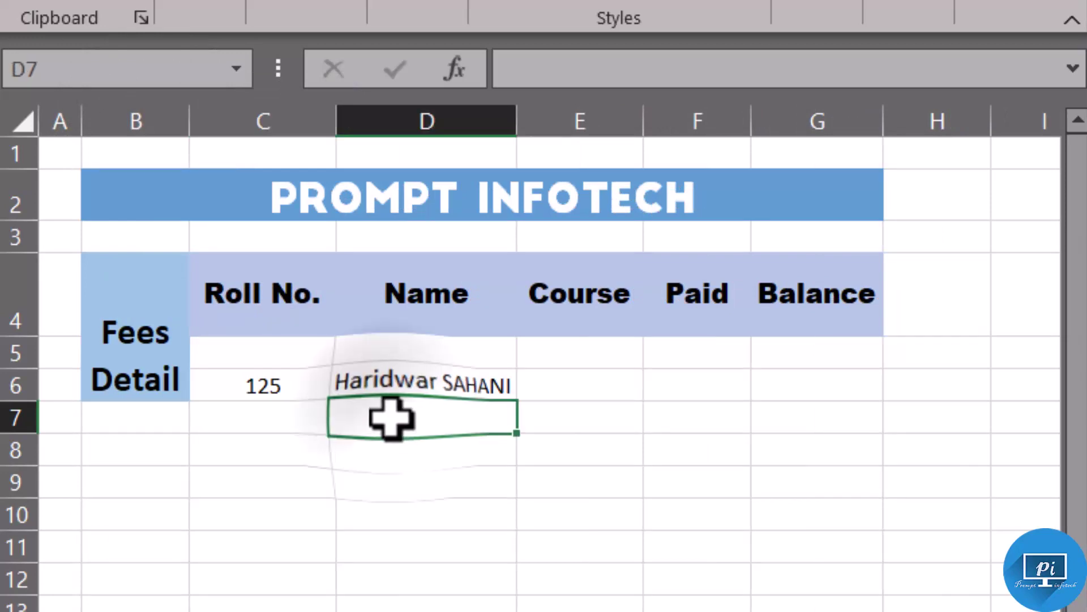
pyautogui.click(539, 395)
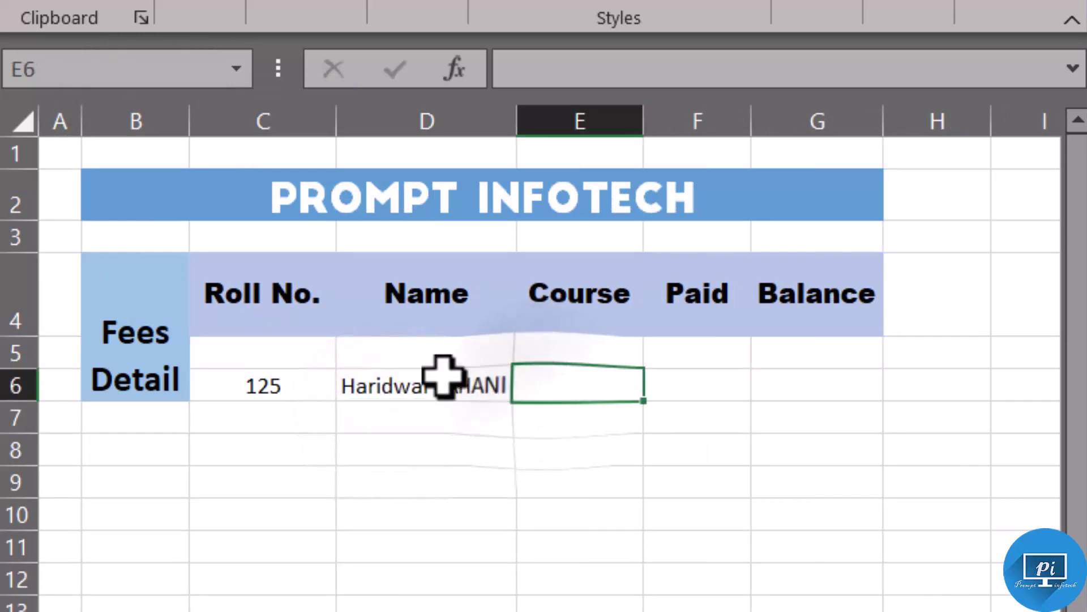
pyautogui.click(441, 375)
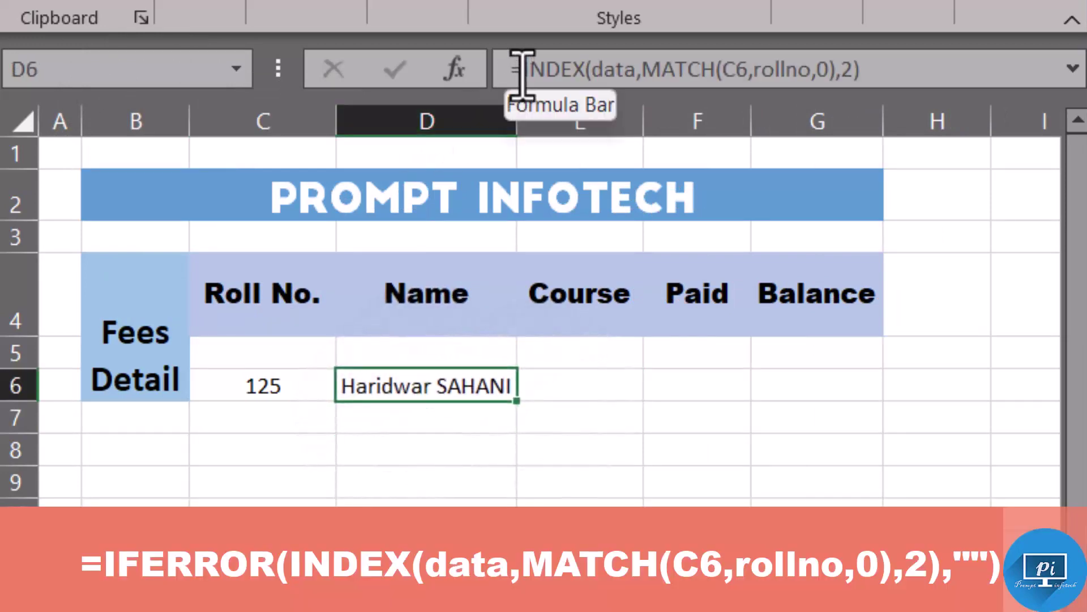
pyautogui.click(524, 70)
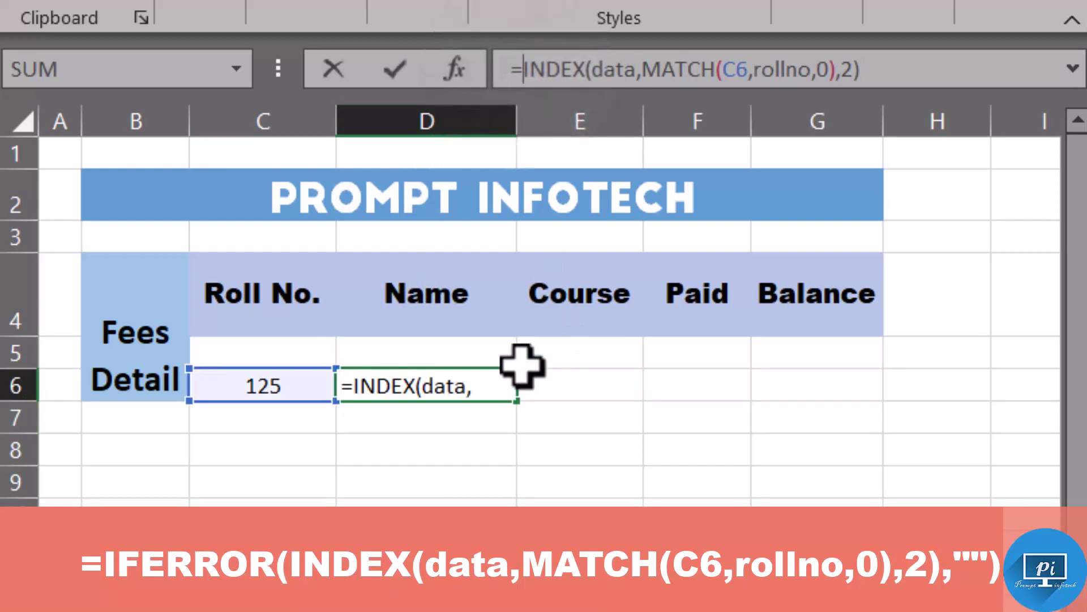
pyautogui.write('if')
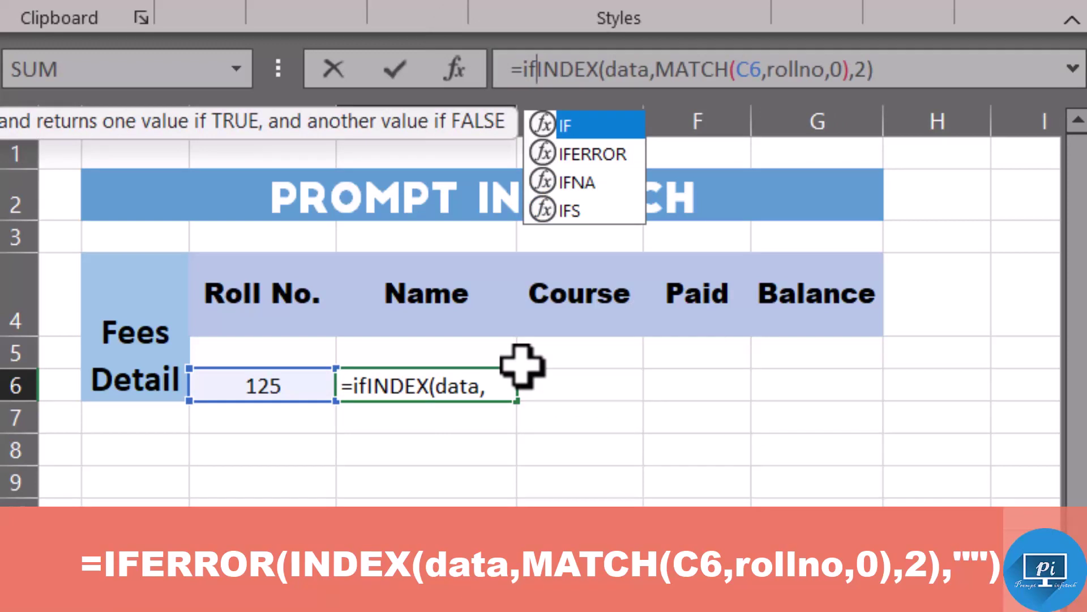
pyautogui.press('Down')
pyautogui.press('Tab')
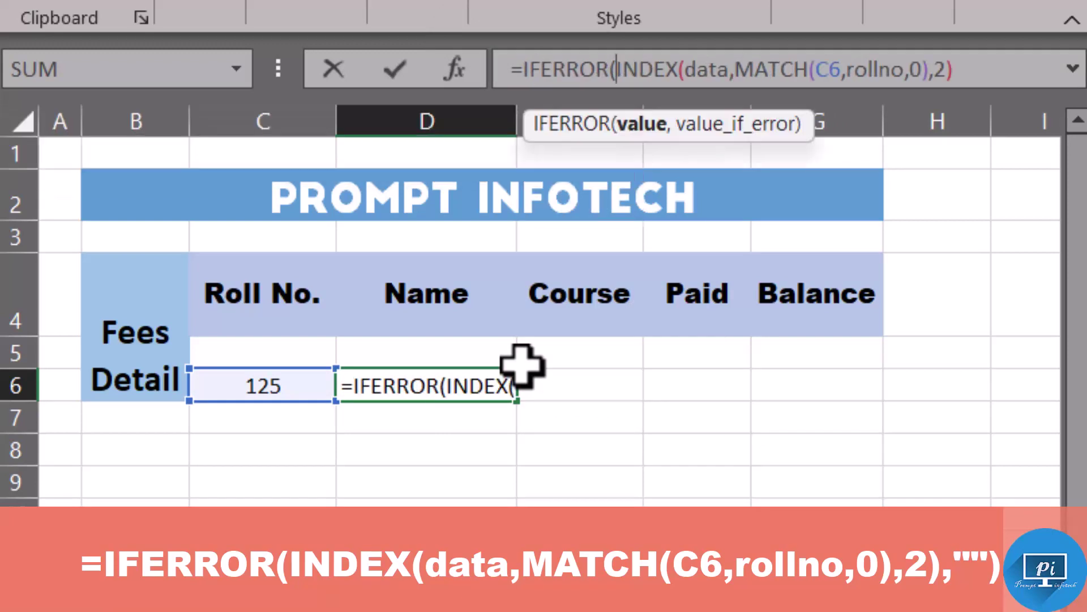
pyautogui.click(981, 70)
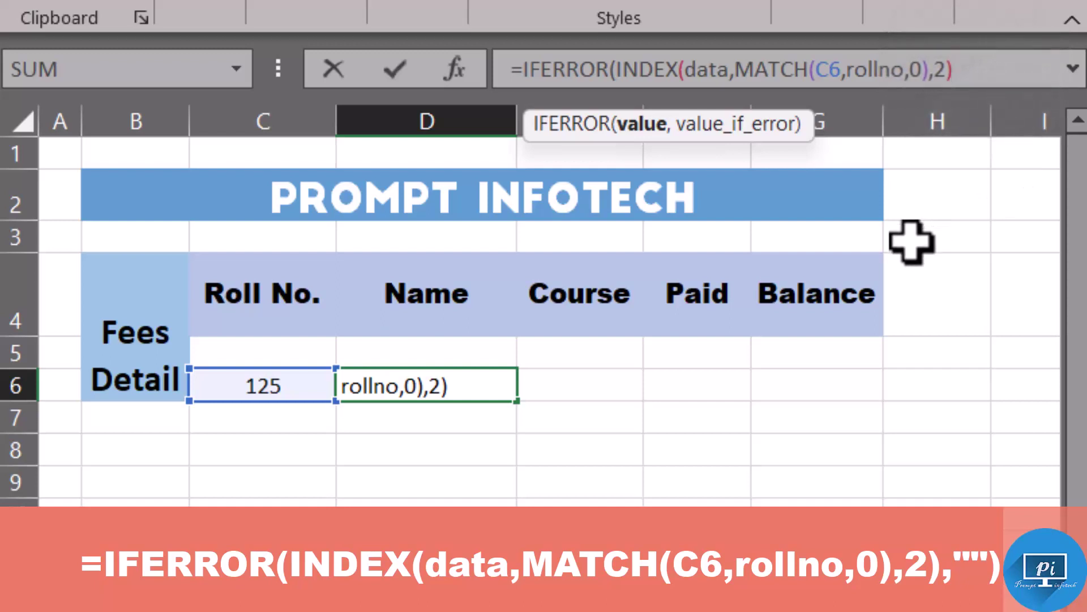
pyautogui.write(',0')
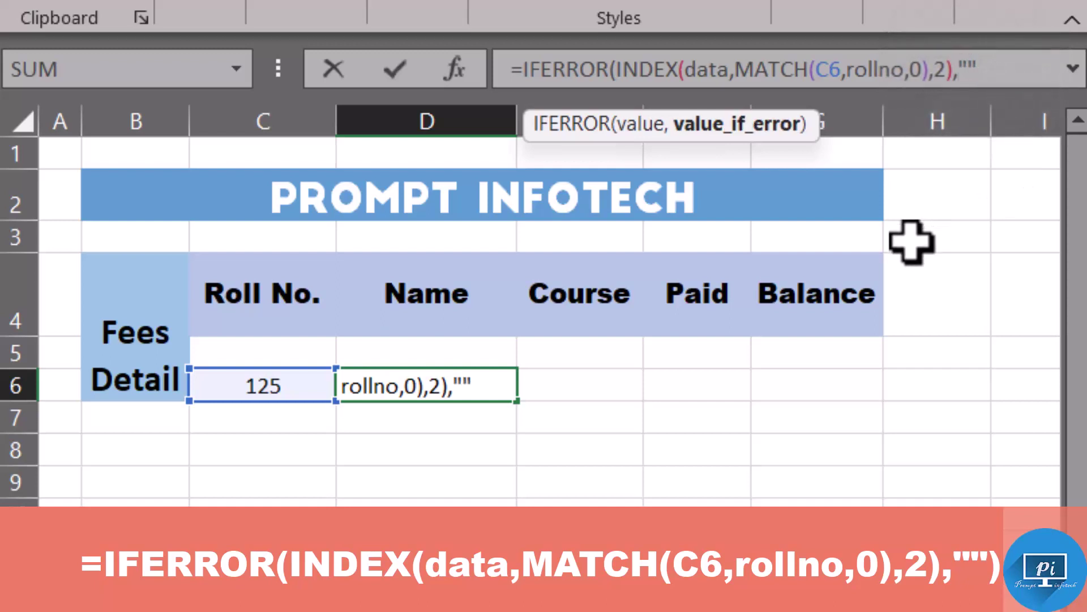
pyautogui.write(')')
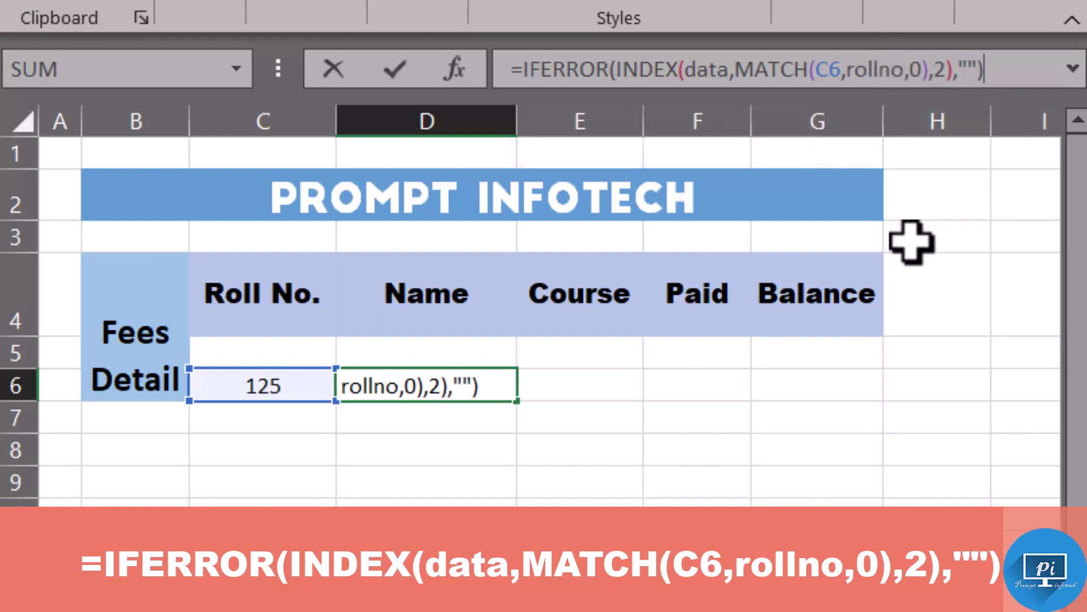
pyautogui.press('Return')
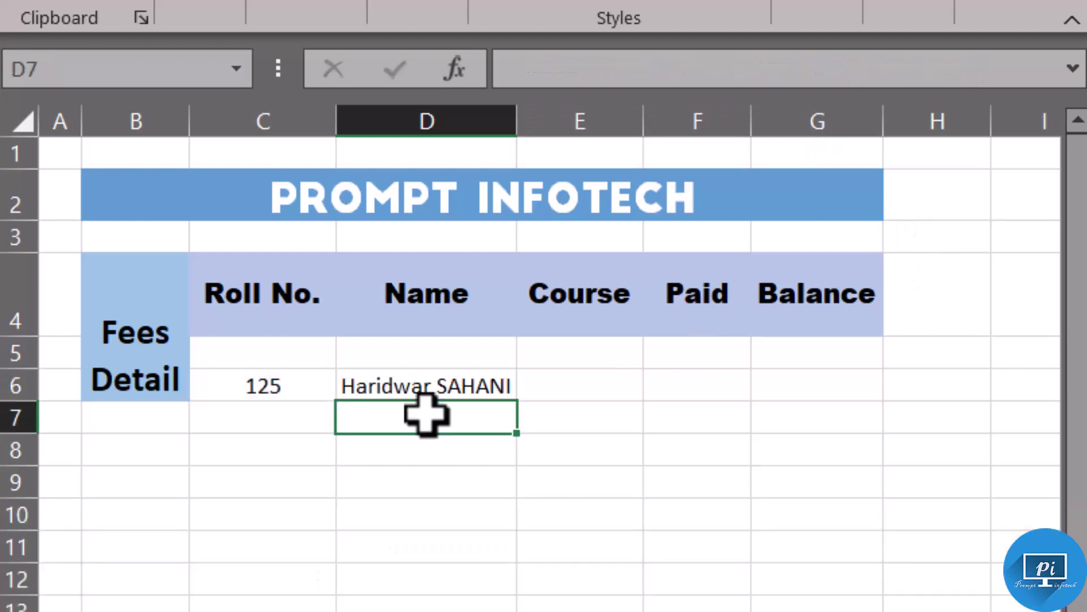
# Try roll numbers 525 (blank name), 130 and 103 in C6, then select the Course cell E6
pyautogui.click(284, 386)
pyautogui.write('5')
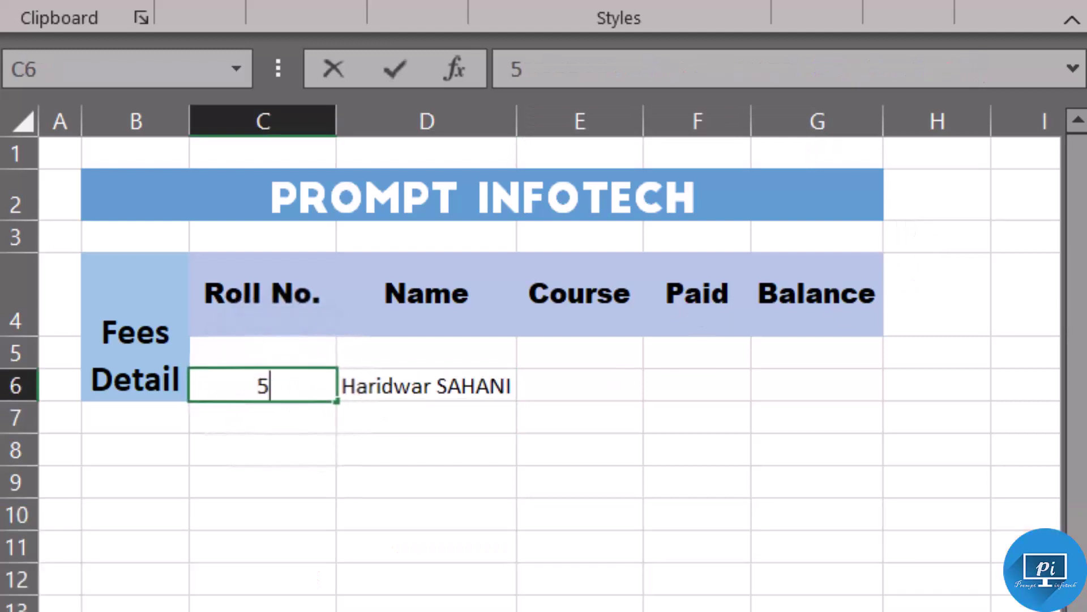
pyautogui.write('25')
pyautogui.press('Return')
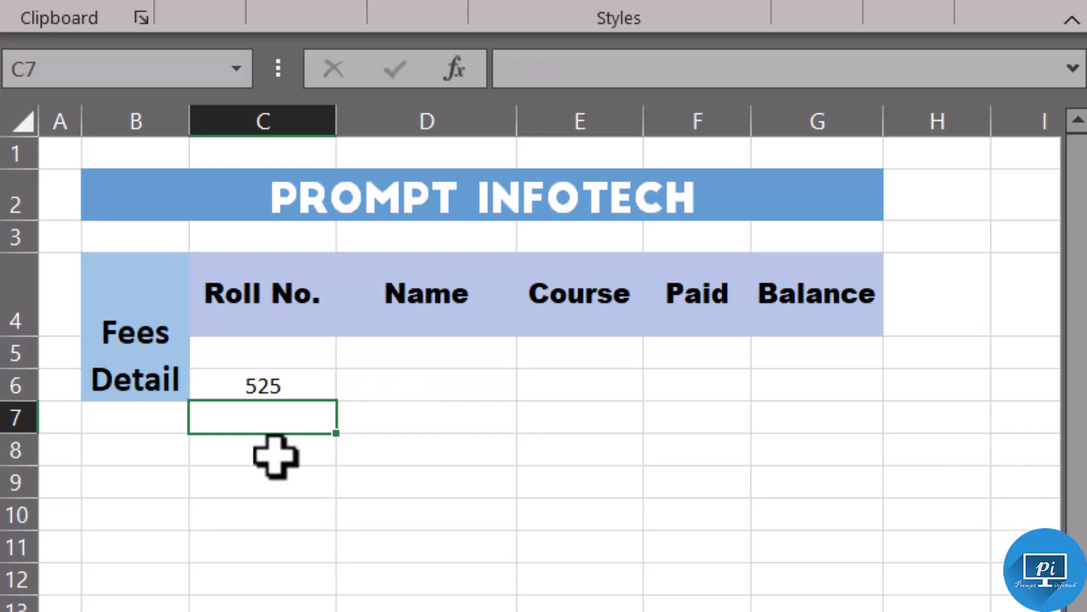
pyautogui.click(255, 391)
pyautogui.write('130')
pyautogui.press('Return')
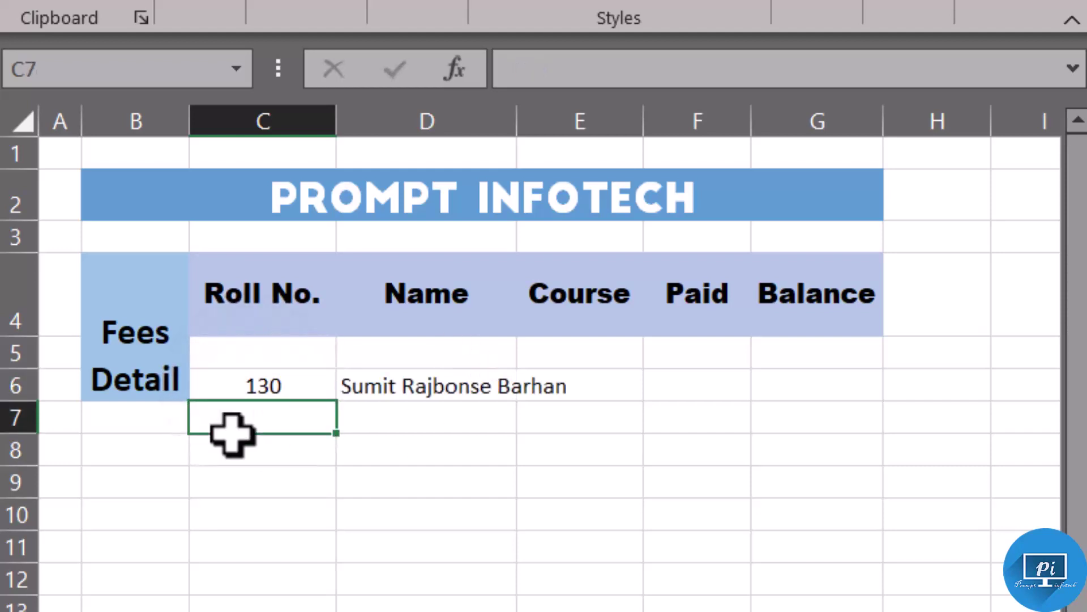
pyautogui.click(272, 385)
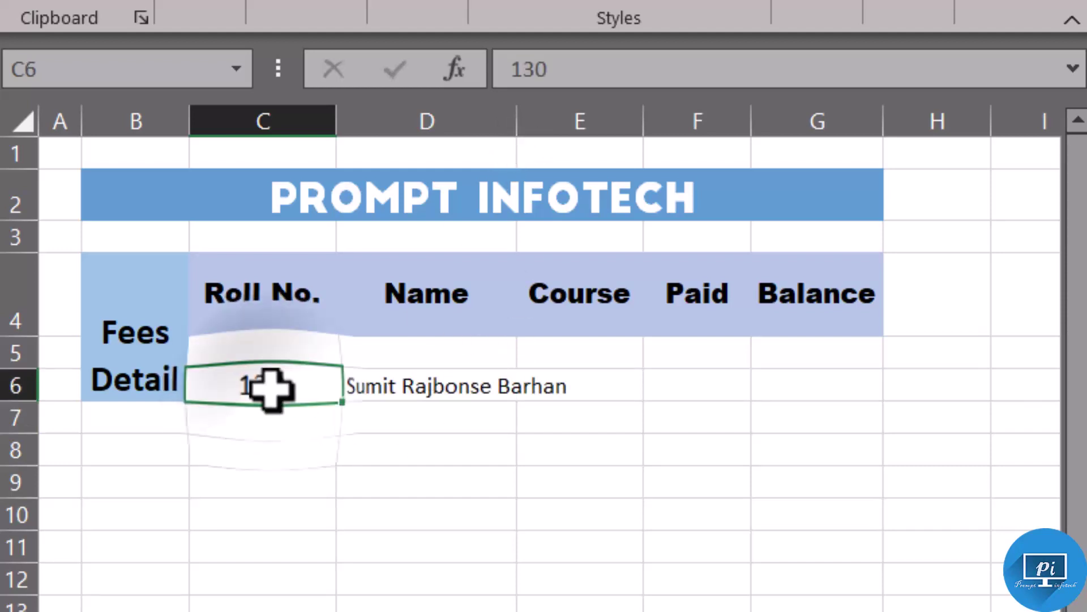
pyautogui.write('103')
pyautogui.press('Return')
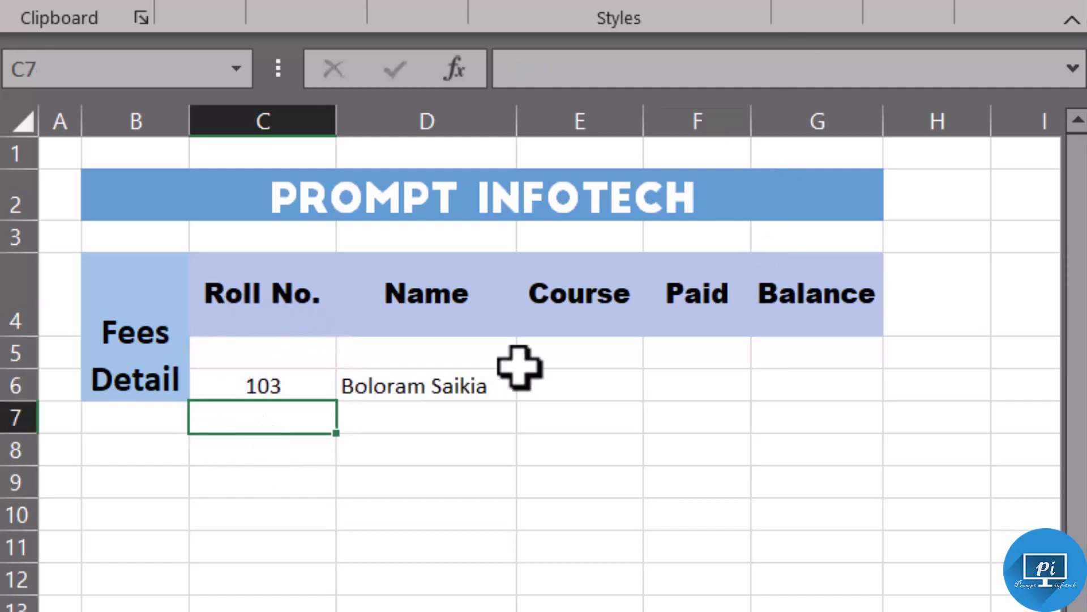
pyautogui.click(570, 386)
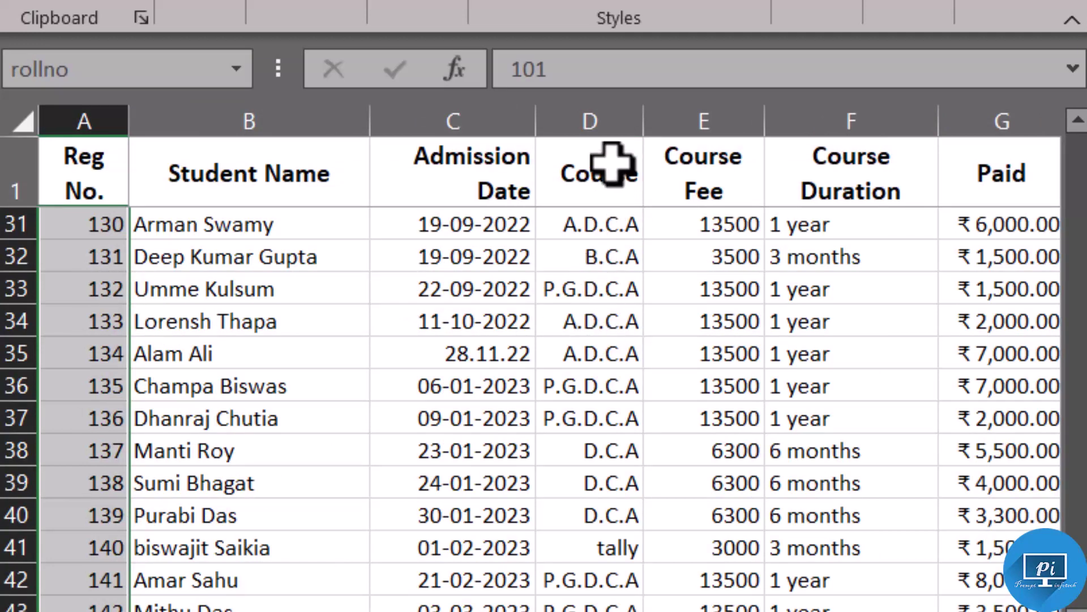
pyautogui.click(612, 121)
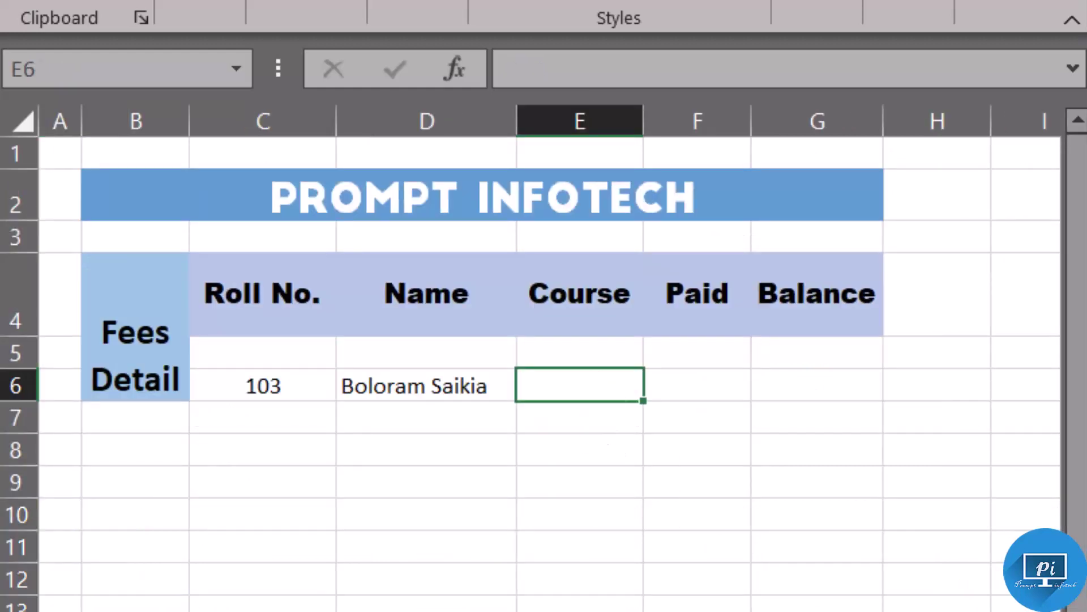
# Enter =IFERROR(VLOOKUP(C6,data,4,0),"") in E6 so it shows B.C.A for roll 103
pyautogui.write('=')
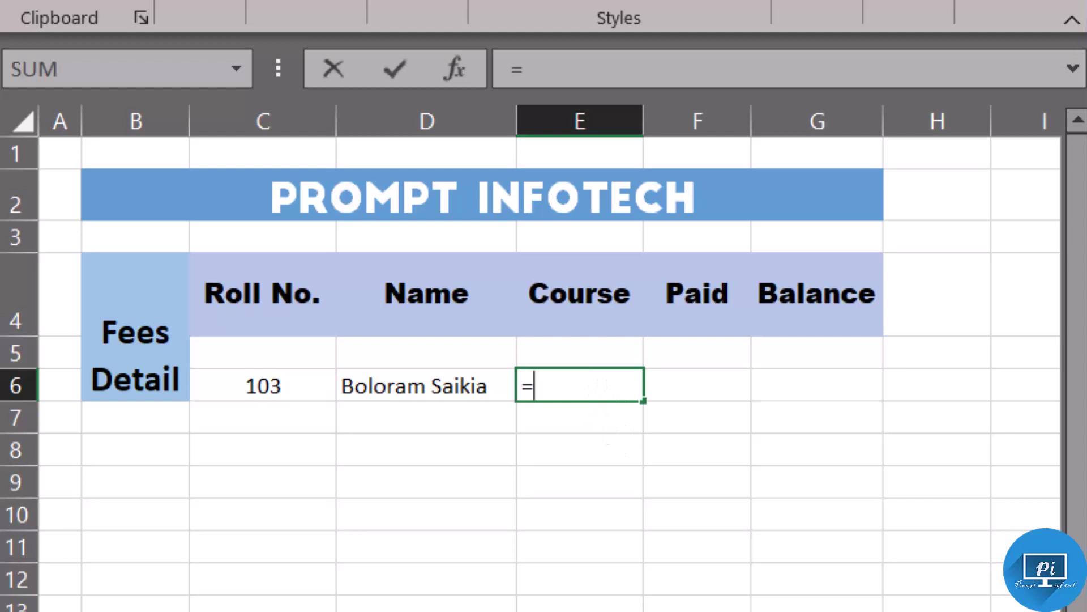
pyautogui.write('if')
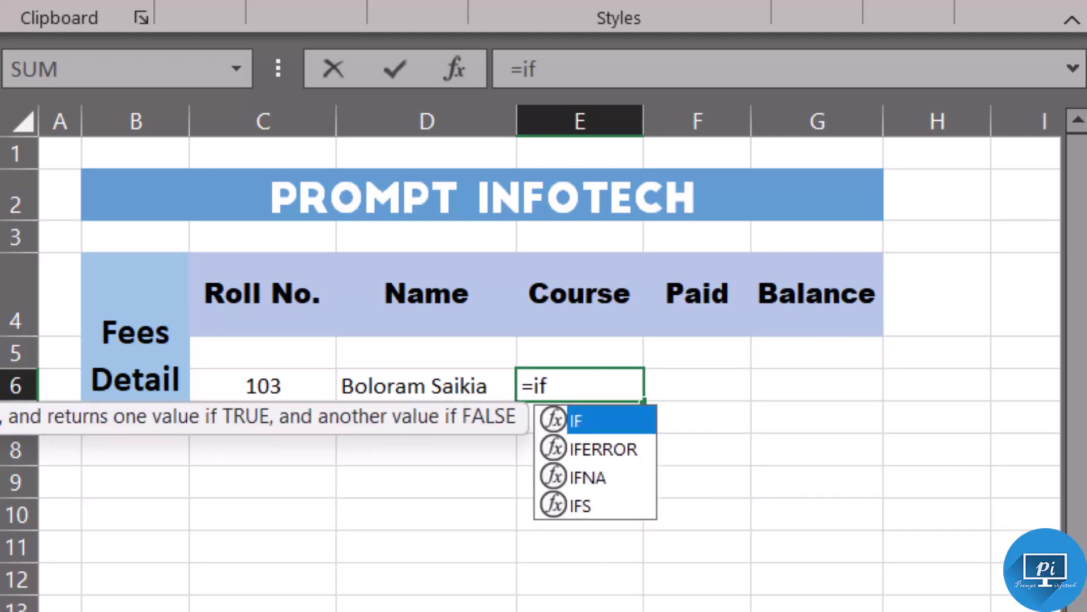
pyautogui.press('Down')
pyautogui.press('Tab')
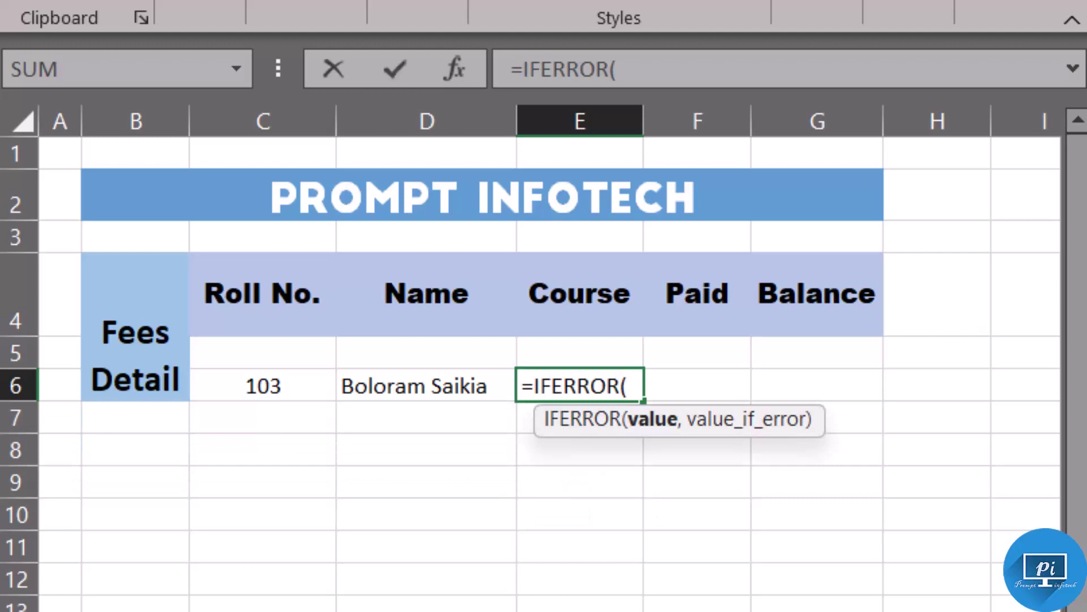
pyautogui.write('vl')
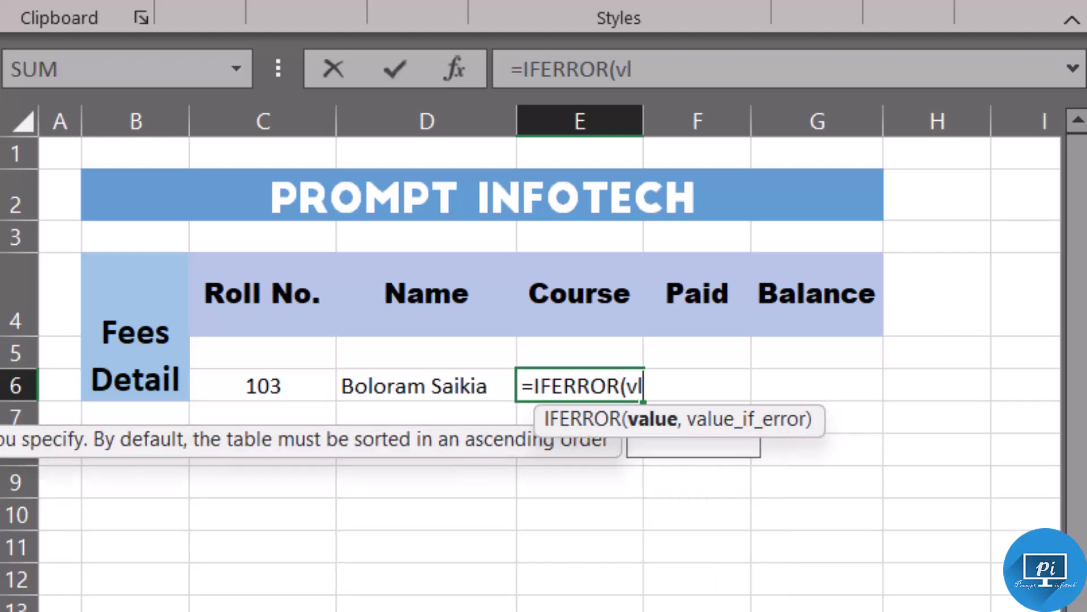
pyautogui.write('o')
pyautogui.press('Tab')
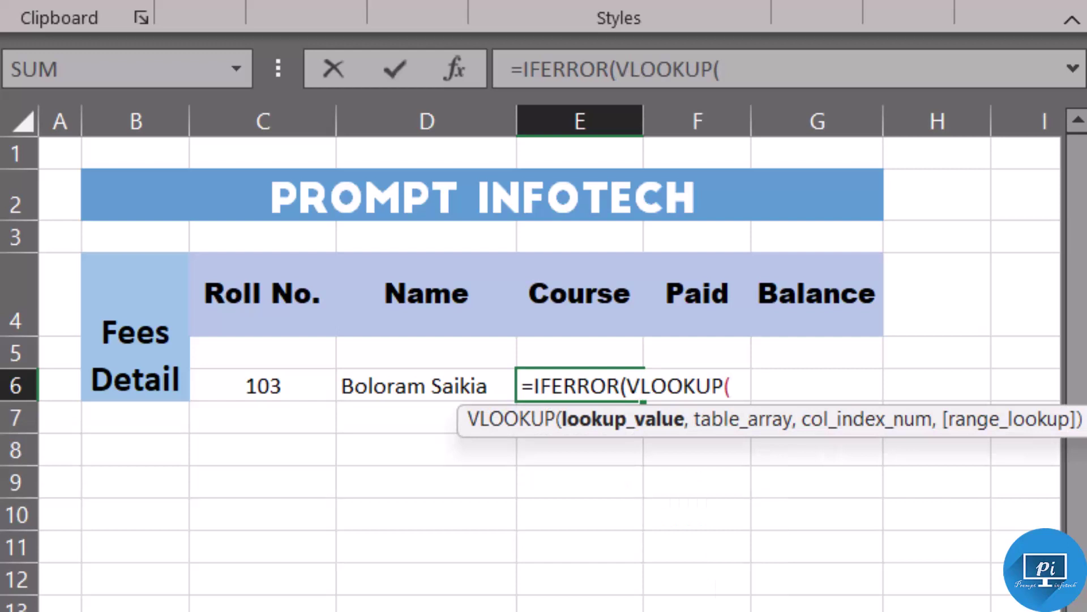
pyautogui.click(276, 381)
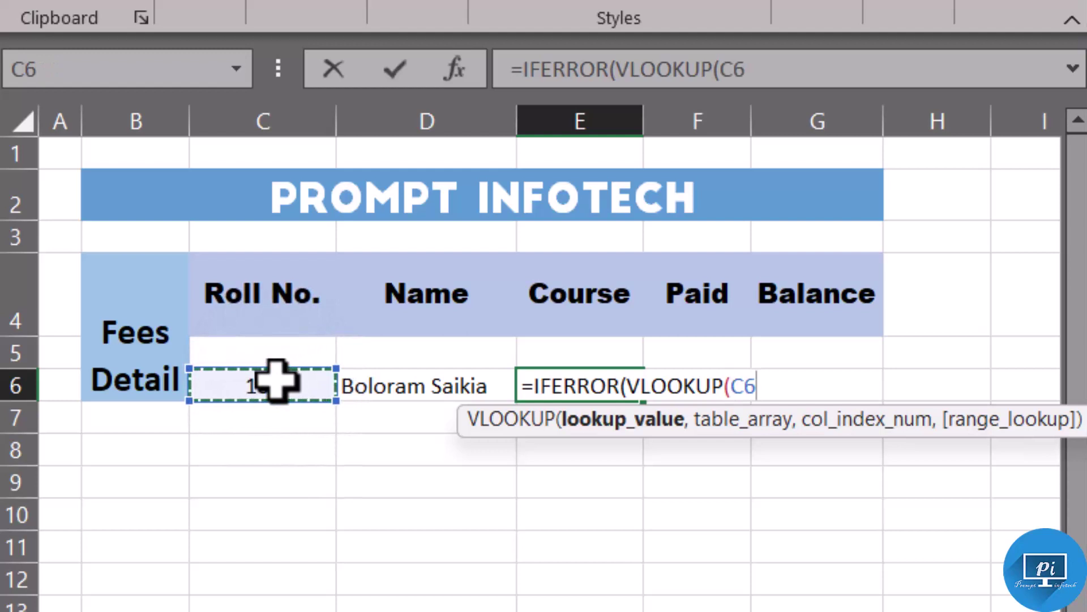
pyautogui.write(',')
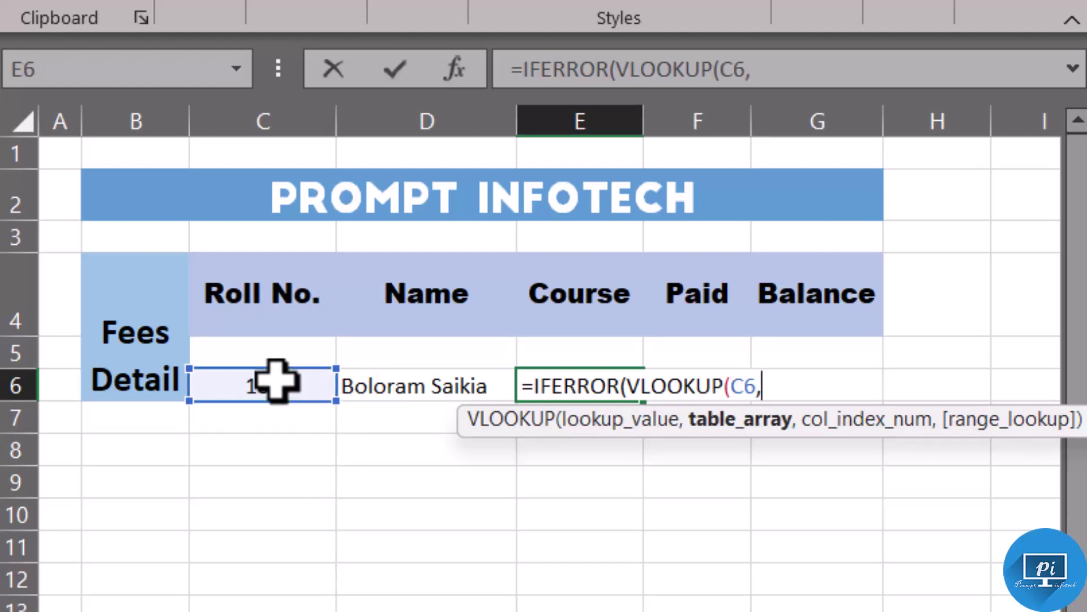
pyautogui.write('data')
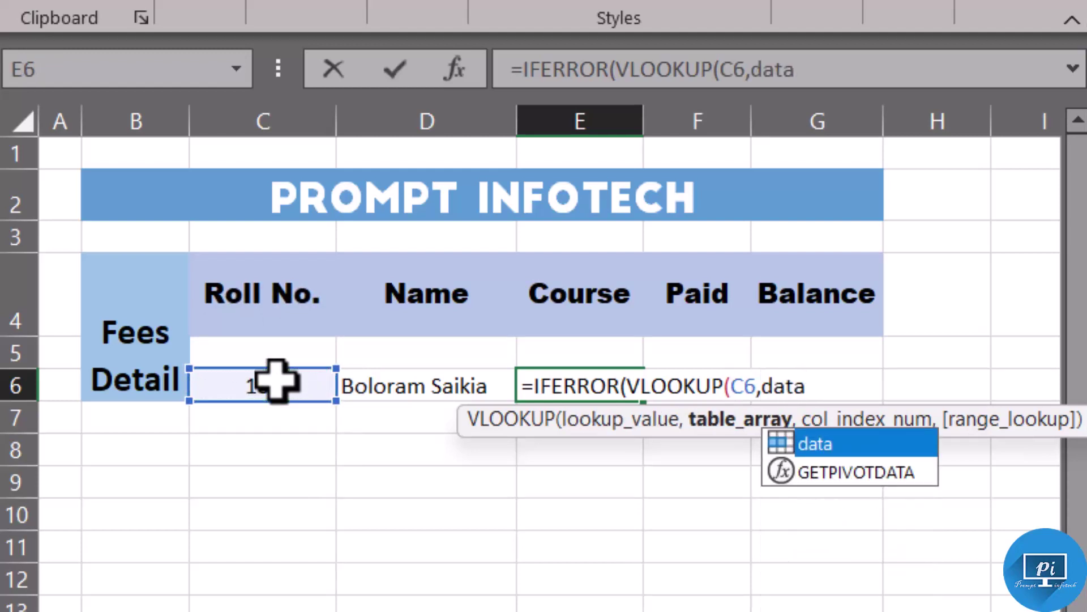
pyautogui.press('Tab')
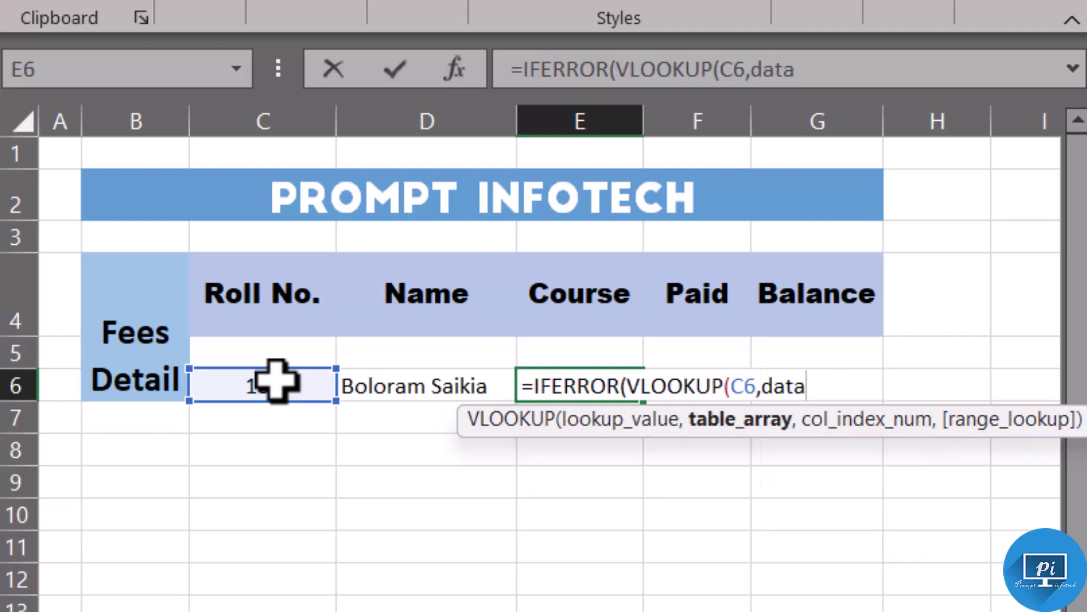
pyautogui.write(',')
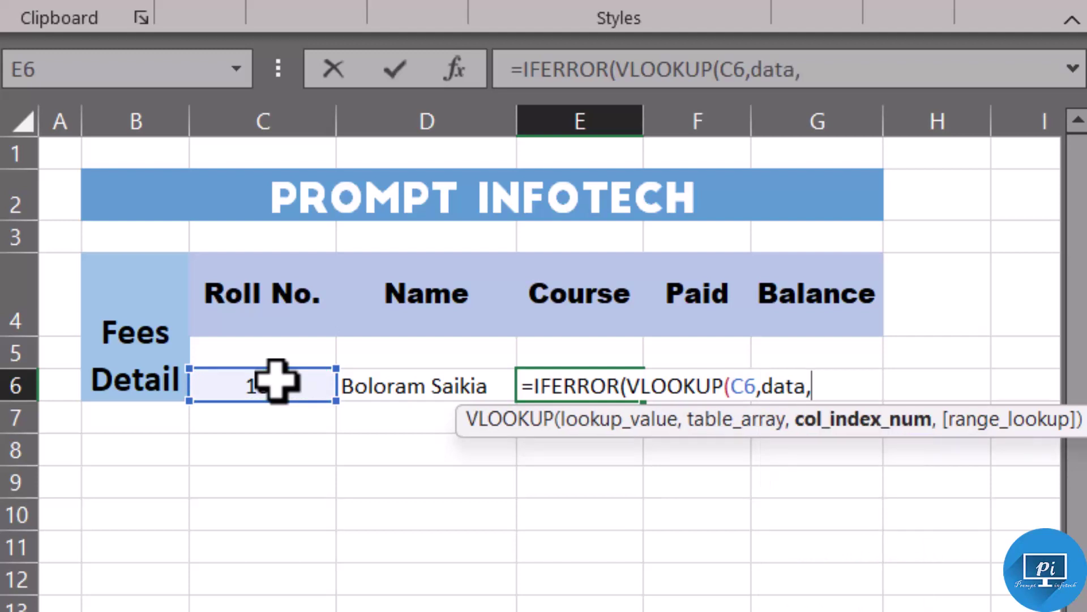
pyautogui.write('4')
pyautogui.write(',0')
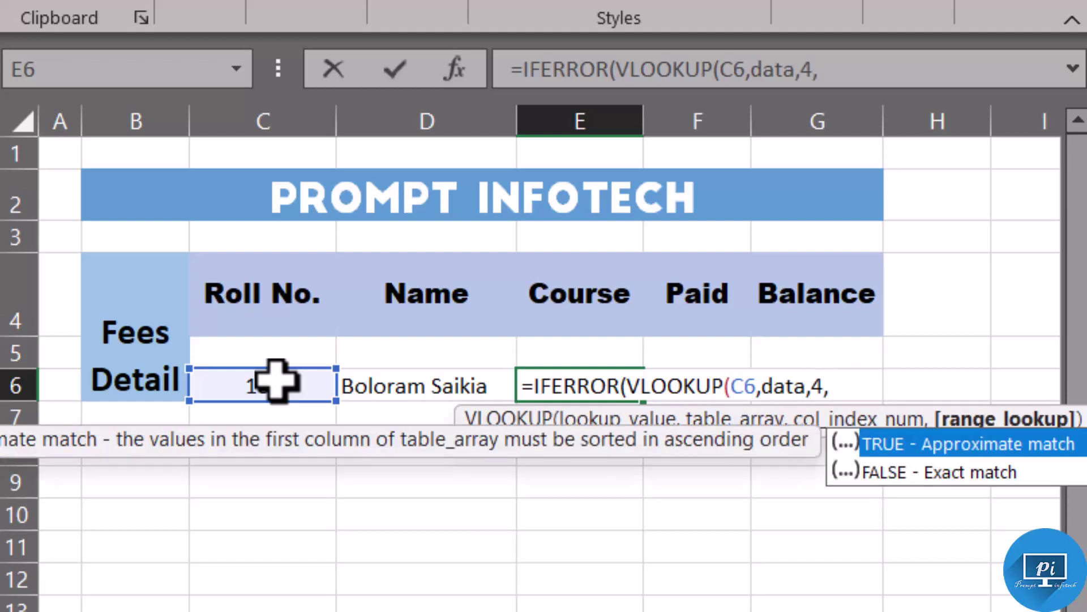
pyautogui.write(')')
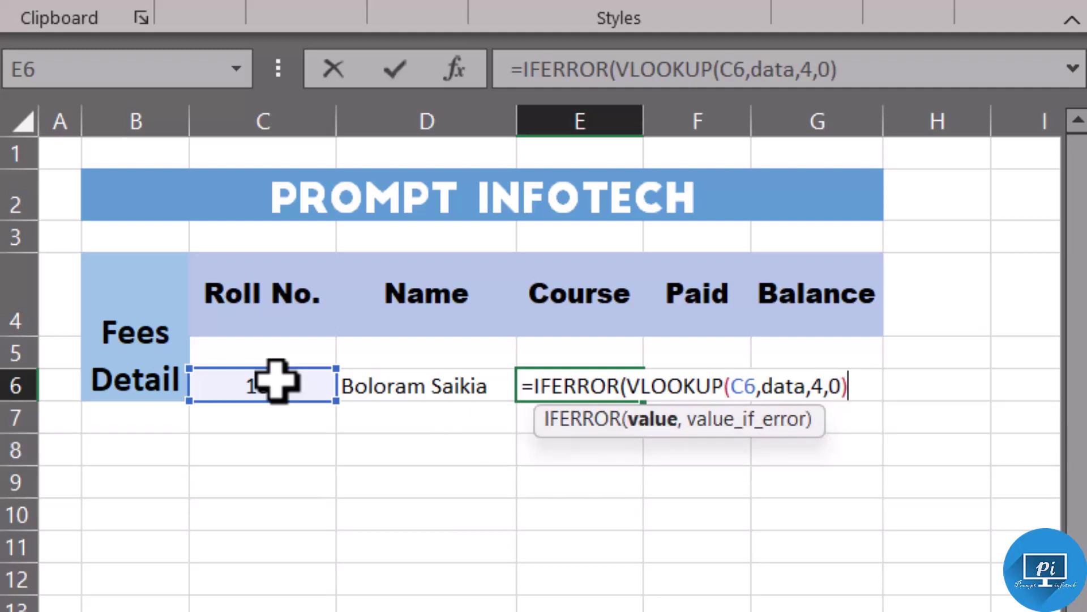
pyautogui.write(',')
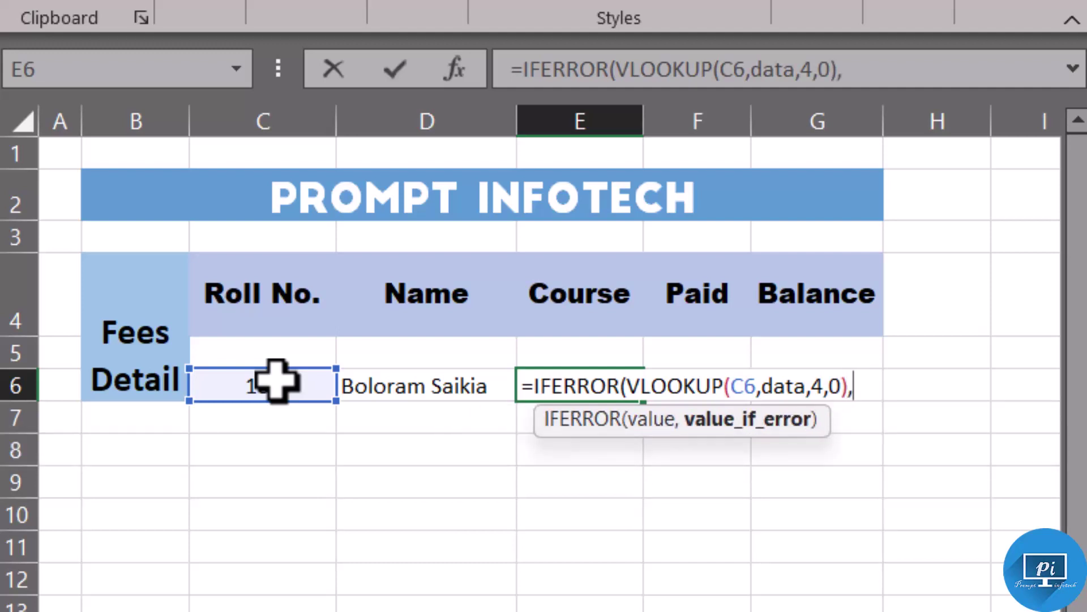
pyautogui.write('"")')
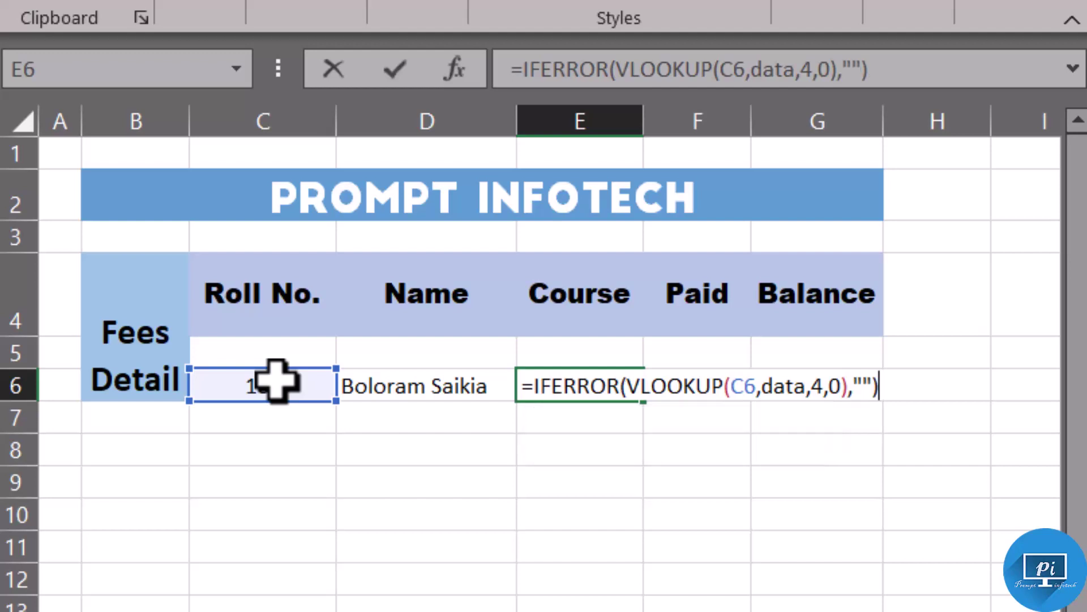
pyautogui.press('Return')
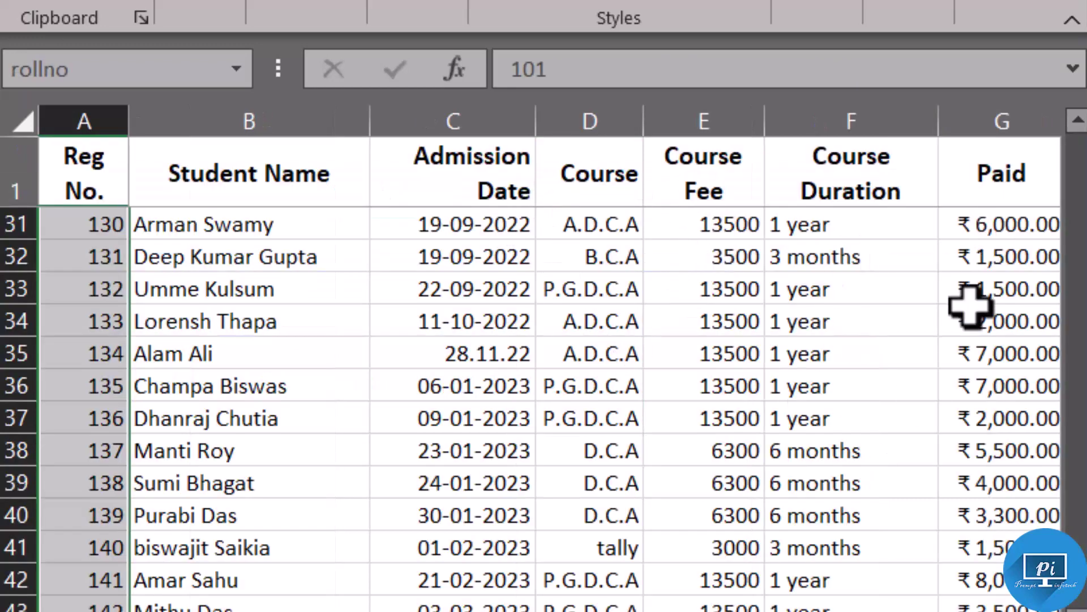
pyautogui.hscroll(2, 566, 396)
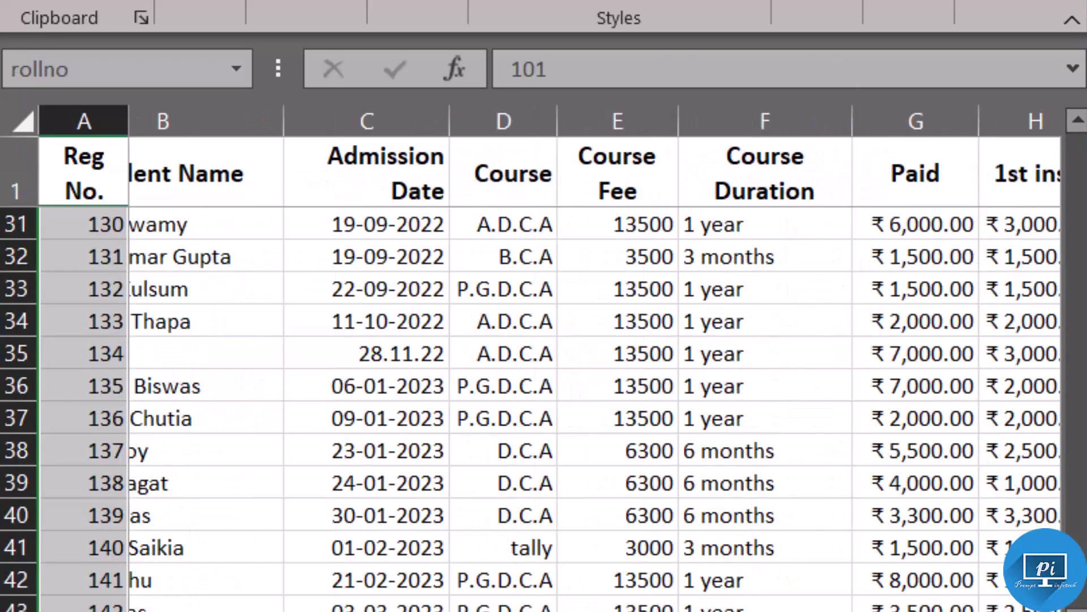
pyautogui.hscroll(2, 638, 480)
pyautogui.hscroll(1, 638, 479)
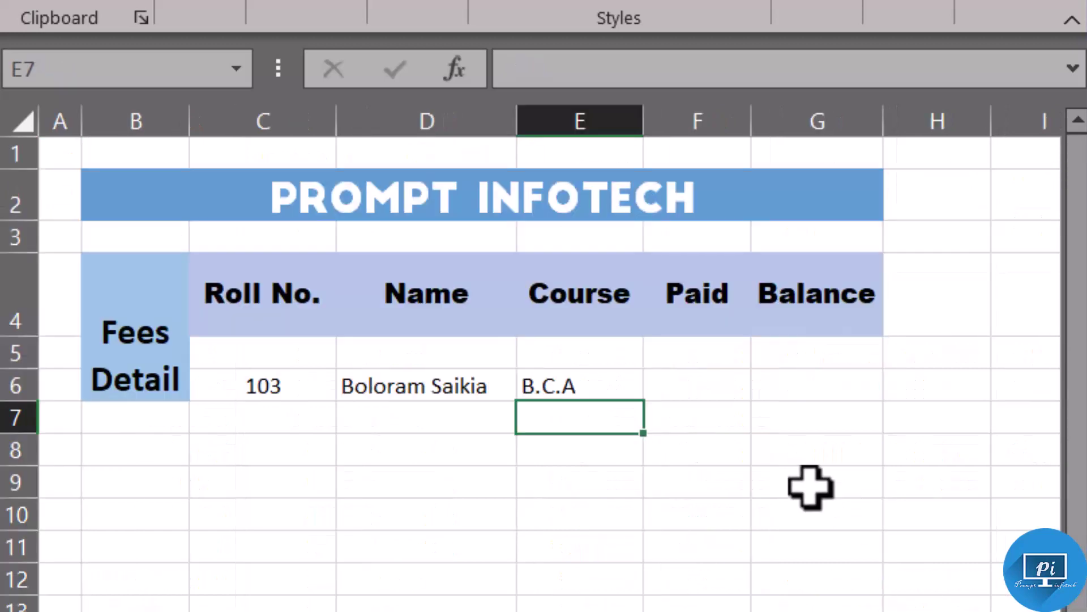
pyautogui.click(677, 393)
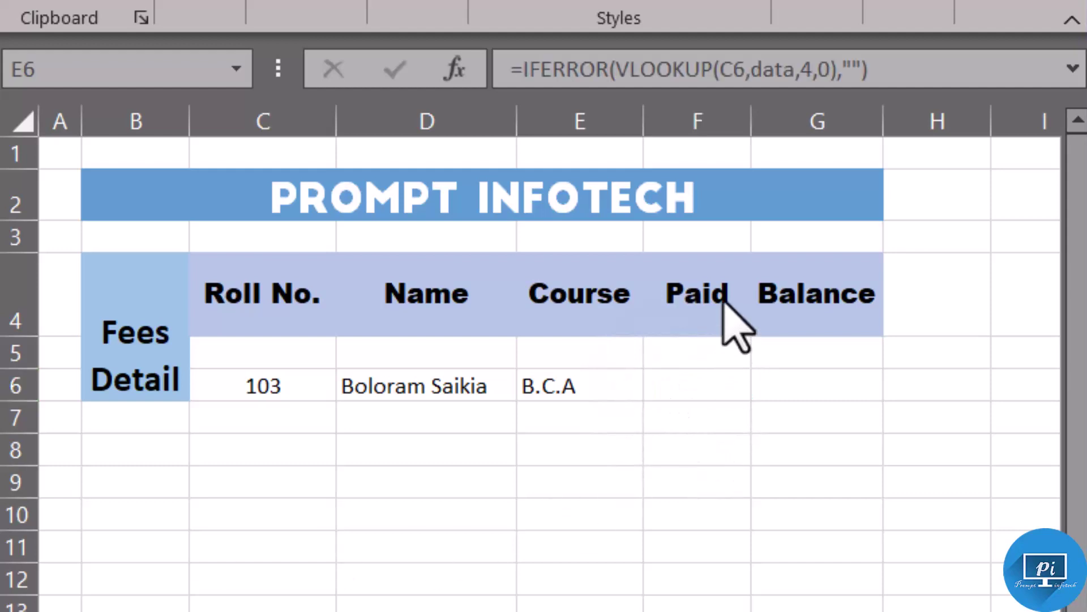
# Insert a new column before Paid and give it the heading 'Course fees' in F4
pyautogui.rightClick(698, 113)
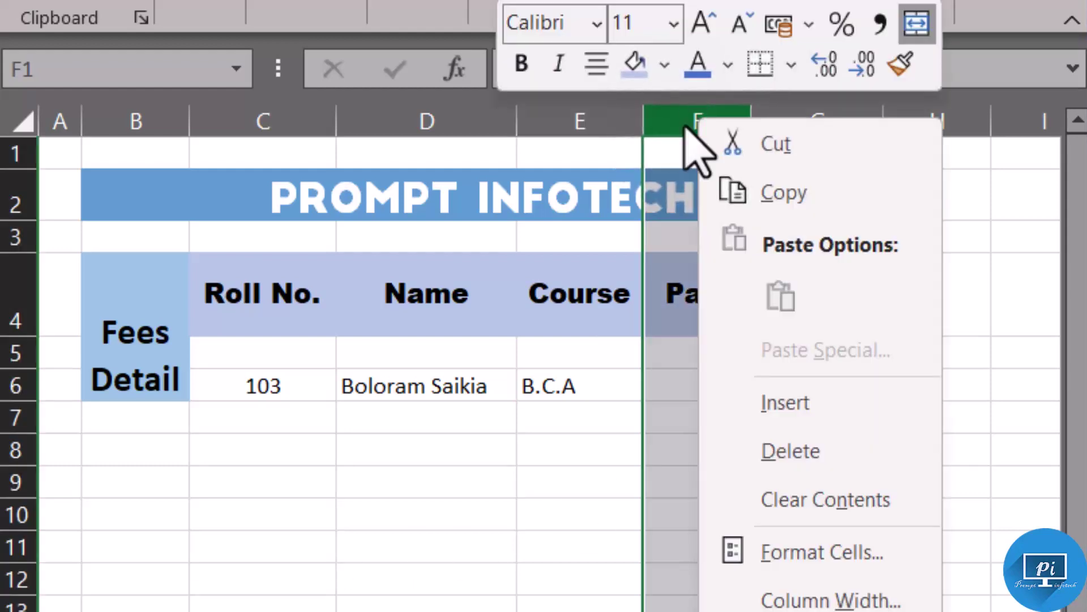
pyautogui.click(777, 403)
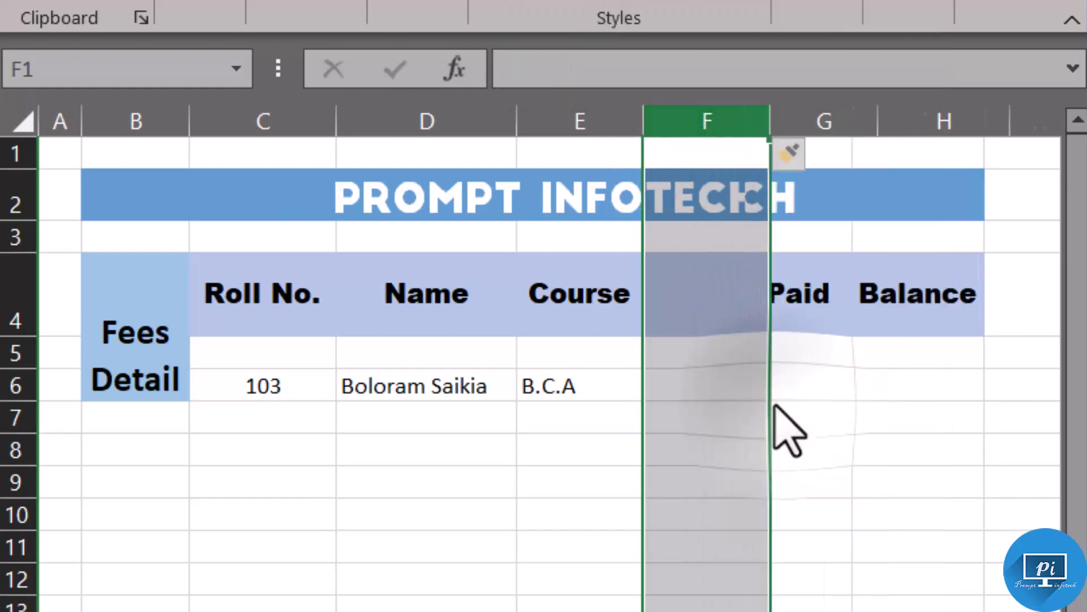
pyautogui.click(705, 376)
pyautogui.click(705, 293)
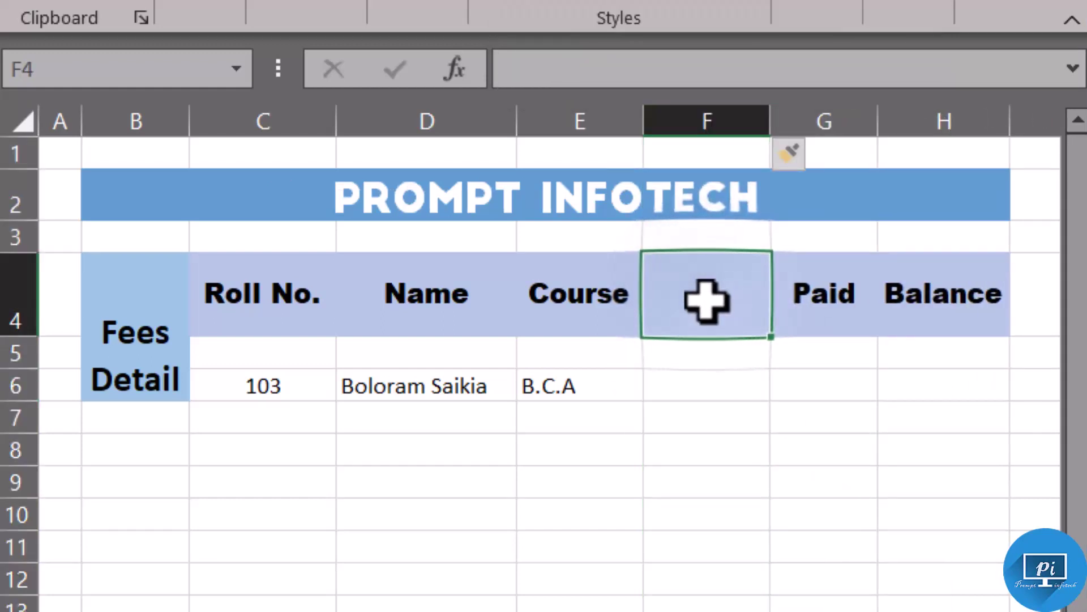
pyautogui.write('Cour')
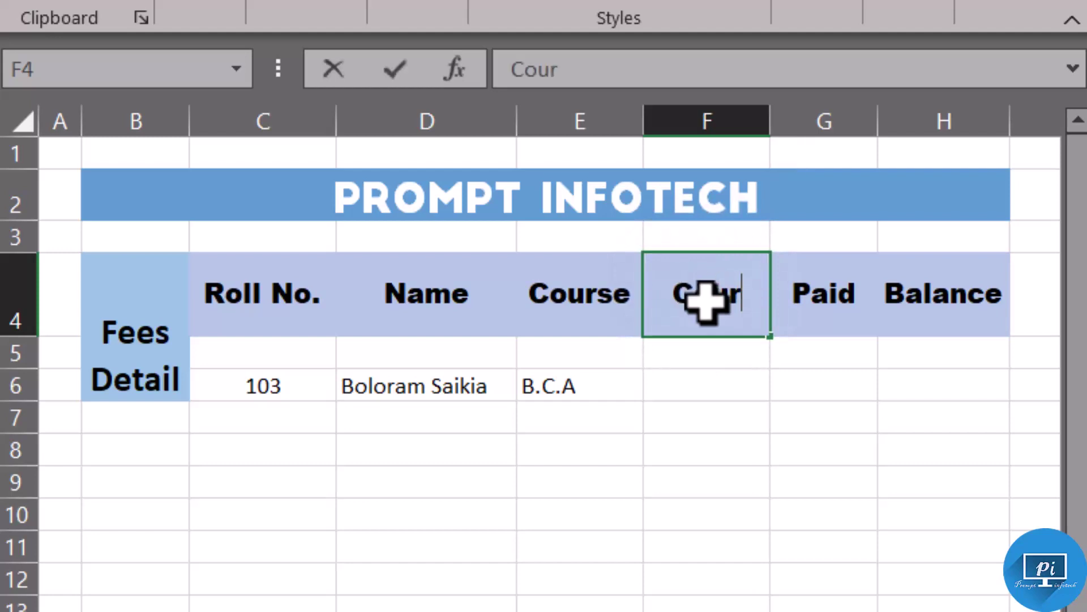
pyautogui.write('se')
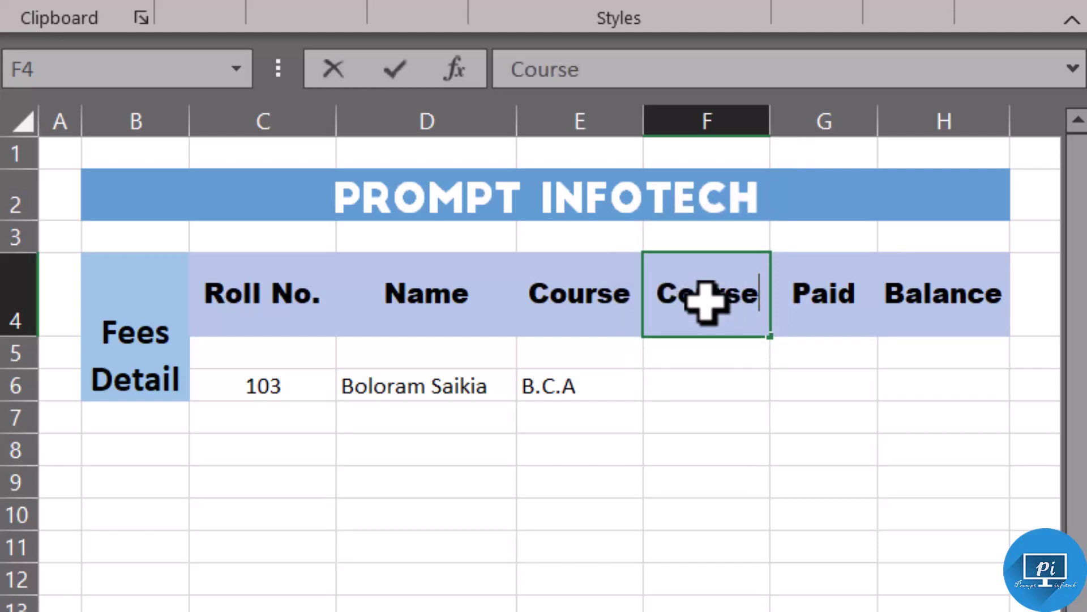
pyautogui.write(' fees')
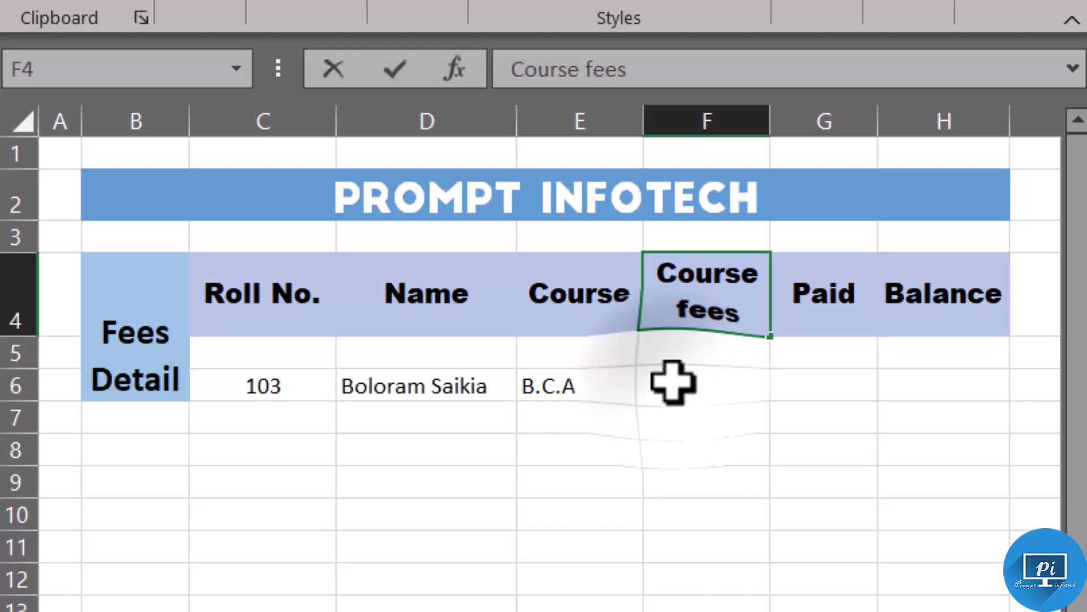
pyautogui.click(673, 382)
# Enter =IFERROR(VLOOKUP(C6,data,5,0),"") in F6, returning course fees of 5000 for roll 103
pyautogui.write('=')
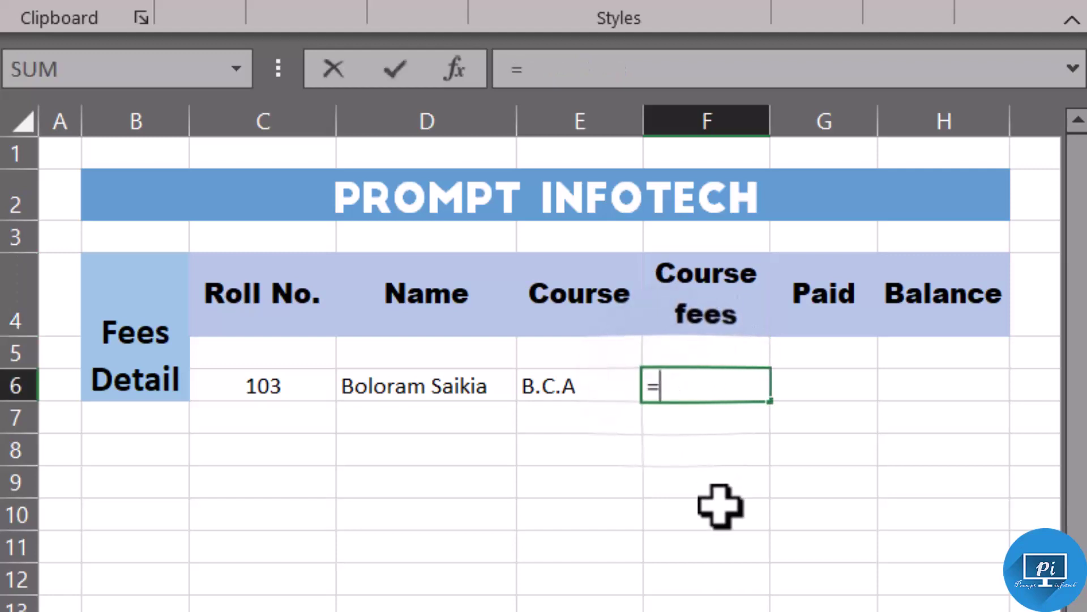
pyautogui.write('if')
pyautogui.press('Down')
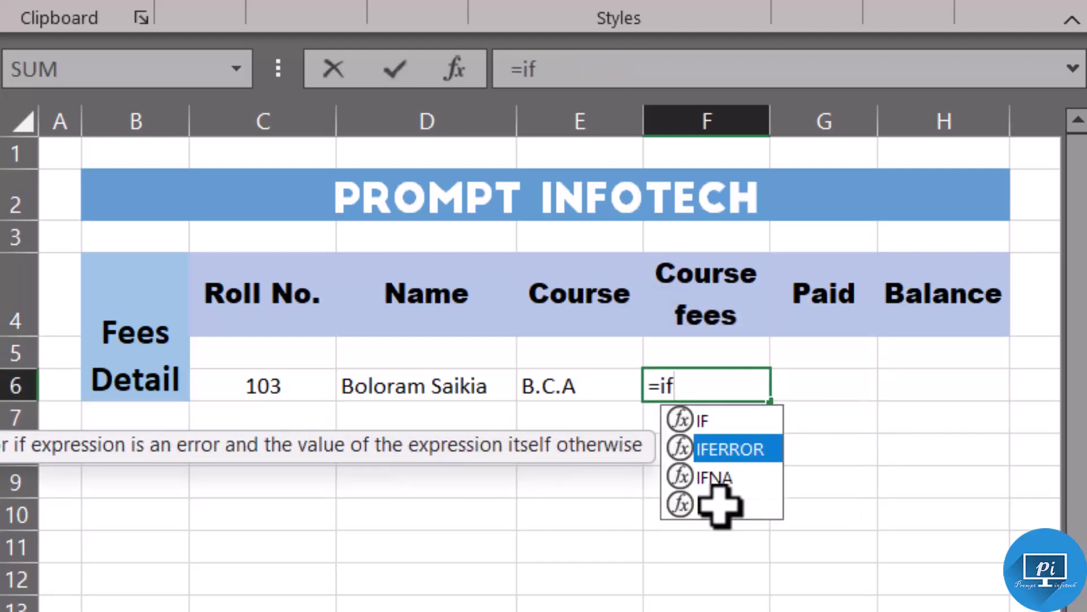
pyautogui.press('Tab')
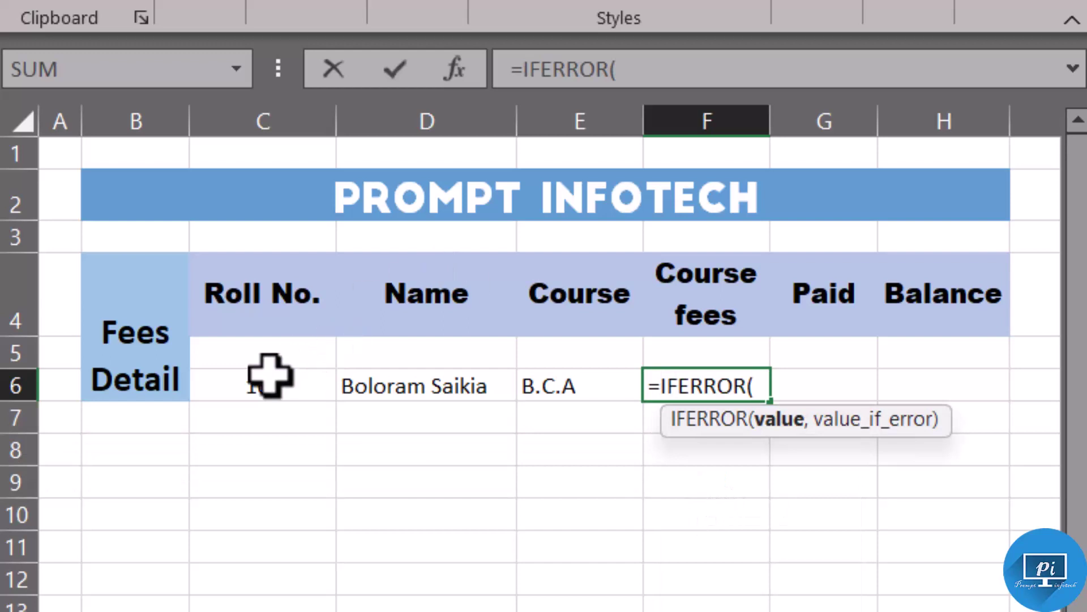
pyautogui.write('vlo')
pyautogui.press('Tab')
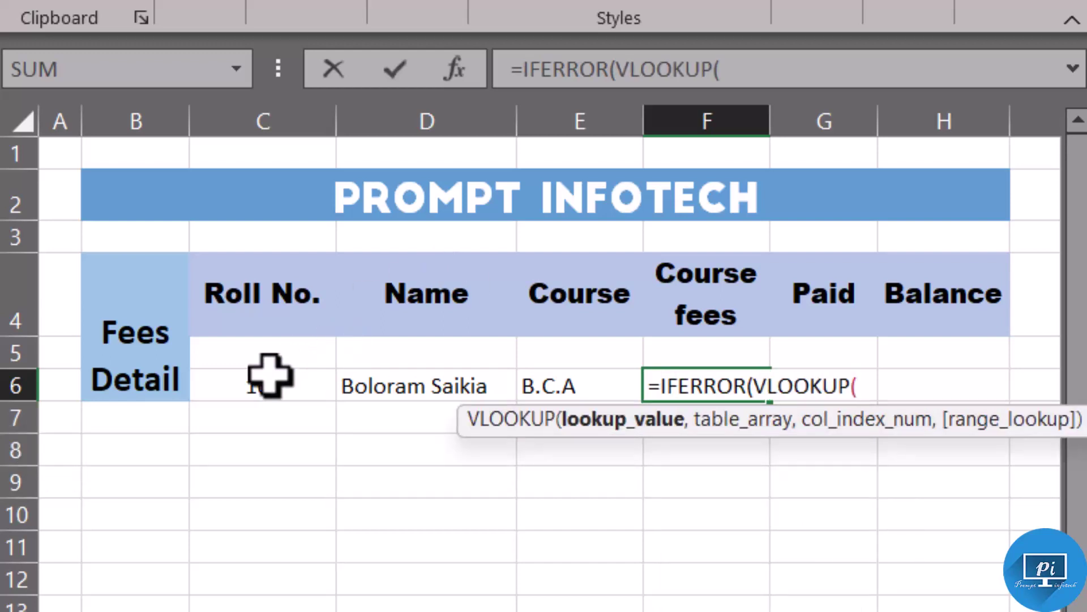
pyautogui.click(244, 379)
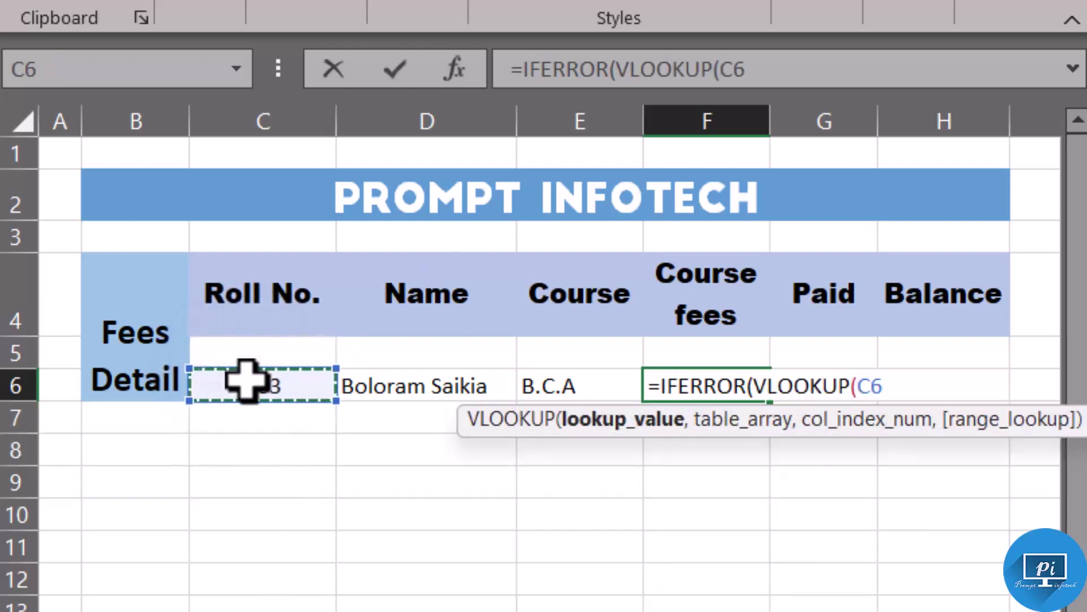
pyautogui.write(',data')
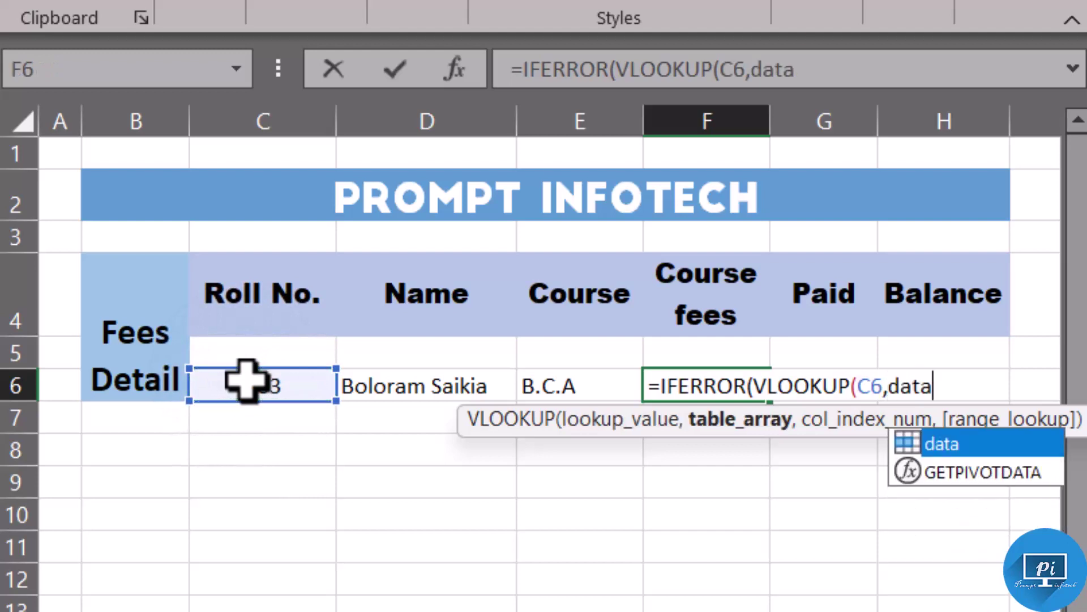
pyautogui.write(',5')
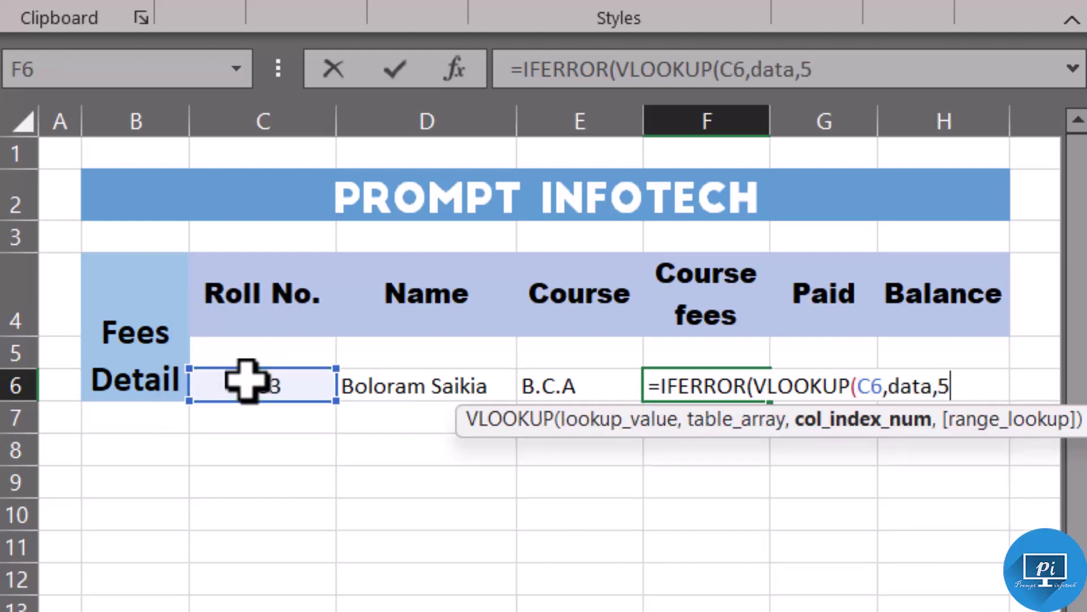
pyautogui.write(',0')
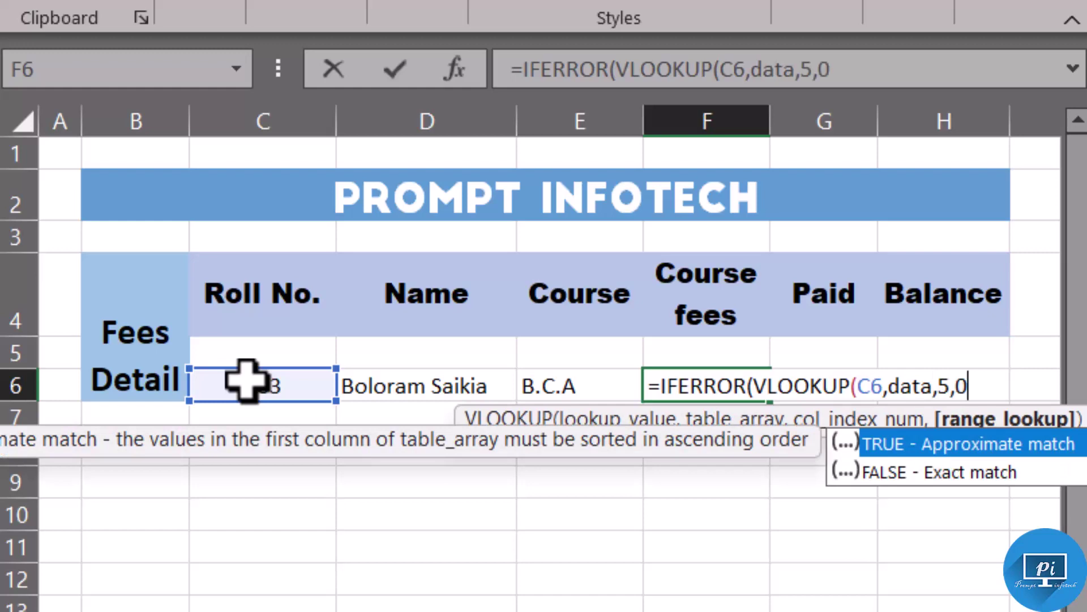
pyautogui.write('),')
pyautogui.write(')')
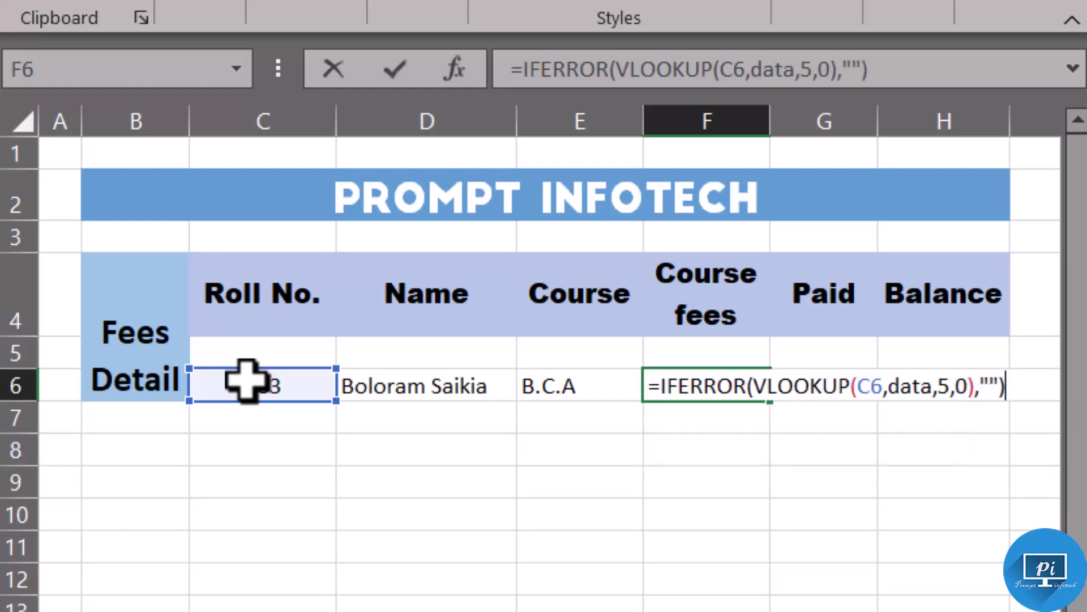
pyautogui.press('Return')
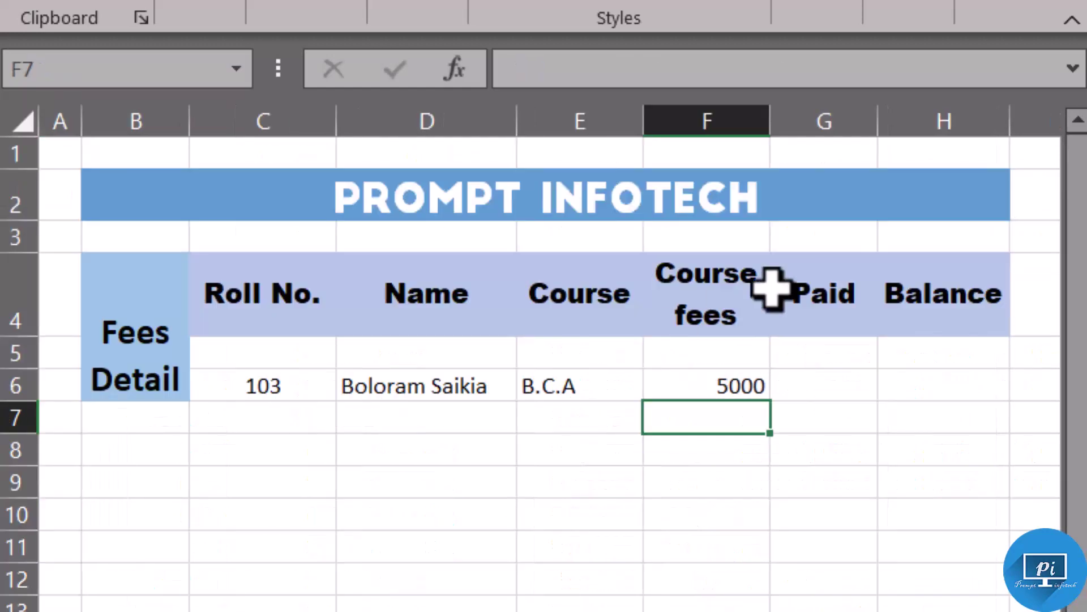
pyautogui.click(776, 374)
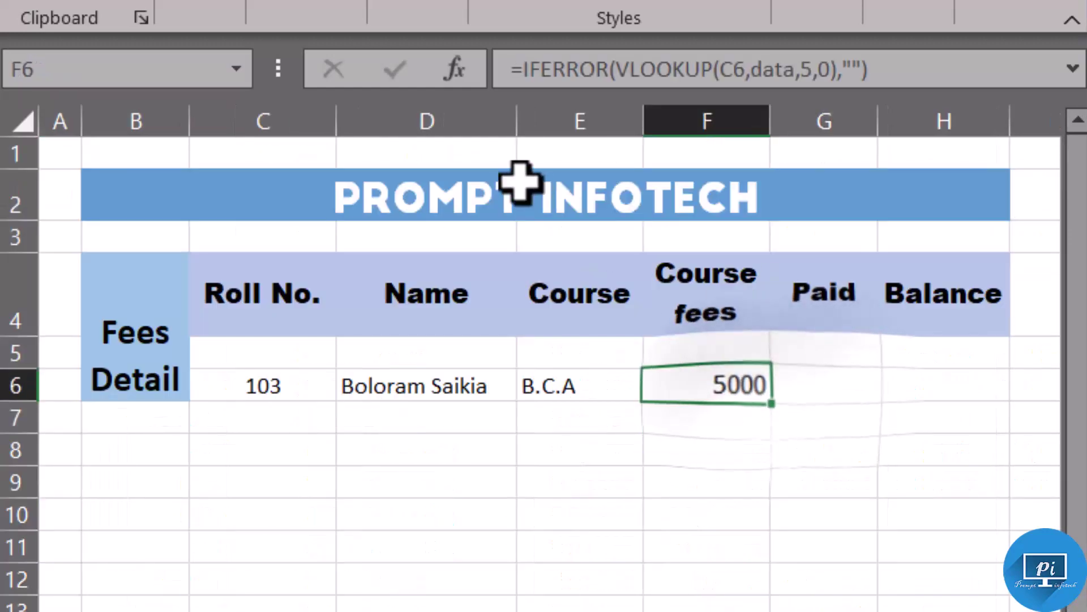
# Enter =IFERROR(INDEX(data,MATCH(C6,rollno,0),7),"") in G6, showing a paid amount of 5000
pyautogui.write('=')
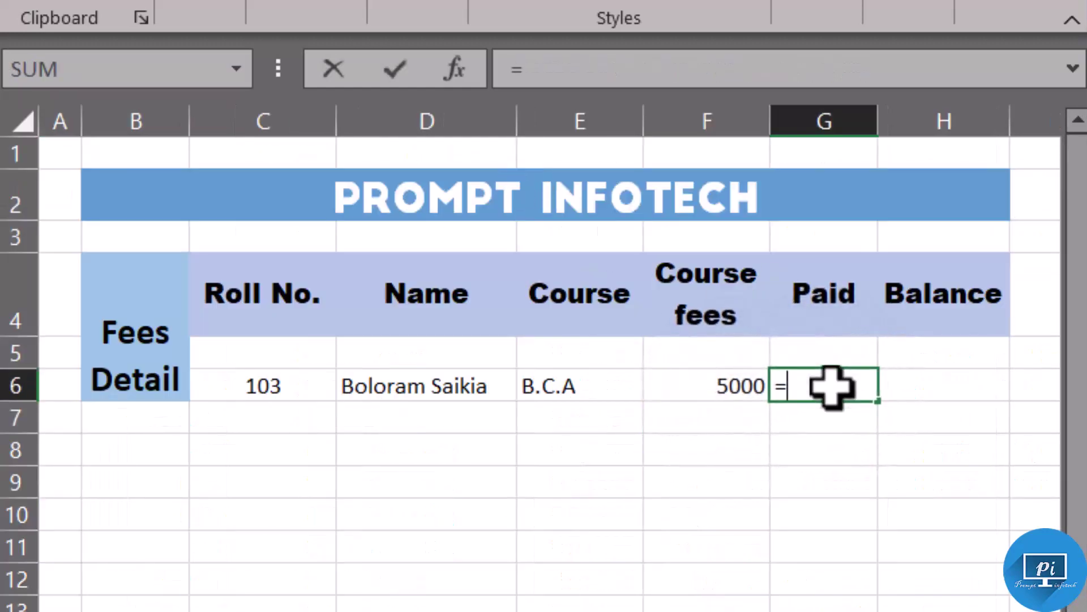
pyautogui.write('if')
pyautogui.press('Down')
pyautogui.press('Tab')
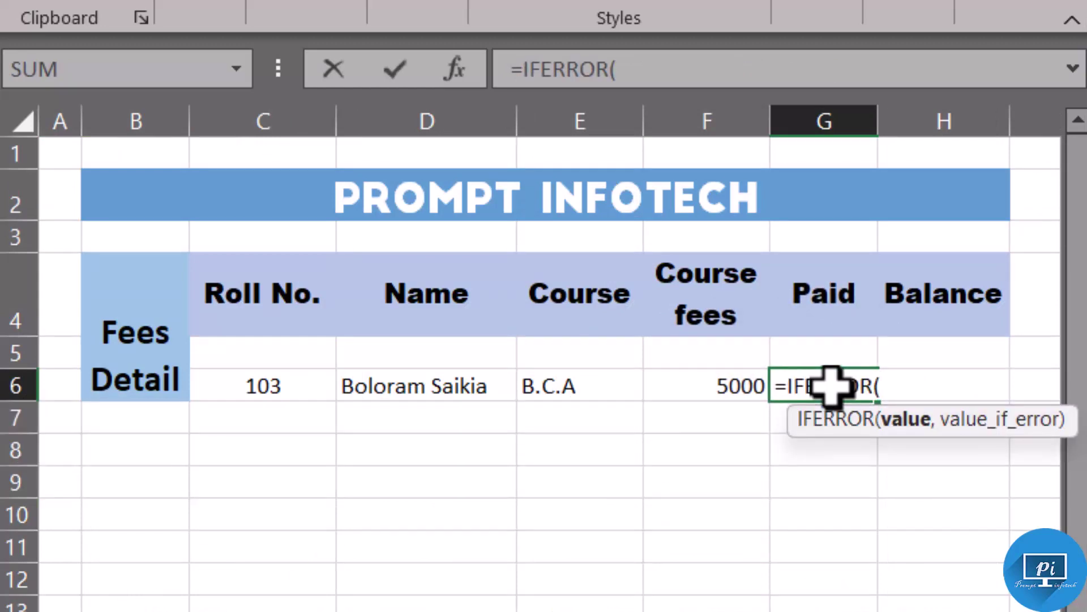
pyautogui.write('index')
pyautogui.press('Tab')
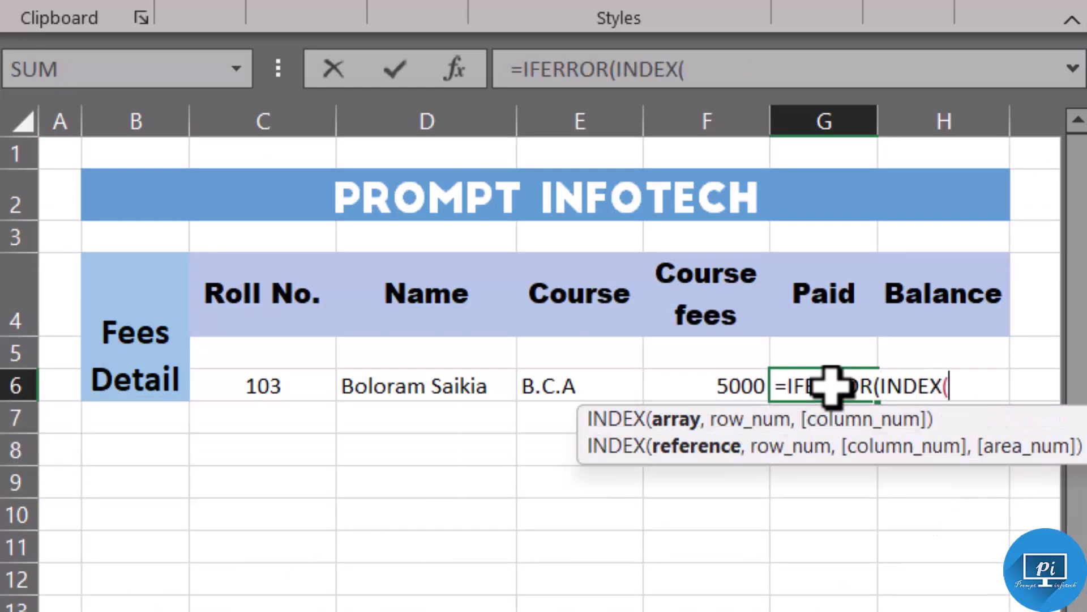
pyautogui.write('data,')
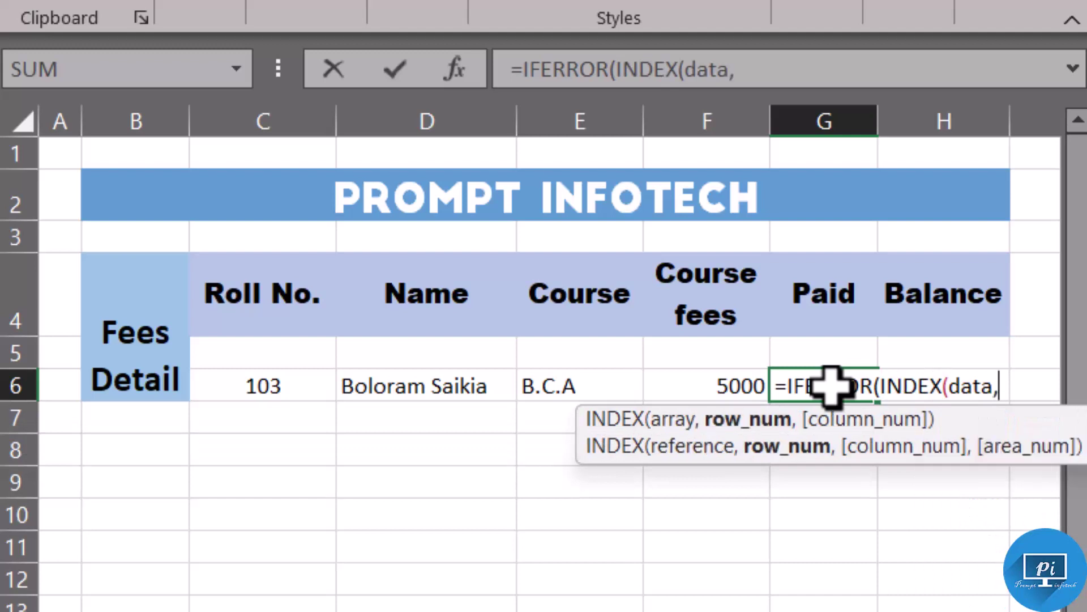
pyautogui.write('match')
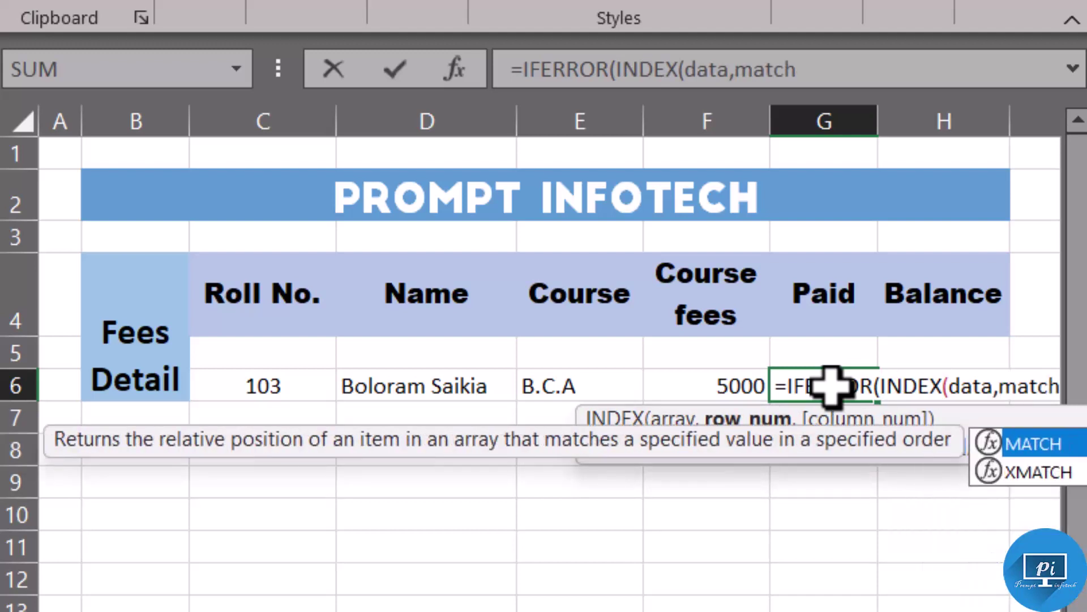
pyautogui.press('Tab')
pyautogui.click(290, 380)
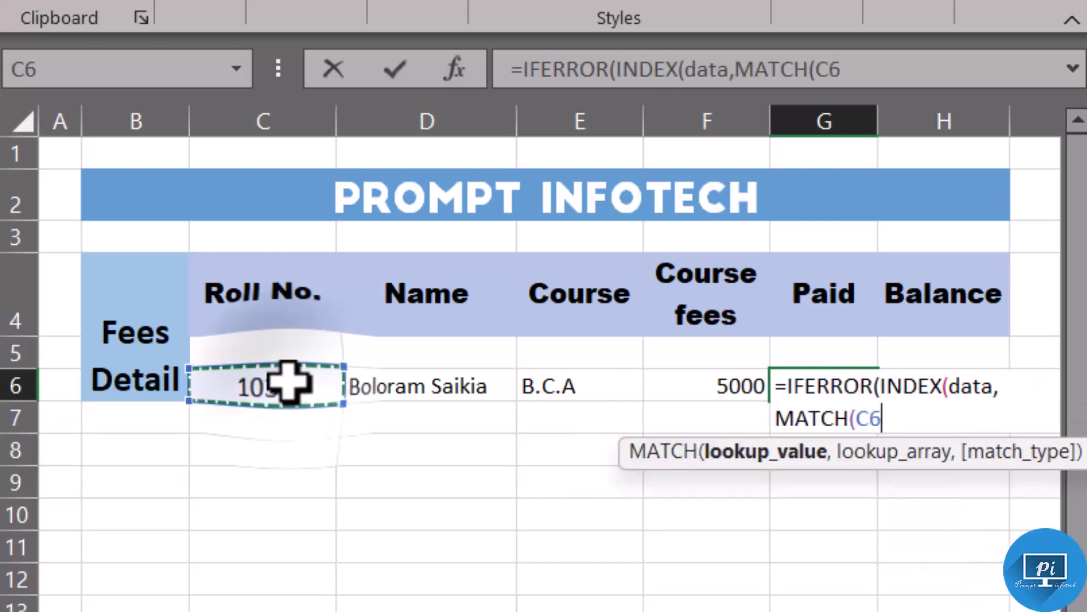
pyautogui.write(',ro')
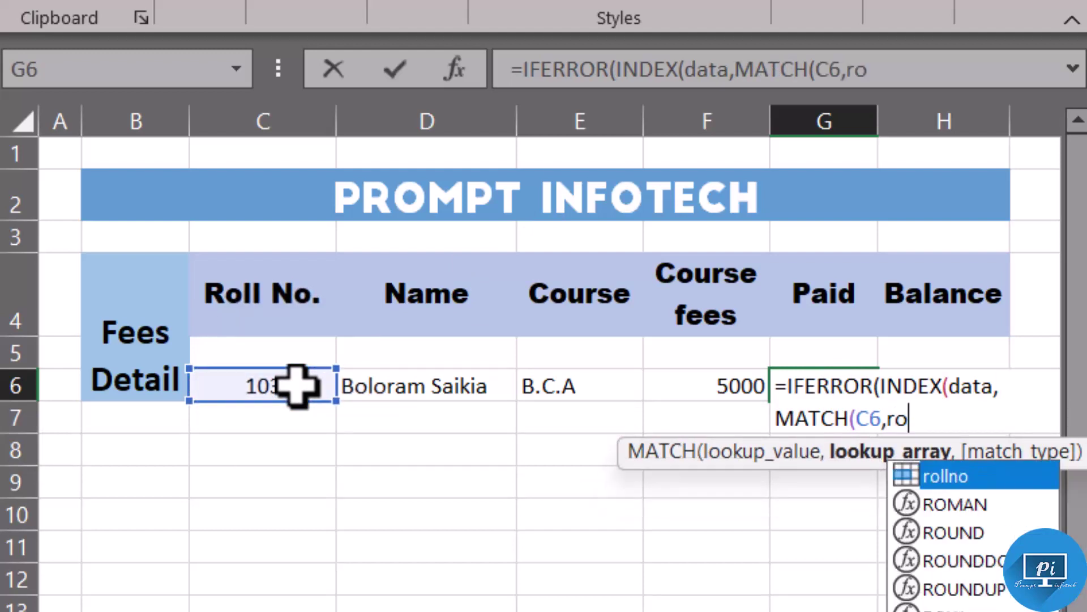
pyautogui.press('Tab')
pyautogui.write(',')
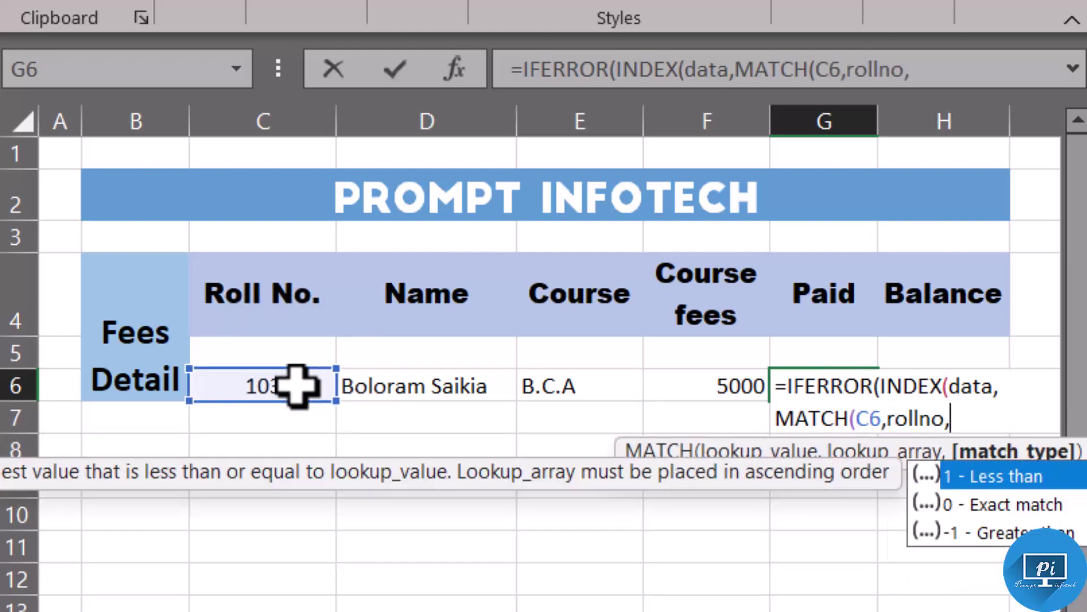
pyautogui.write(')')
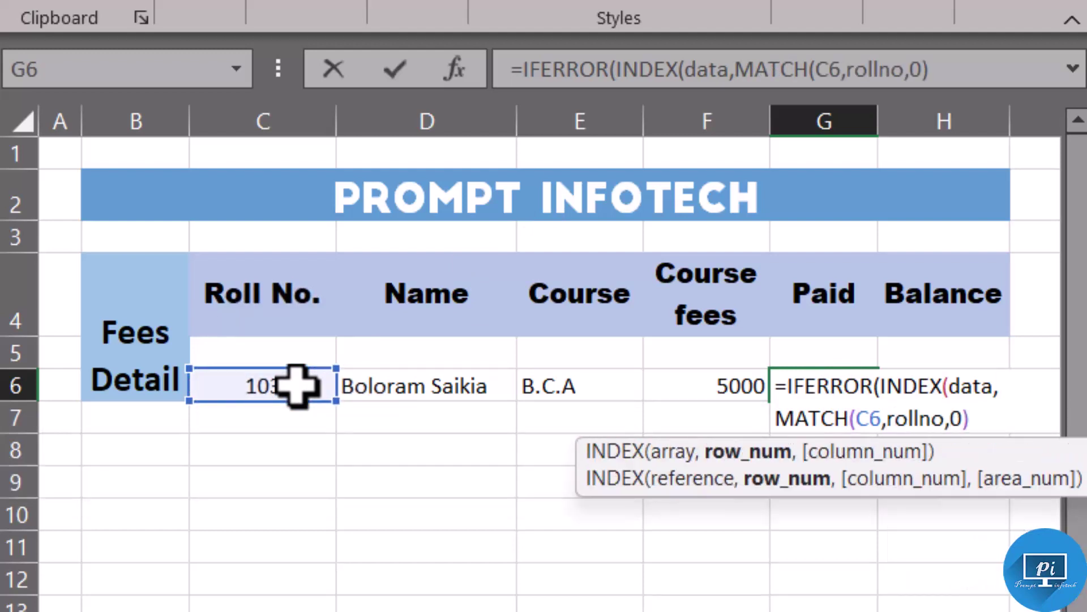
pyautogui.write(',7')
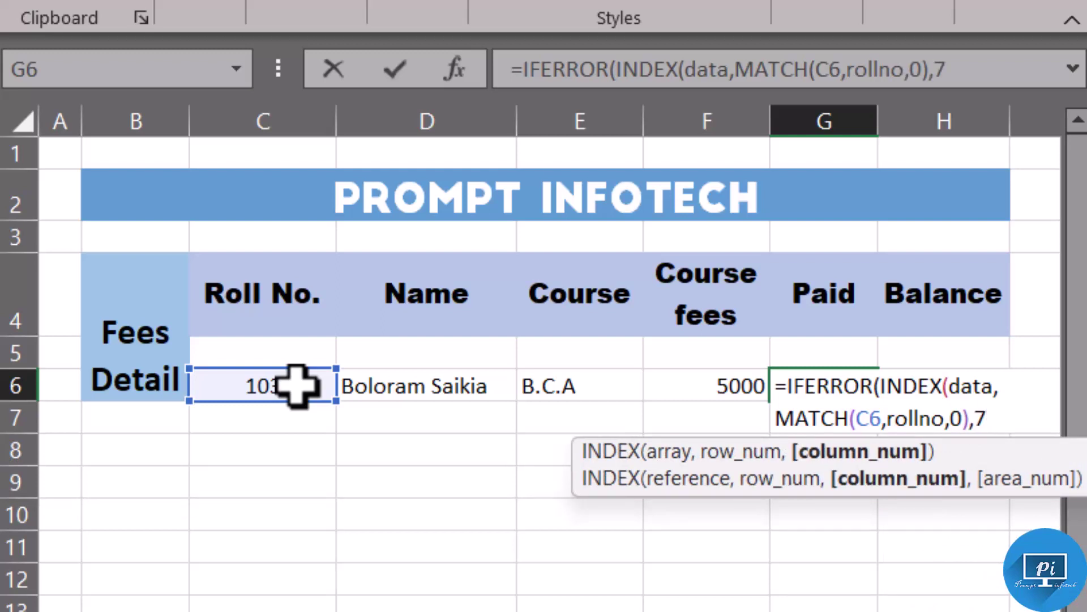
pyautogui.write('),')
pyautogui.write('),"")')
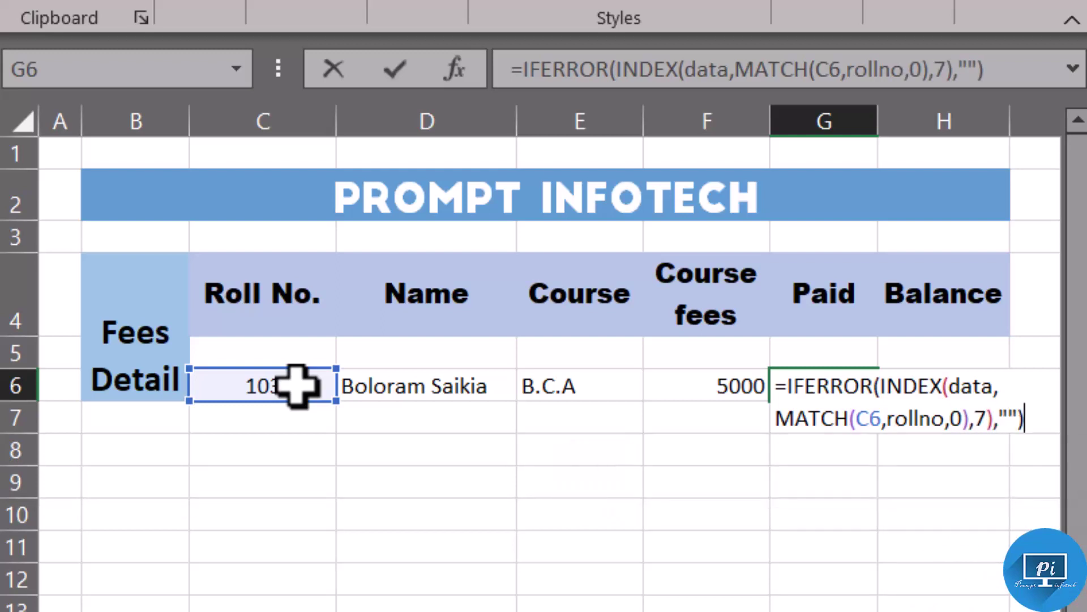
pyautogui.press('Return')
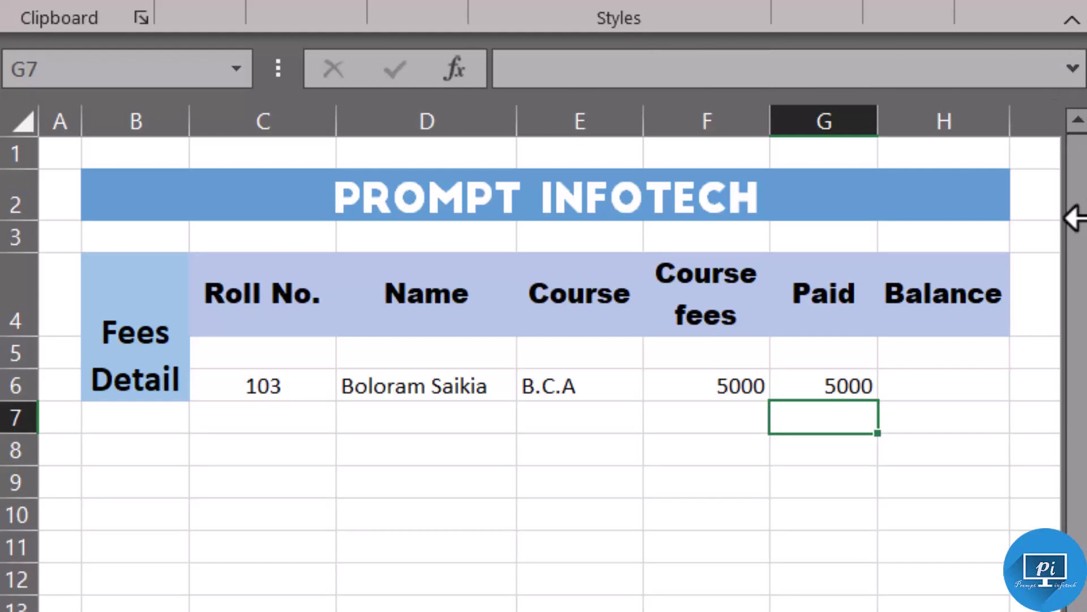
pyautogui.click(952, 384)
pyautogui.write('=')
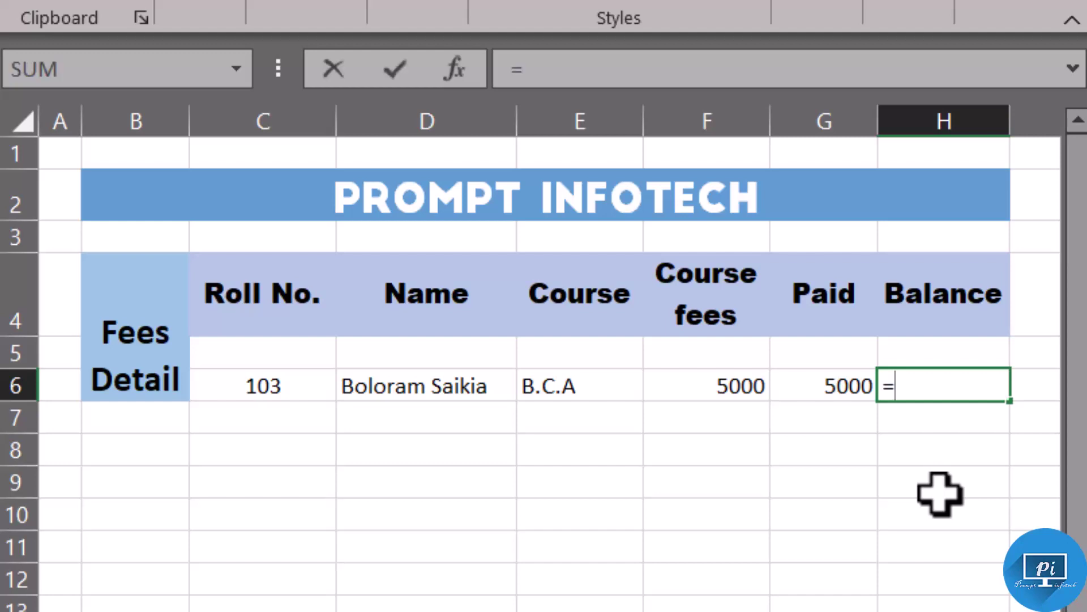
# Set H6 to =F6-G6 so the balance shows 0 for roll 103
pyautogui.click(708, 385)
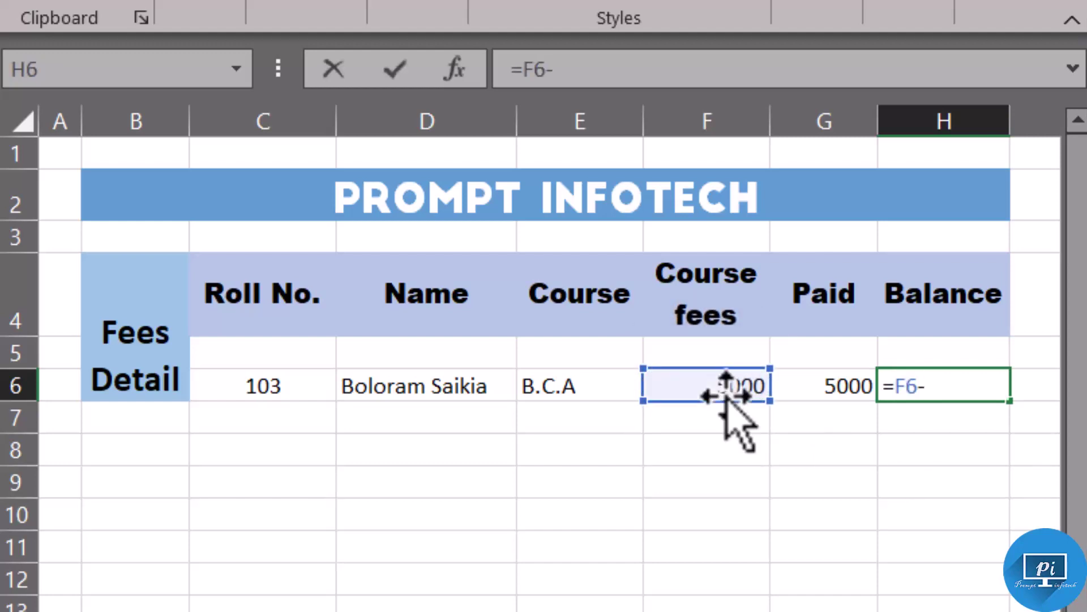
pyautogui.click(822, 378)
pyautogui.press('Return')
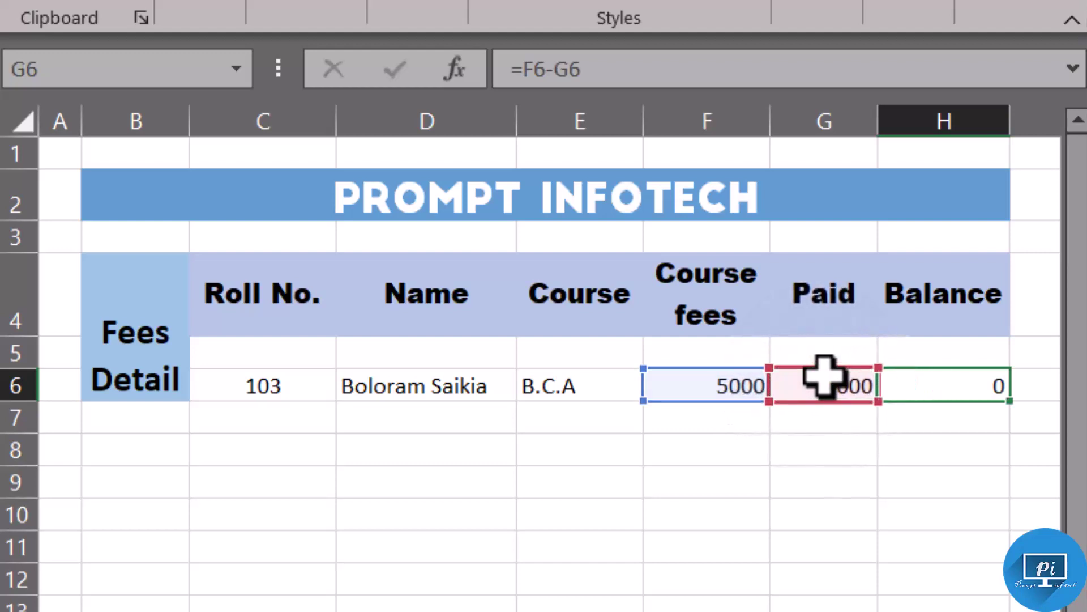
# Give the row C6:H6 the green Accent6 cell style and the Big John font
pyautogui.moveTo(220, 388); pyautogui.dragTo(1002, 389)
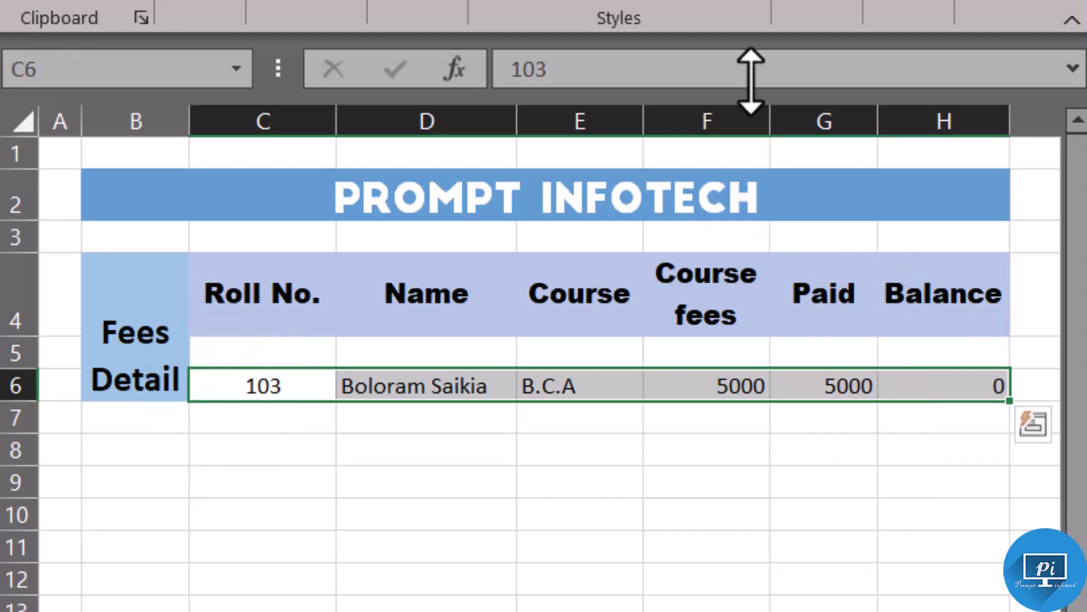
pyautogui.click(637, 7)
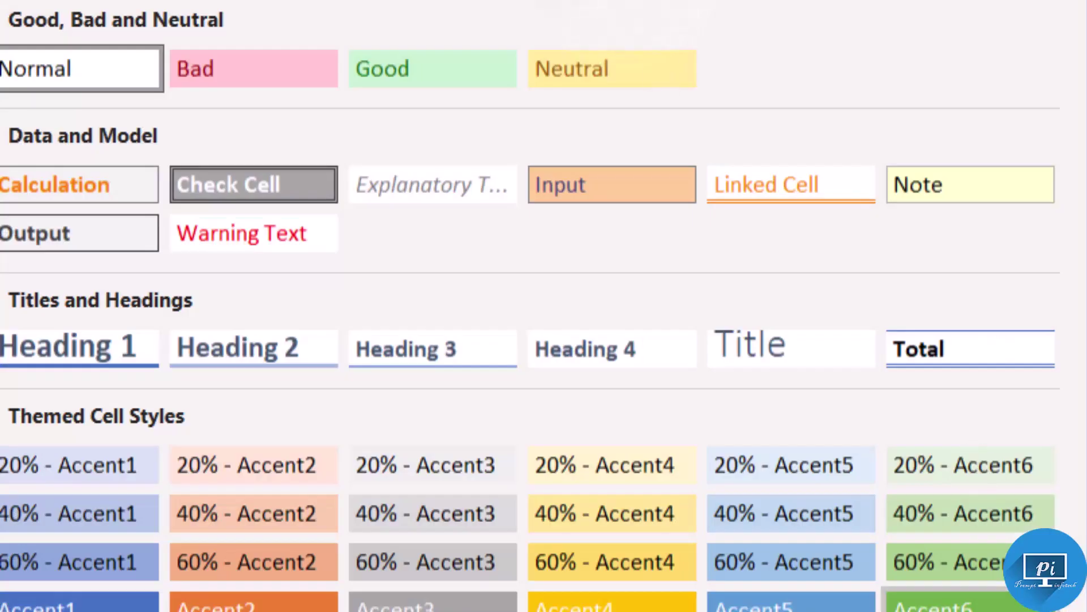
pyautogui.click(963, 603)
pyautogui.click(201, 8)
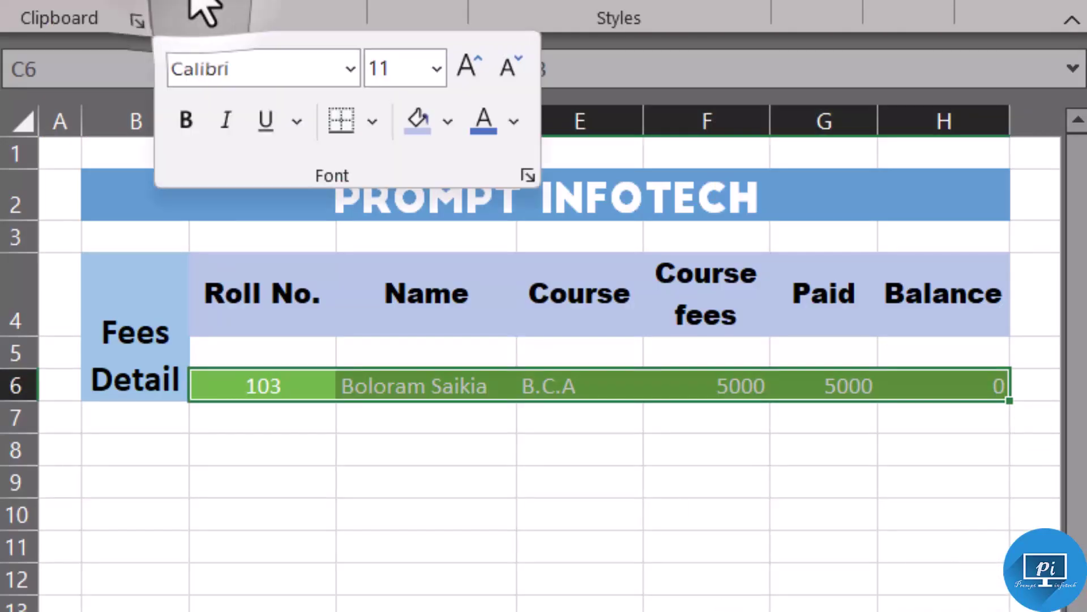
pyautogui.click(267, 67)
pyautogui.write('B')
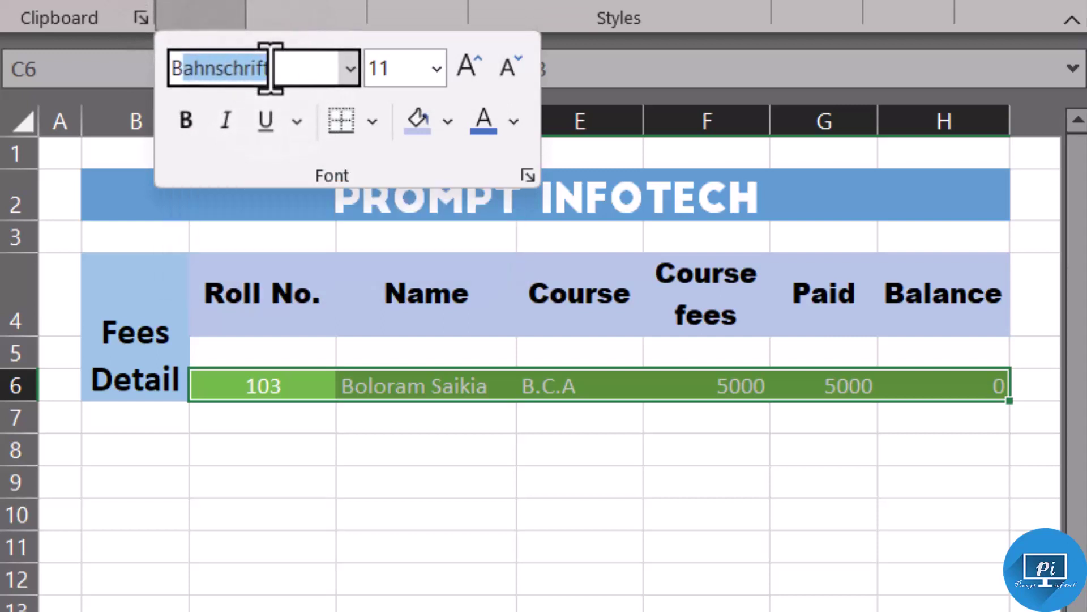
pyautogui.write('ig John')
pyautogui.press('Return')
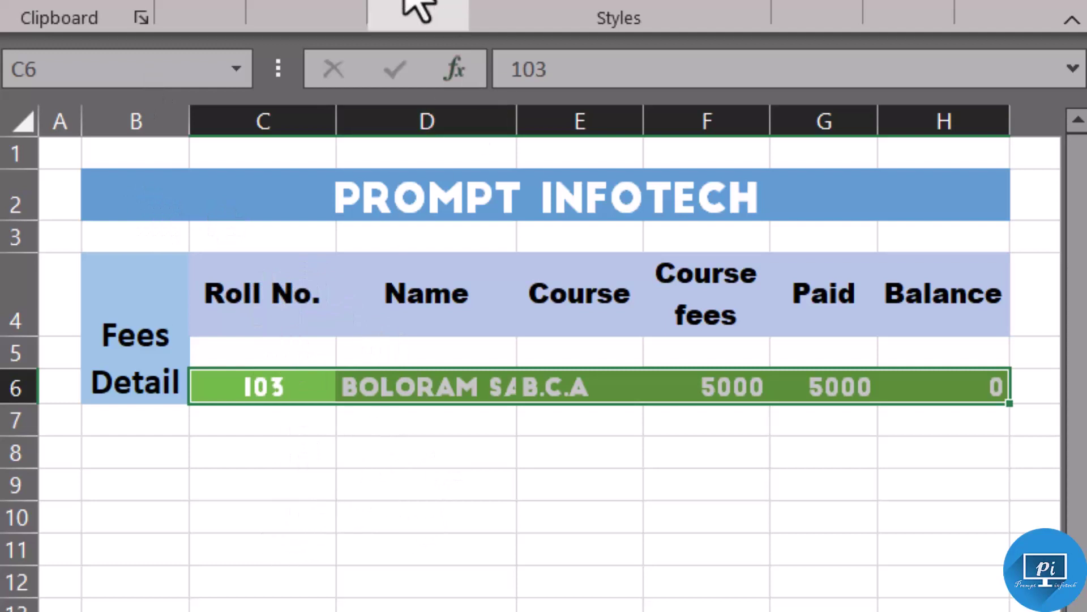
# Turn on Wrap Text and Middle Align for the row so the name fits
pyautogui.click(311, 15)
pyautogui.click(547, 72)
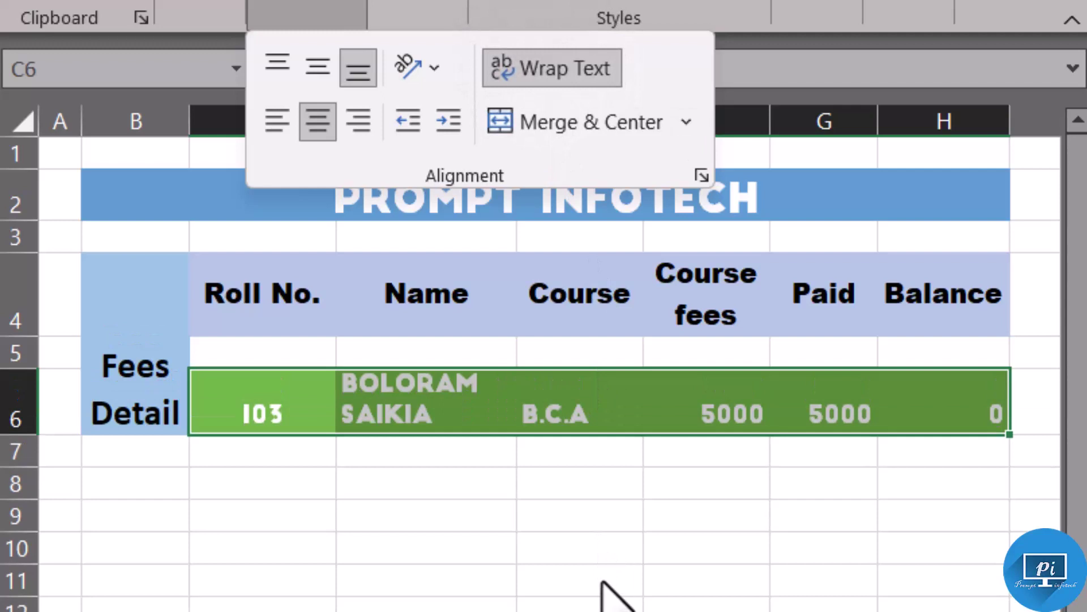
pyautogui.click(319, 70)
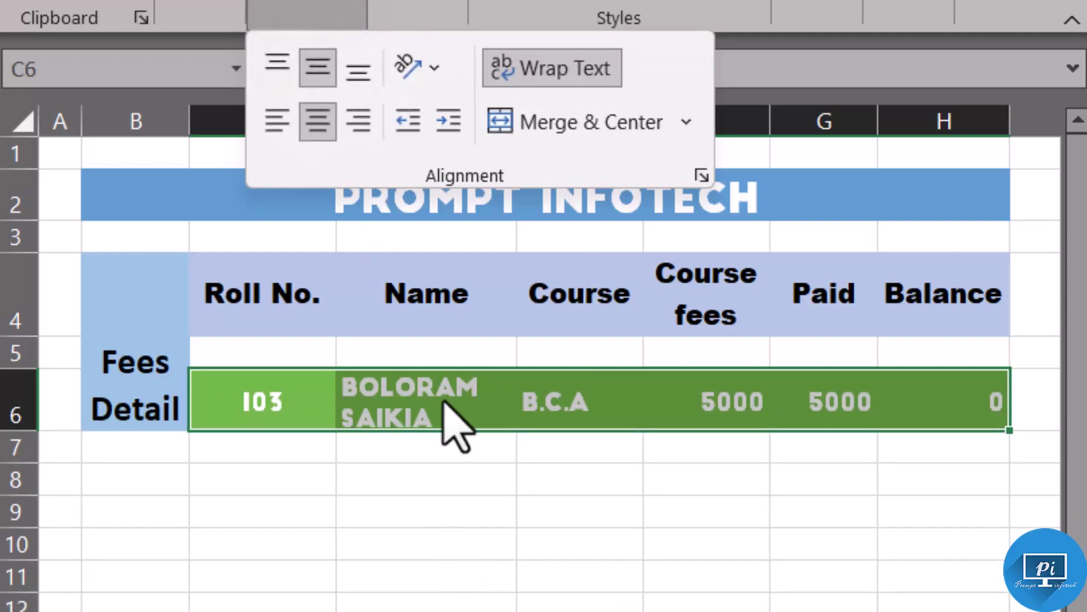
pyautogui.click(667, 481)
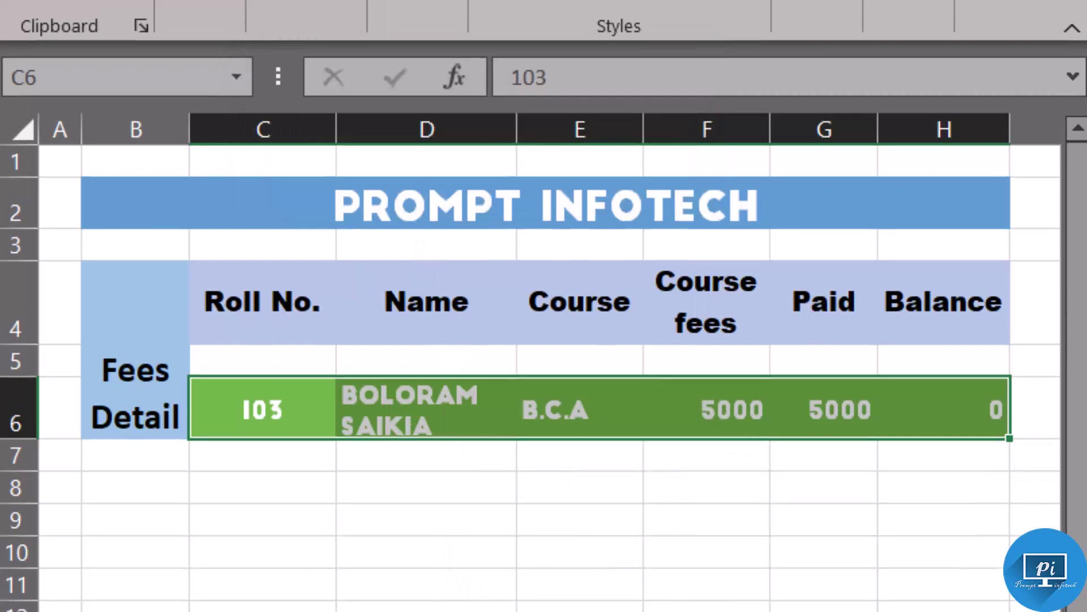
# Enter roll number 145 in C6, then 135, confirming the card shows P.G.D.C.A, 13500, 7000 and 6500
pyautogui.click(269, 435)
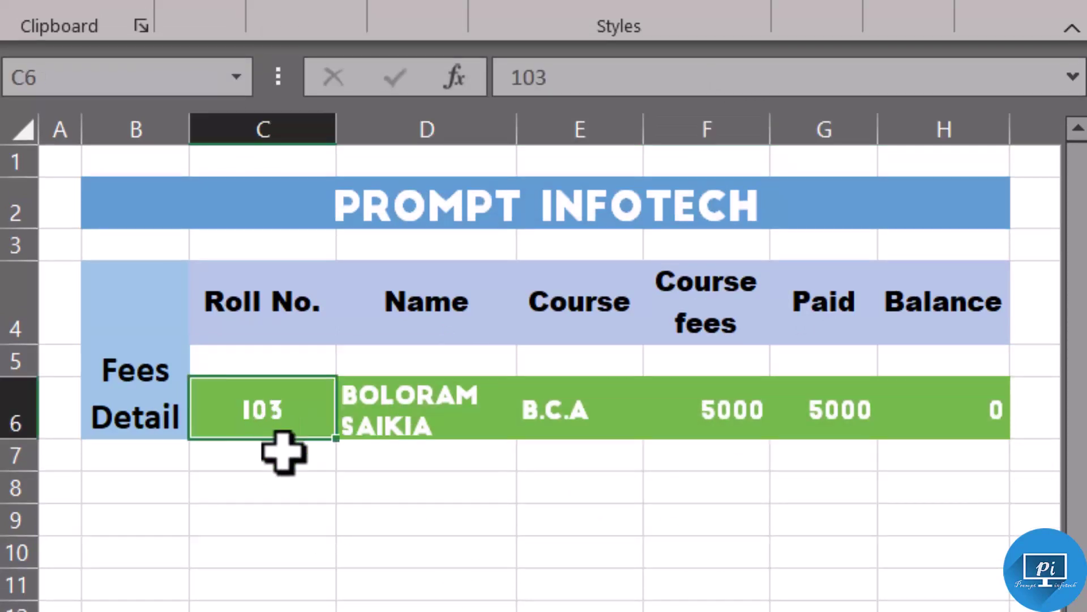
pyautogui.write('145')
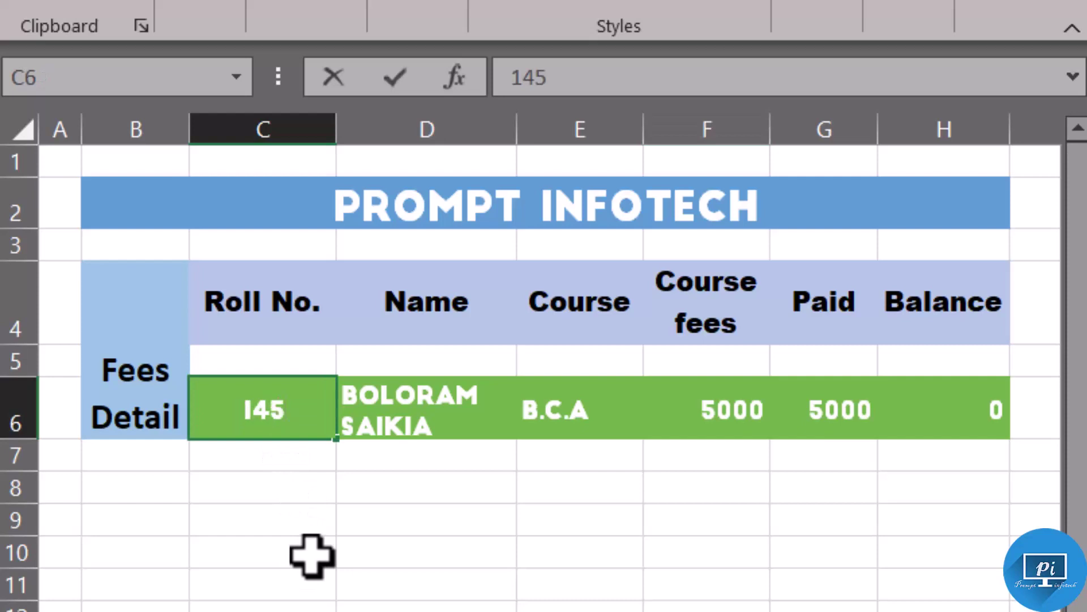
pyautogui.press('Return')
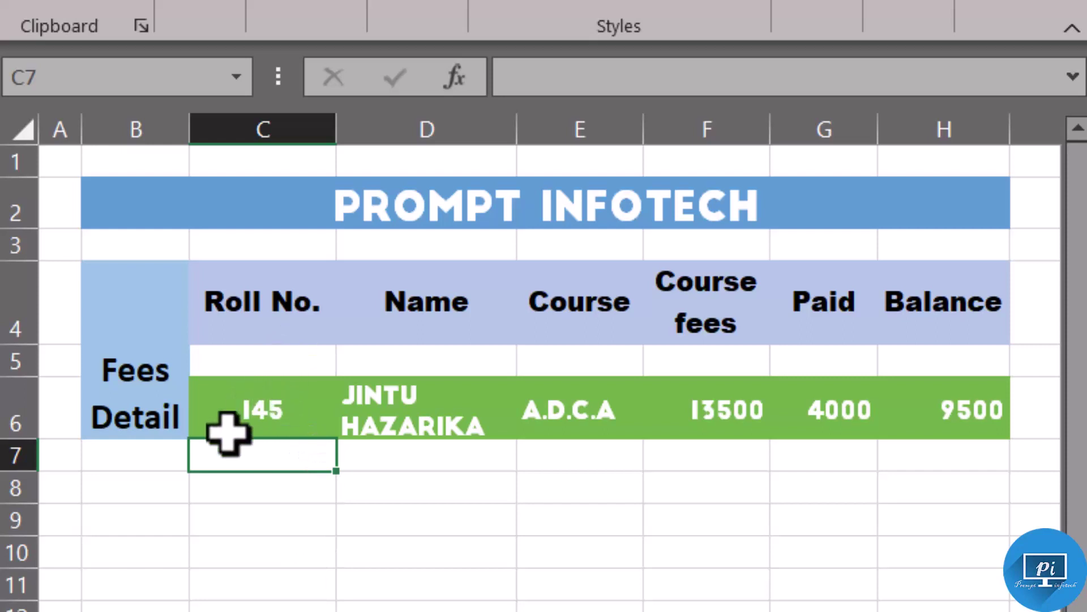
pyautogui.click(257, 413)
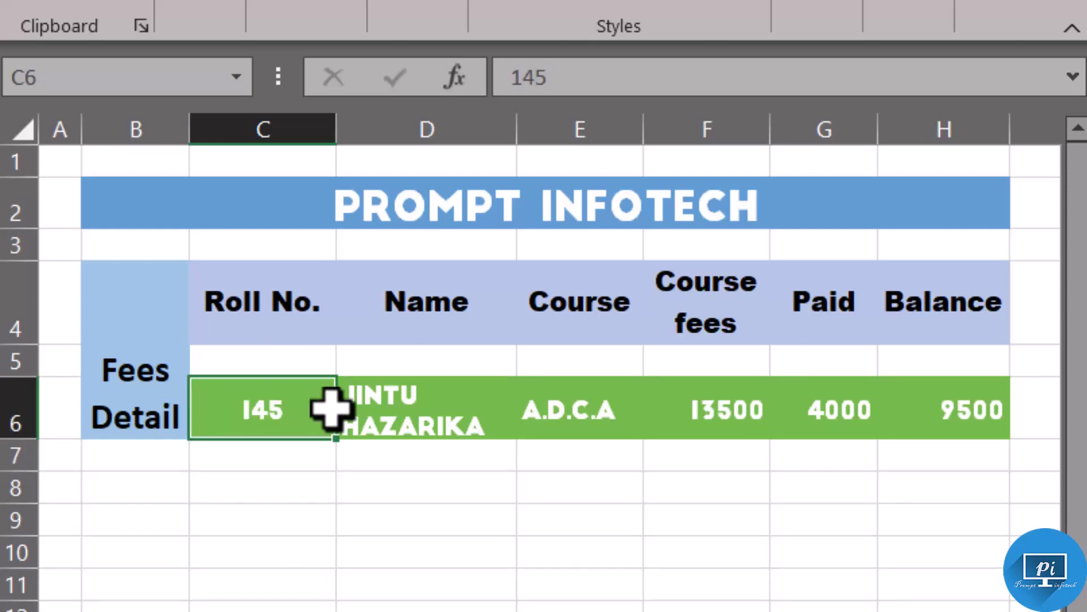
pyautogui.write('1')
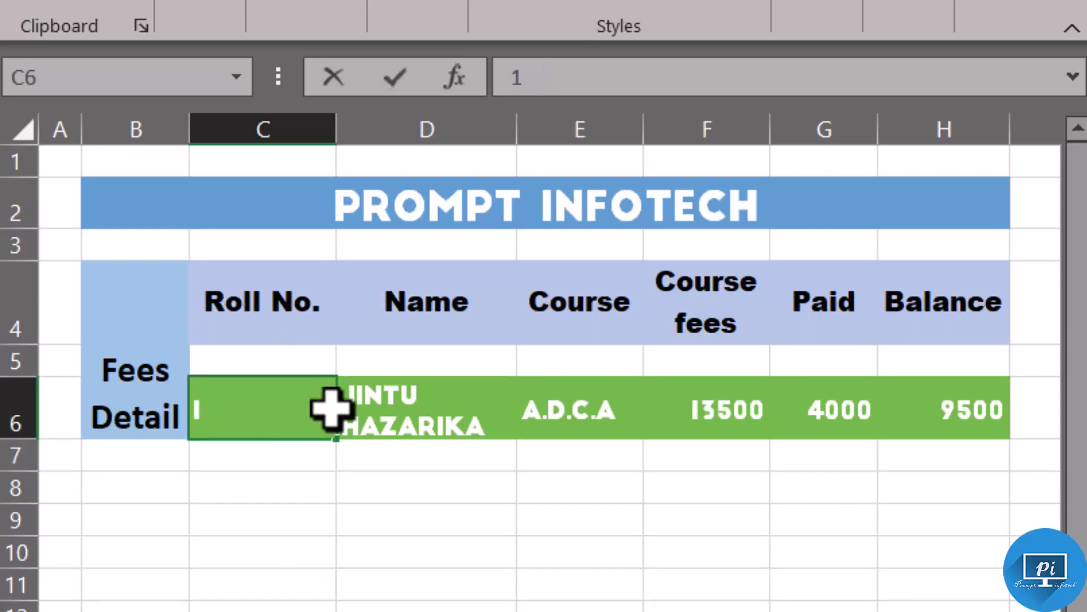
pyautogui.write('35')
pyautogui.press('Return')
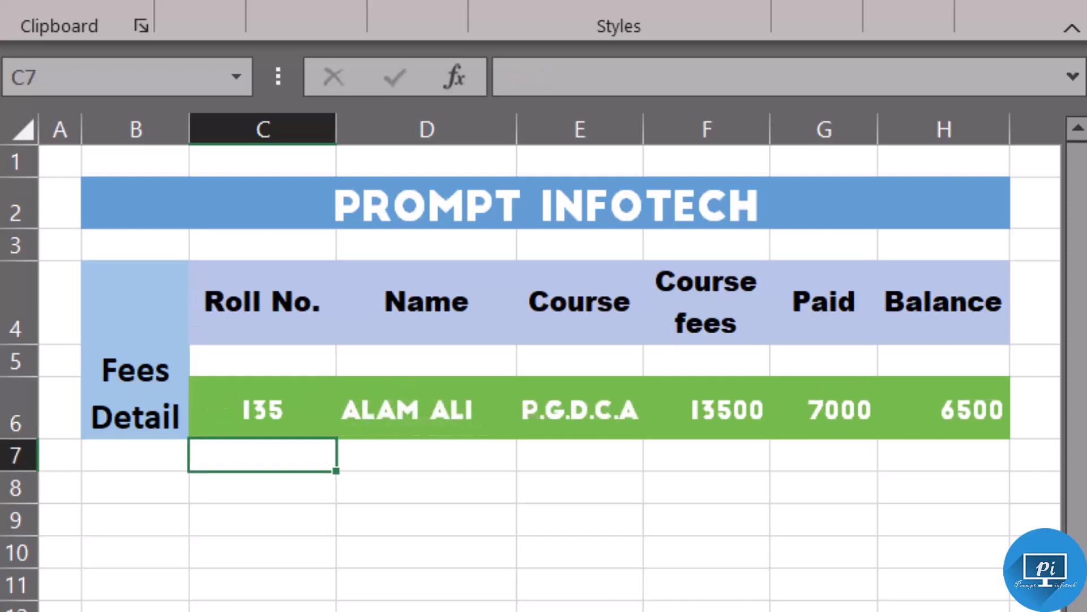